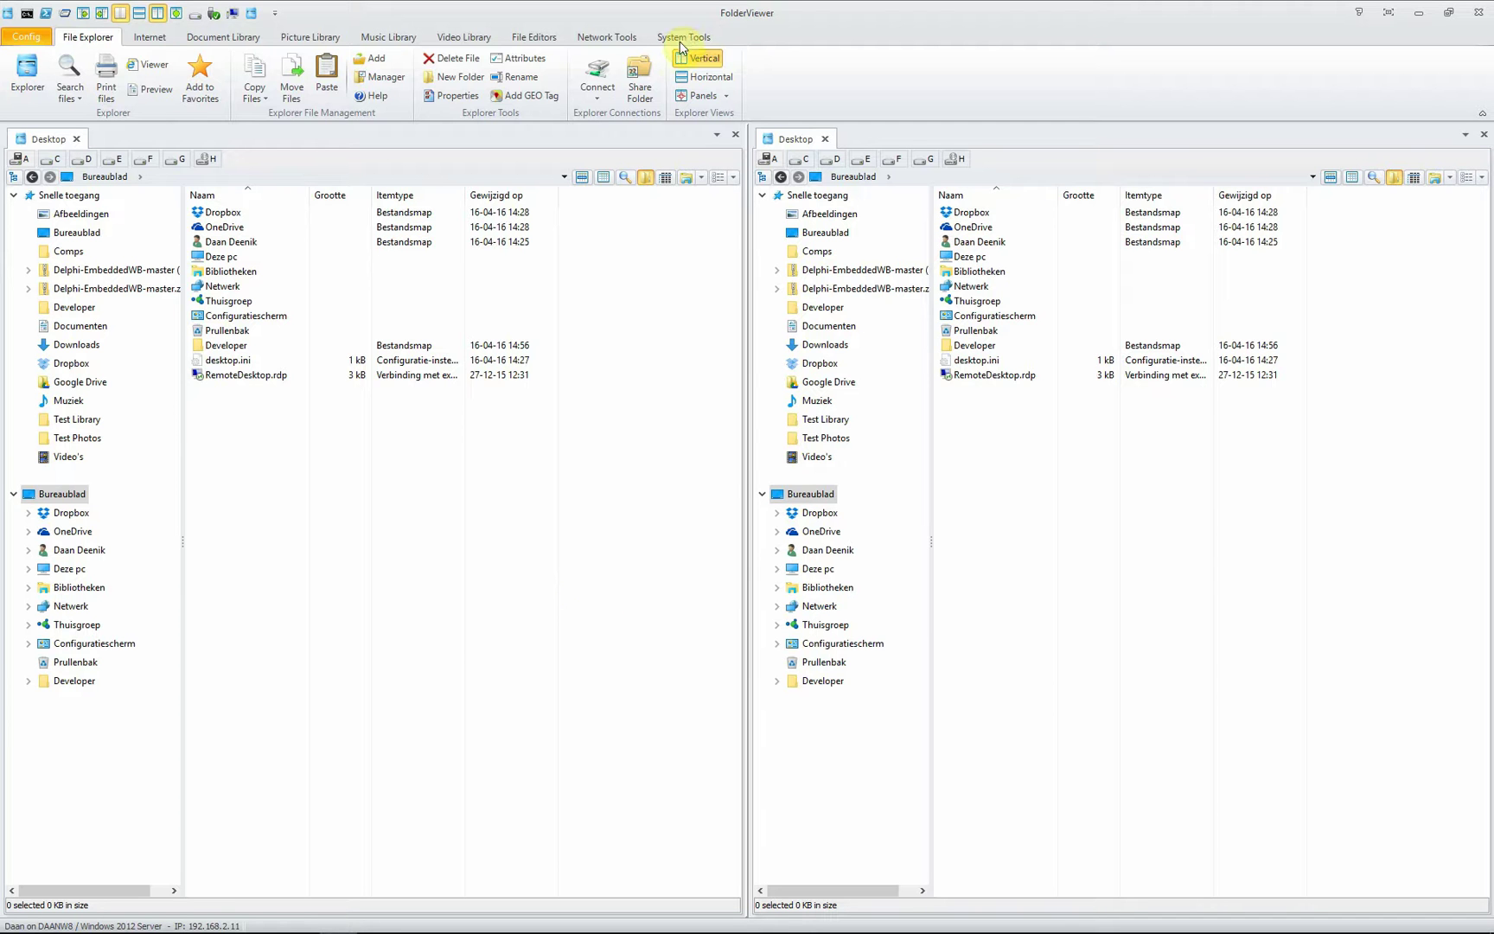
Switch to the System Tools ribbon and drop down the Windows Tools list of admin utilities.
click(683, 38)
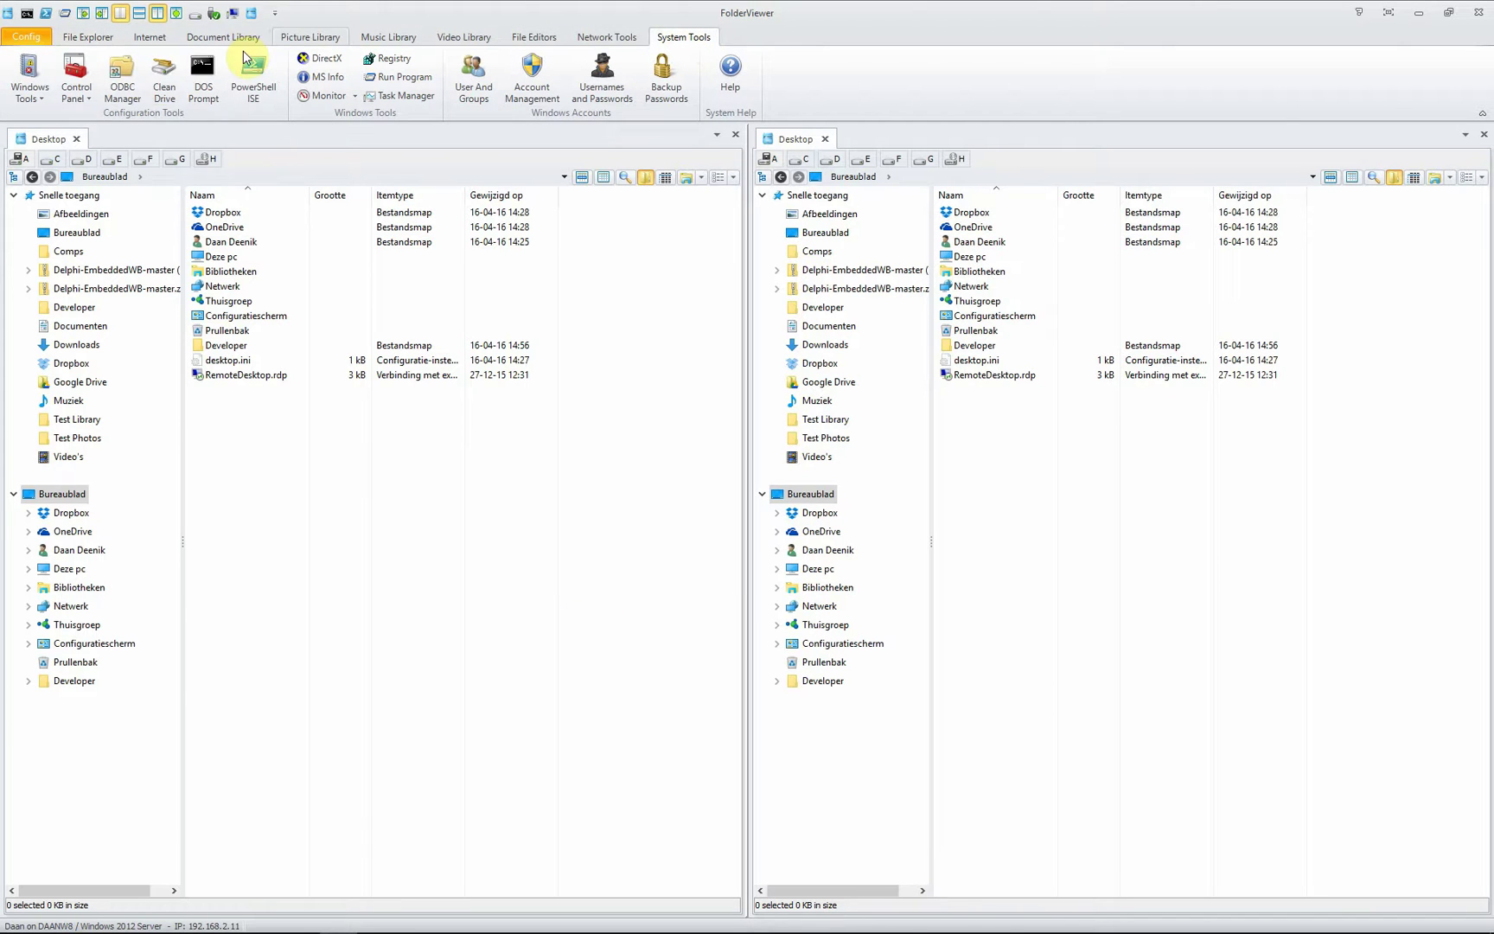
click(36, 102)
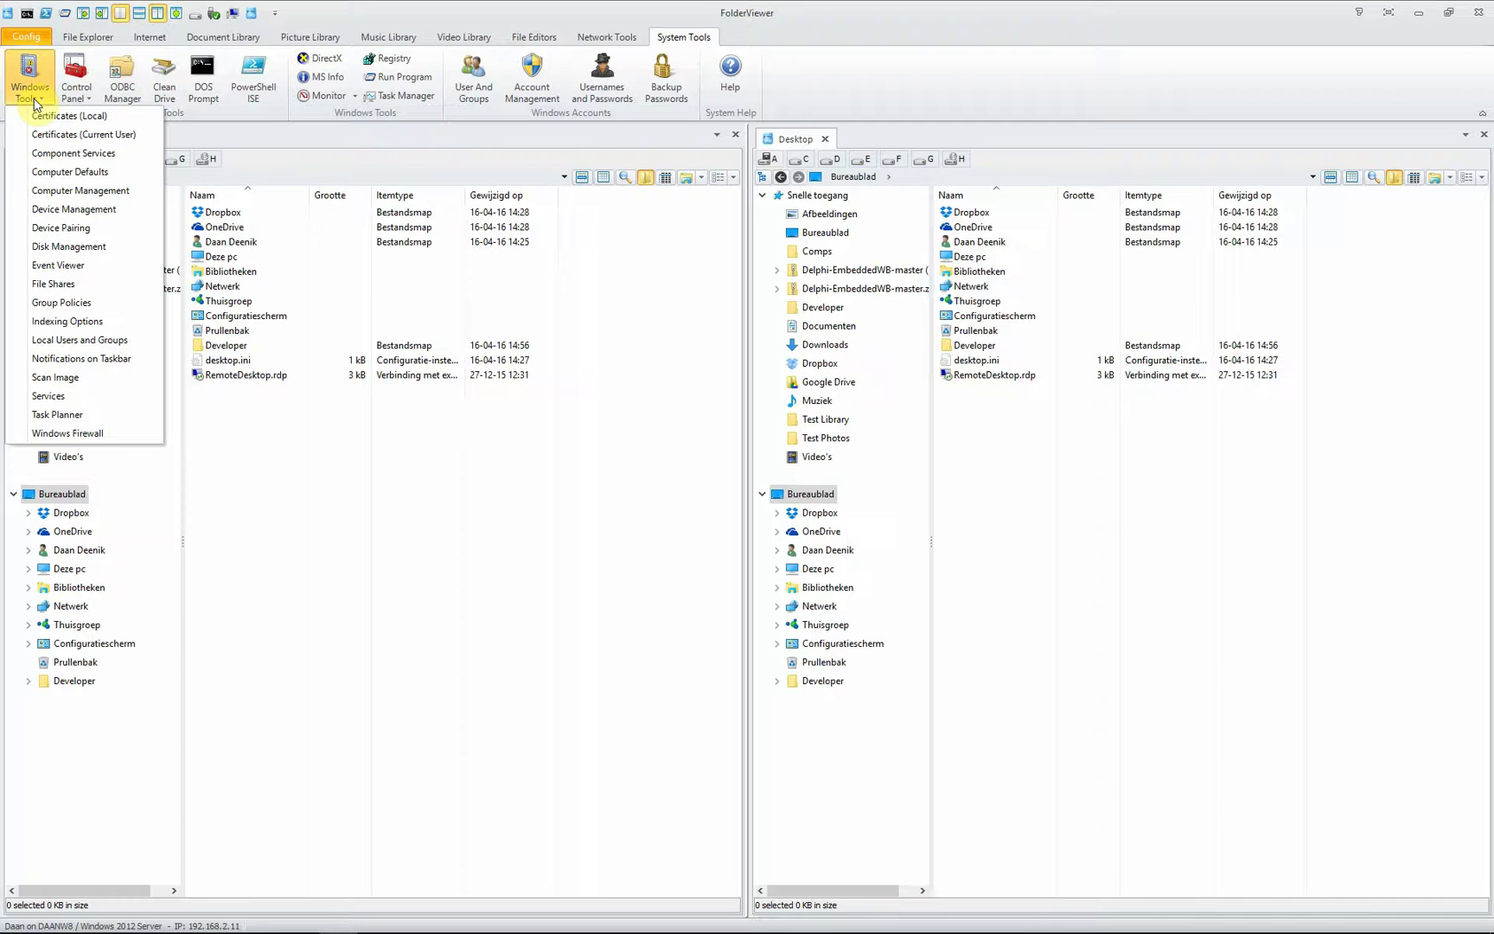
Open Group Policies, expand Windows-instellingen and Beheersjablonen under both configurations, then close the editor.
click(108, 304)
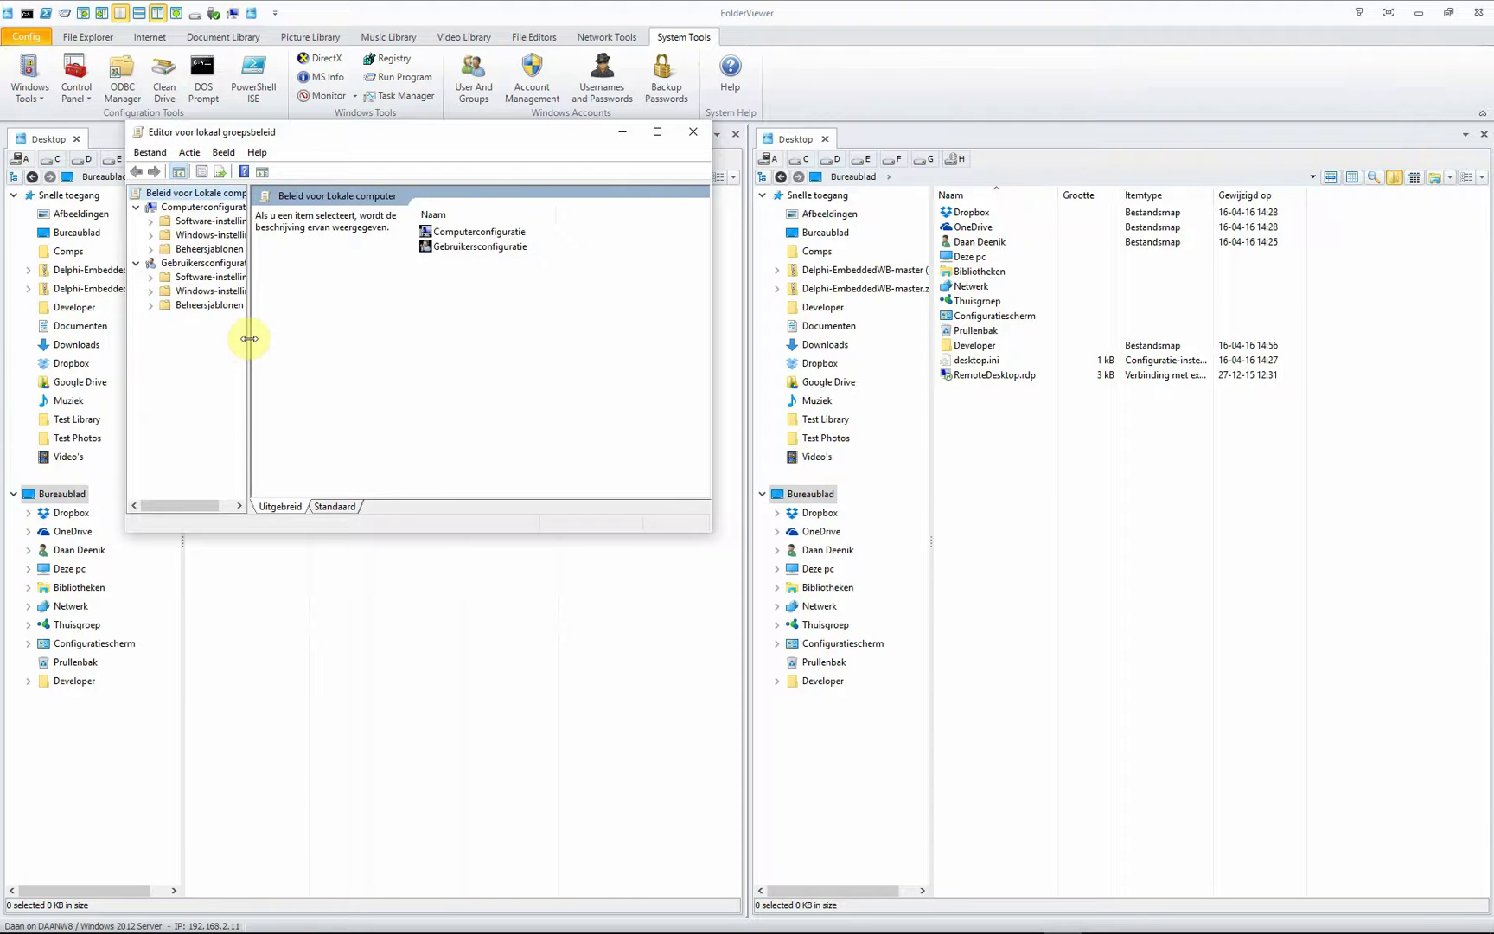
drag(249, 339, 302, 339)
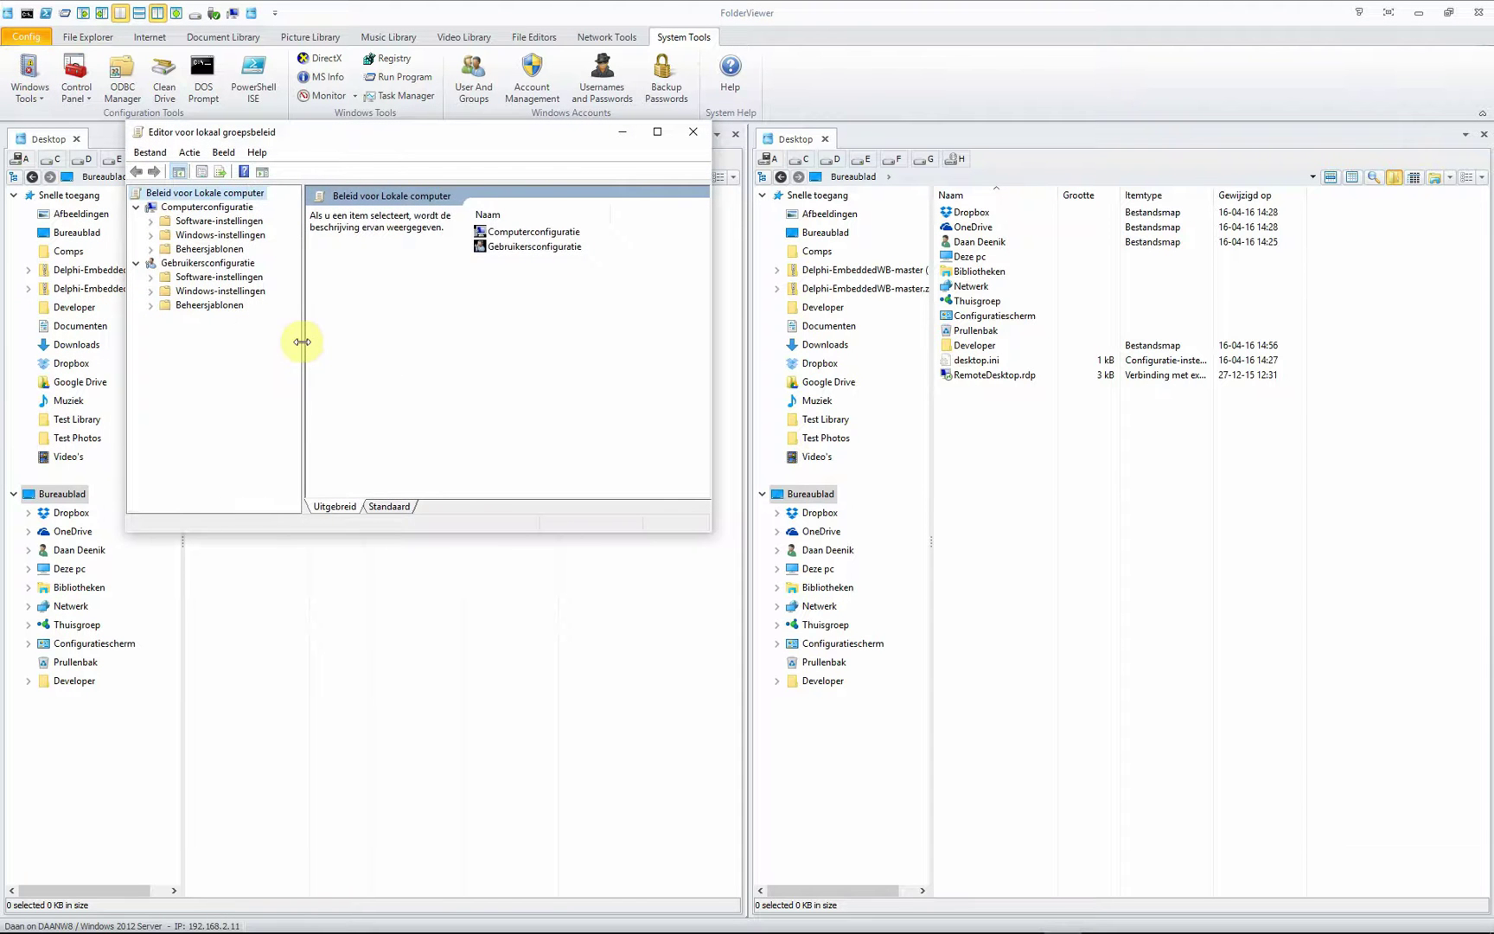
click(151, 304)
click(150, 291)
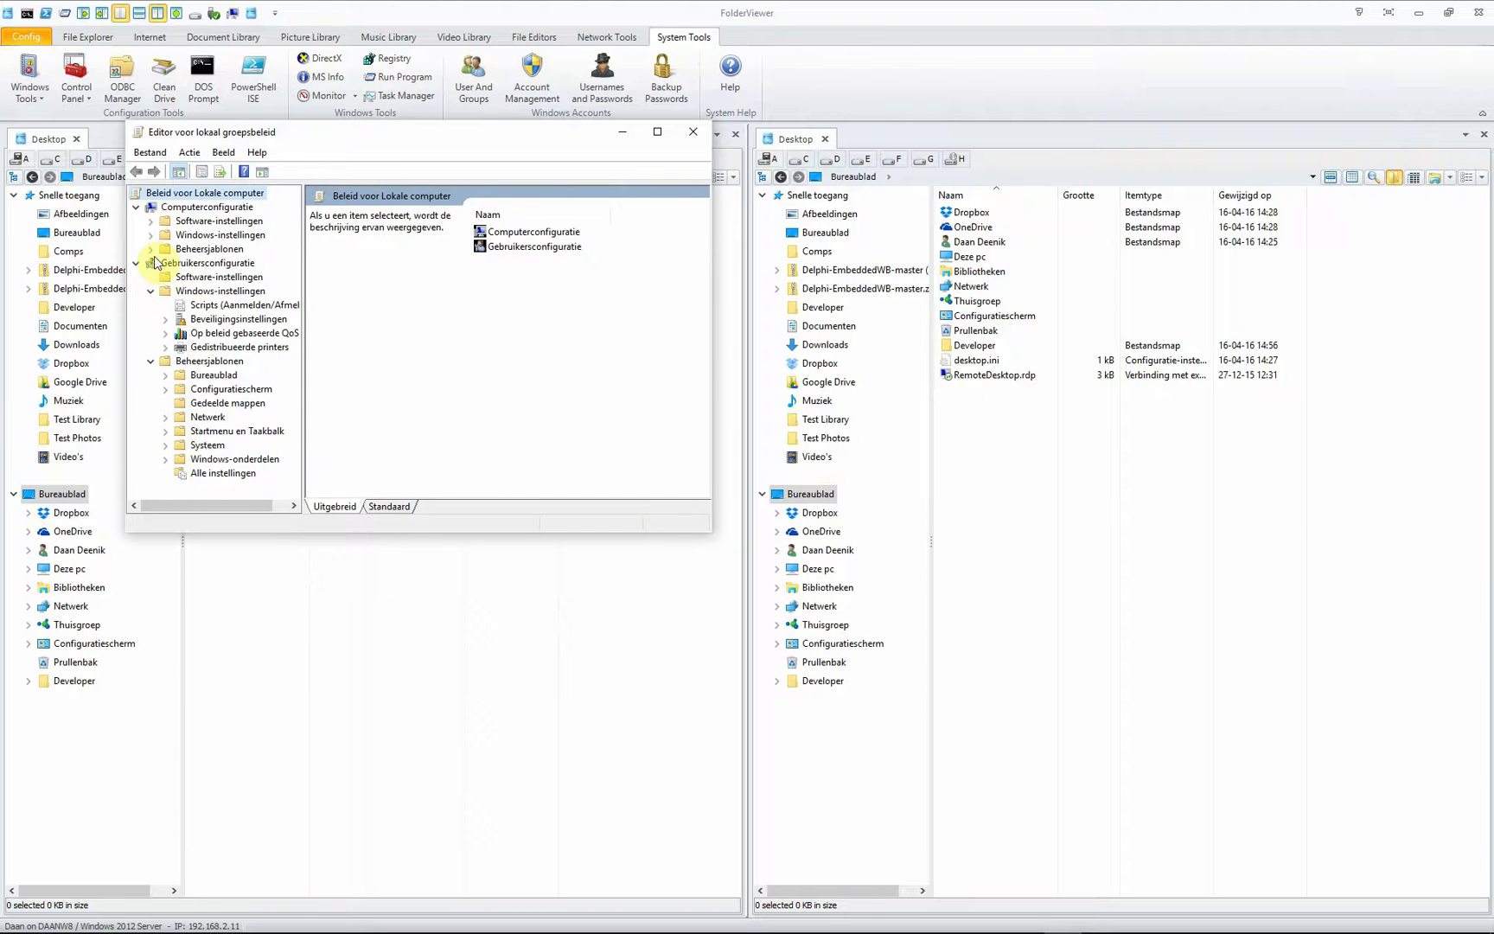
click(151, 249)
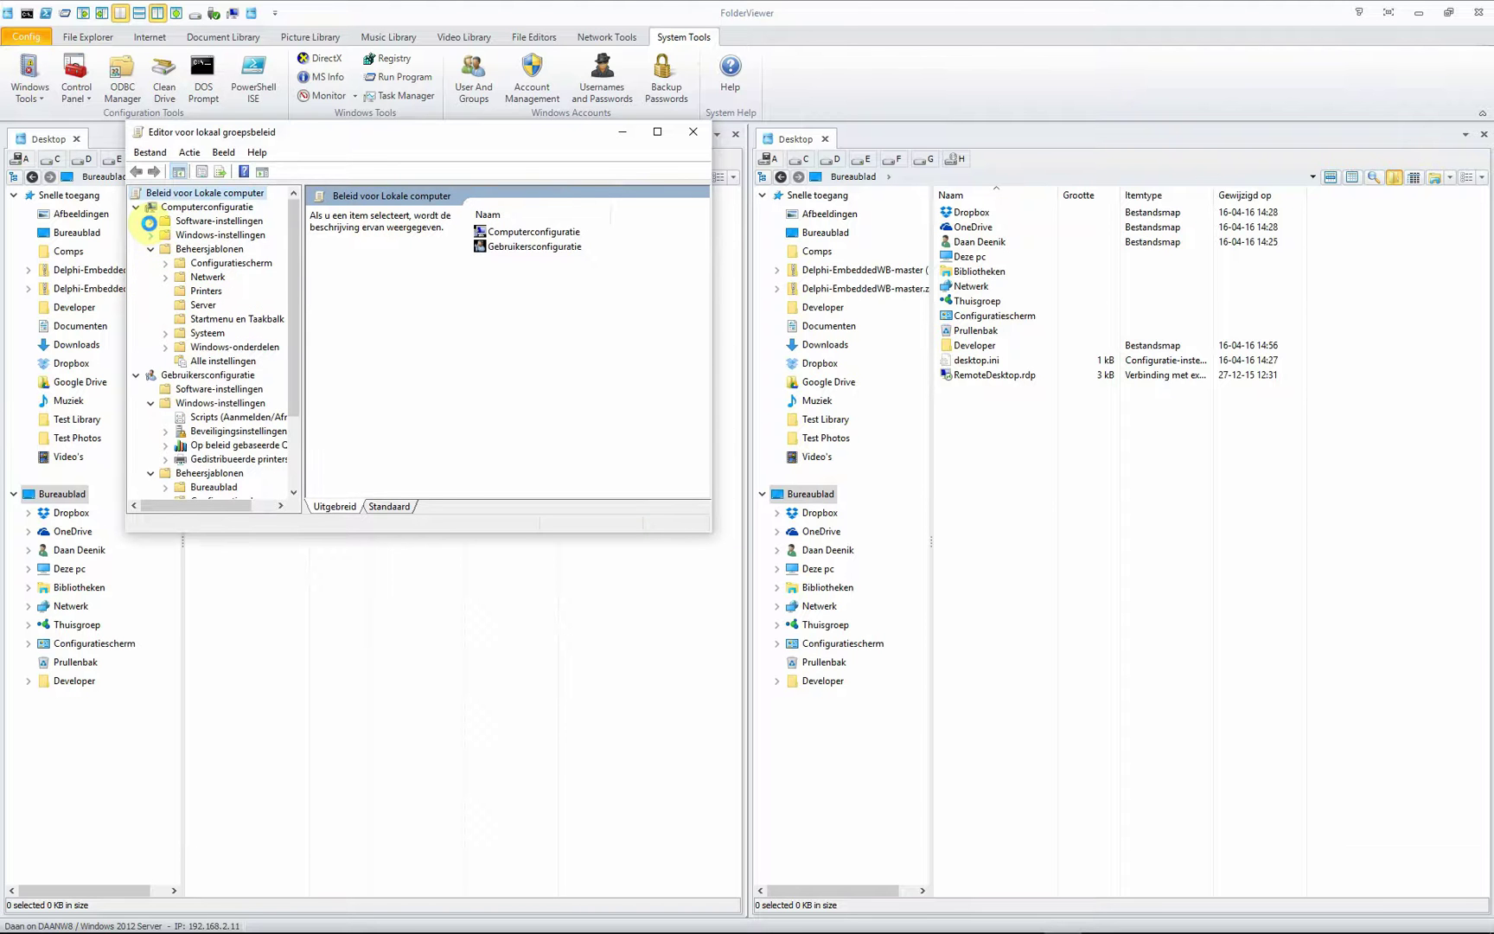
click(152, 234)
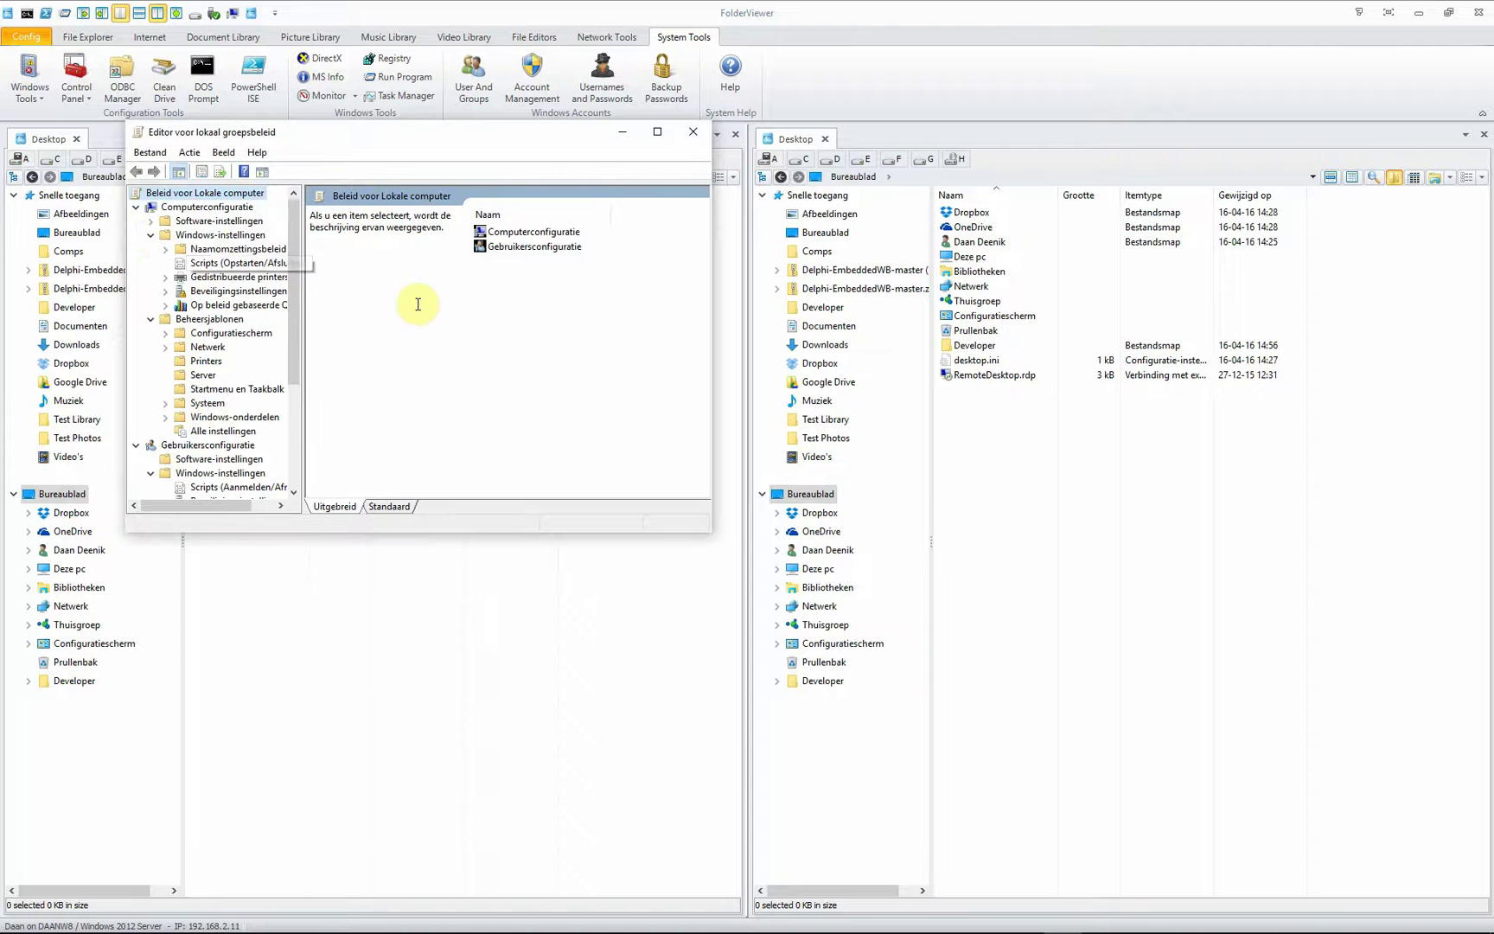
click(691, 135)
Launch Services, view the ActiveX Installer Eigenschappen, then close the dialog and the Services console.
click(22, 98)
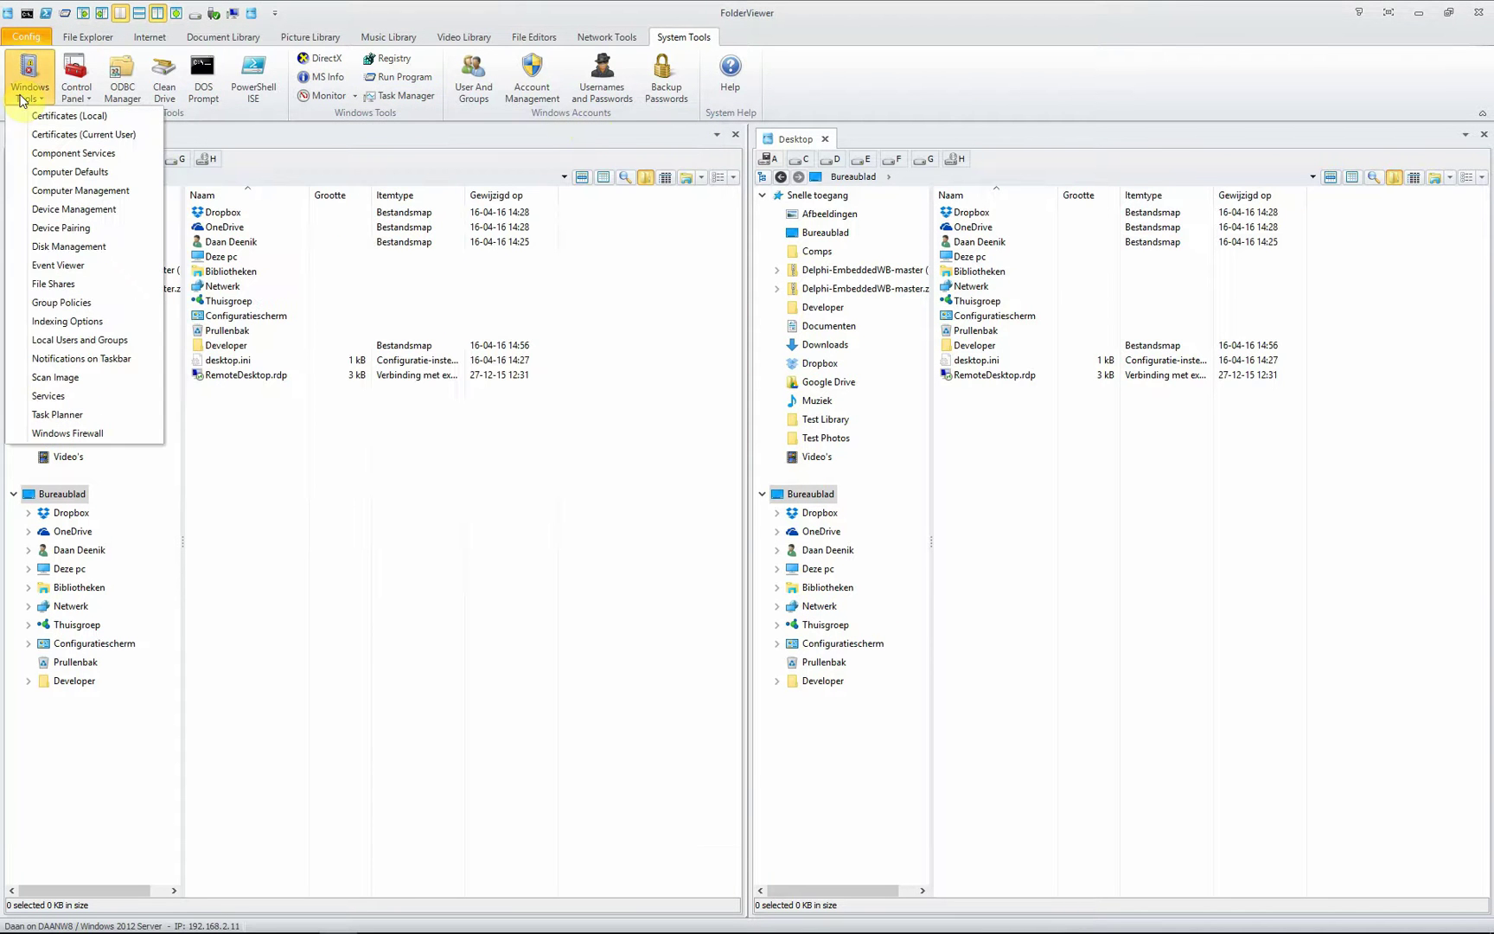
click(99, 395)
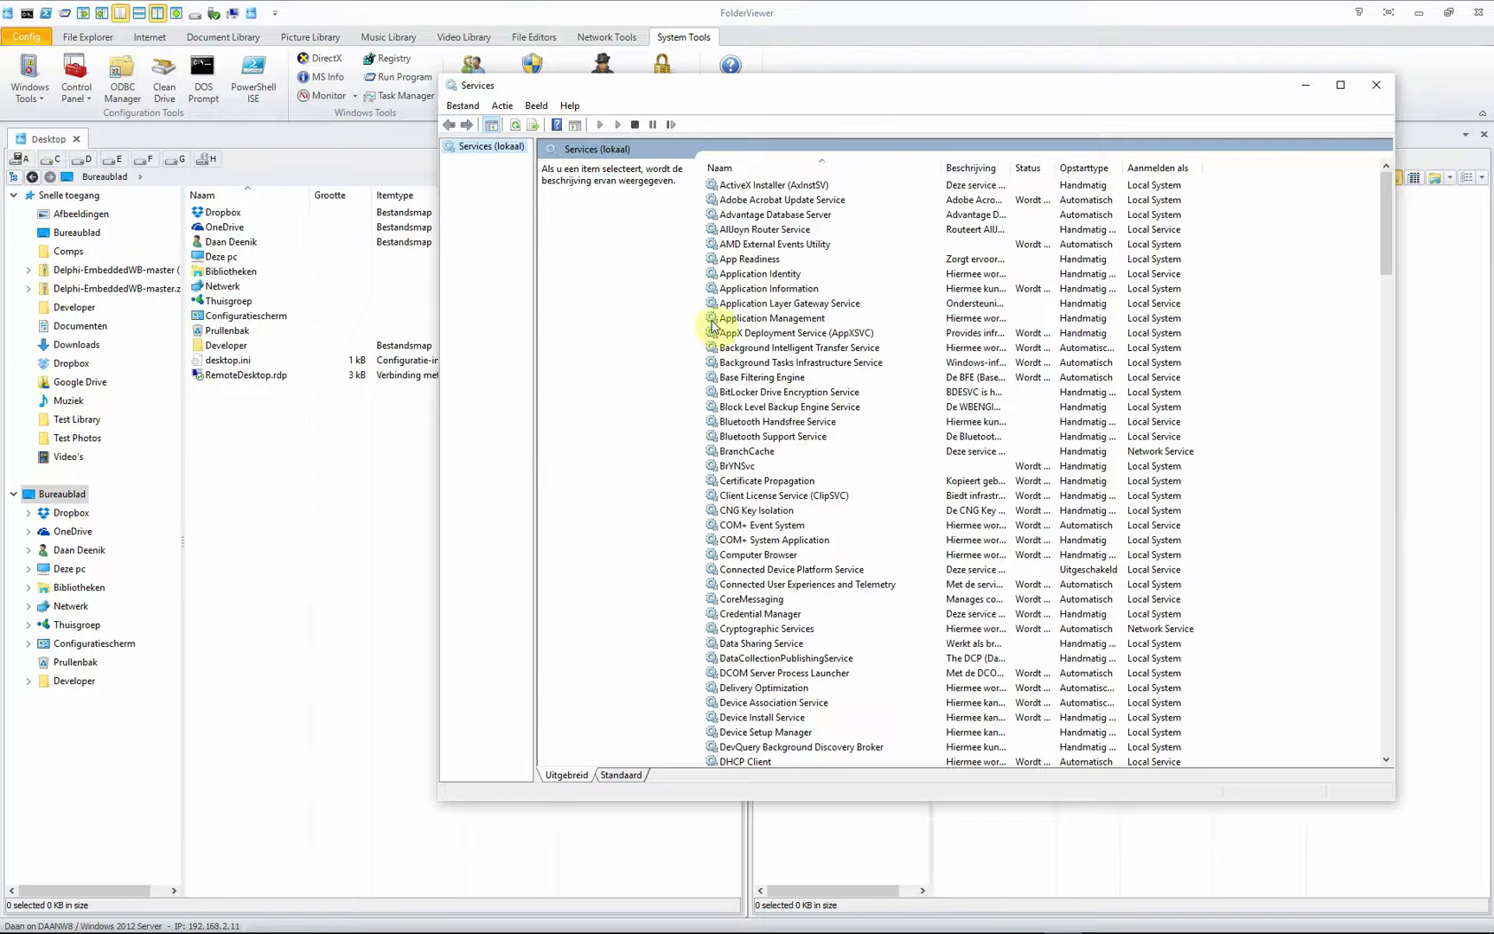
click(750, 186)
right_click(751, 185)
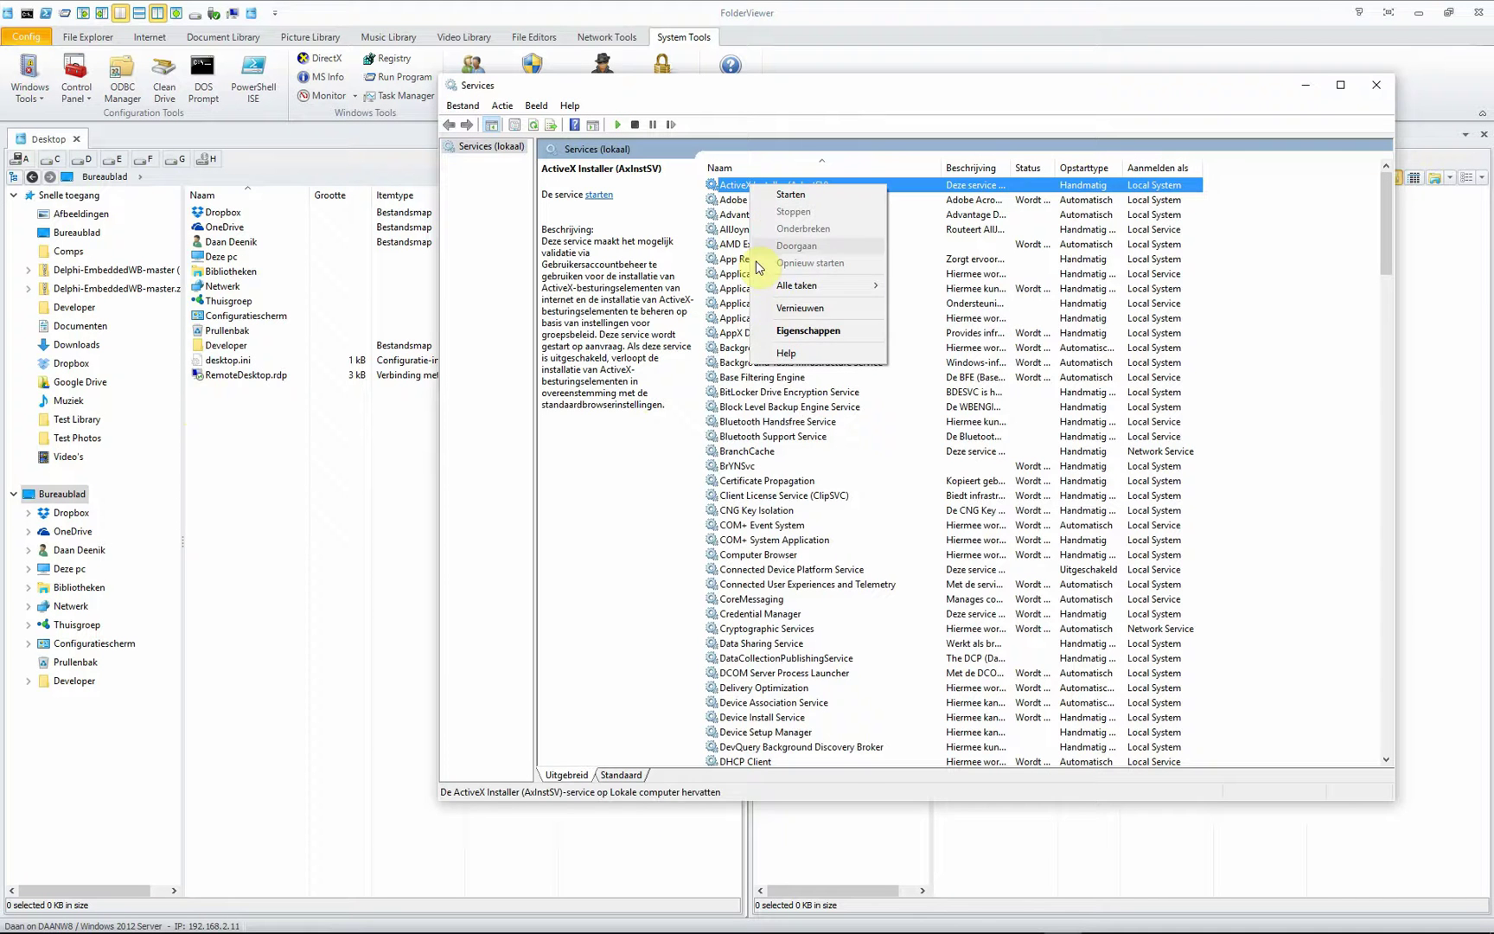
click(793, 332)
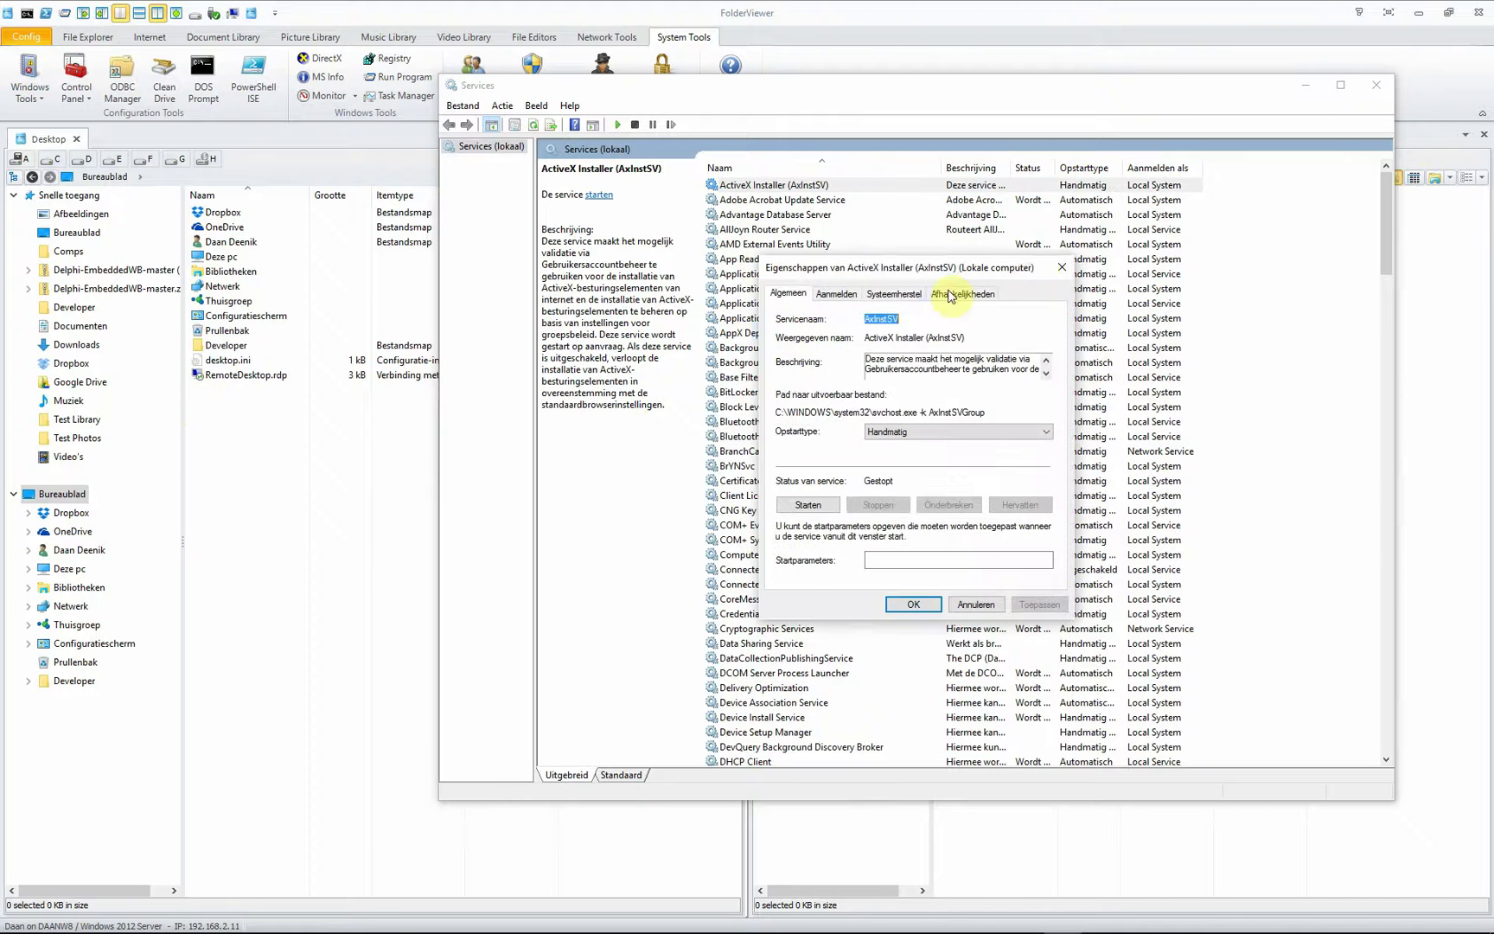
click(1063, 273)
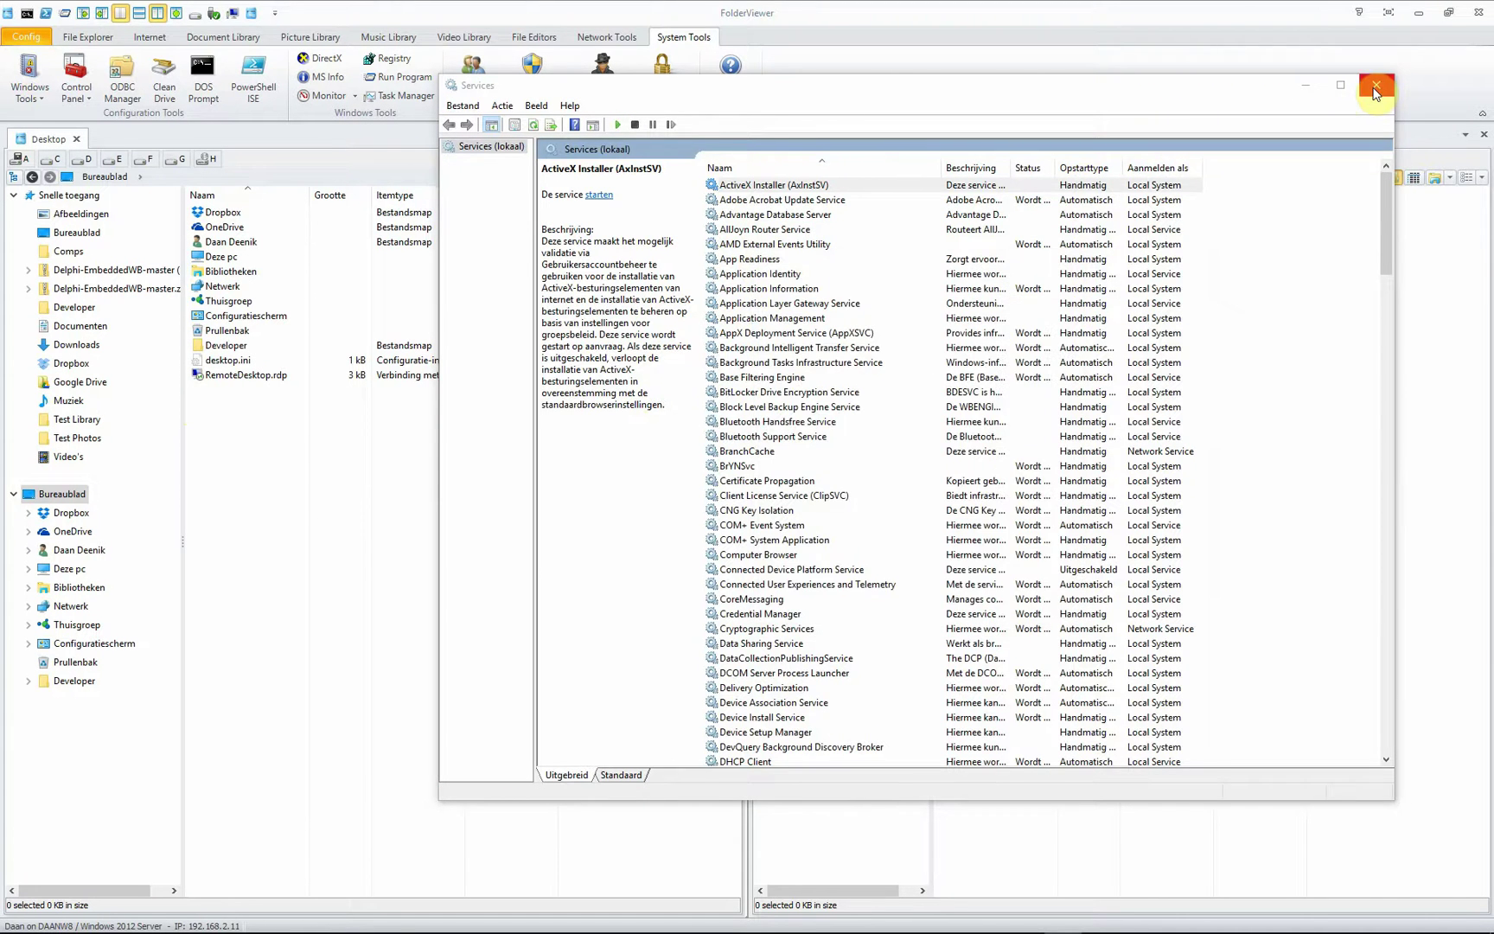
click(1376, 84)
Launch Windows Firewall and browse from Beveiligingsregels voor verbindingen through Controle down to Hoofdmodus.
click(34, 98)
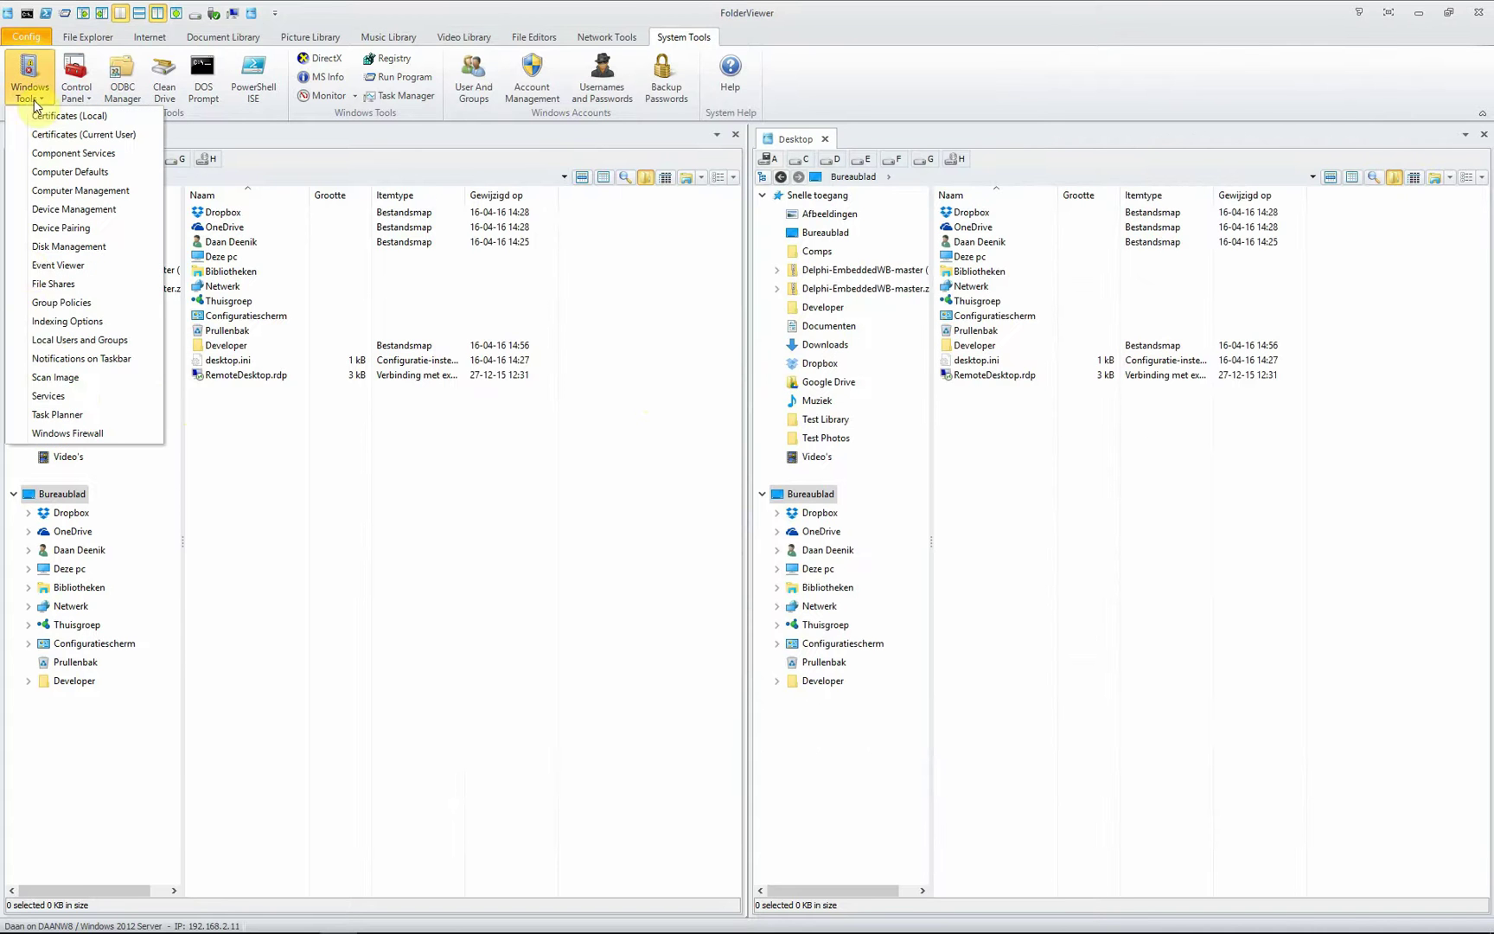
click(96, 429)
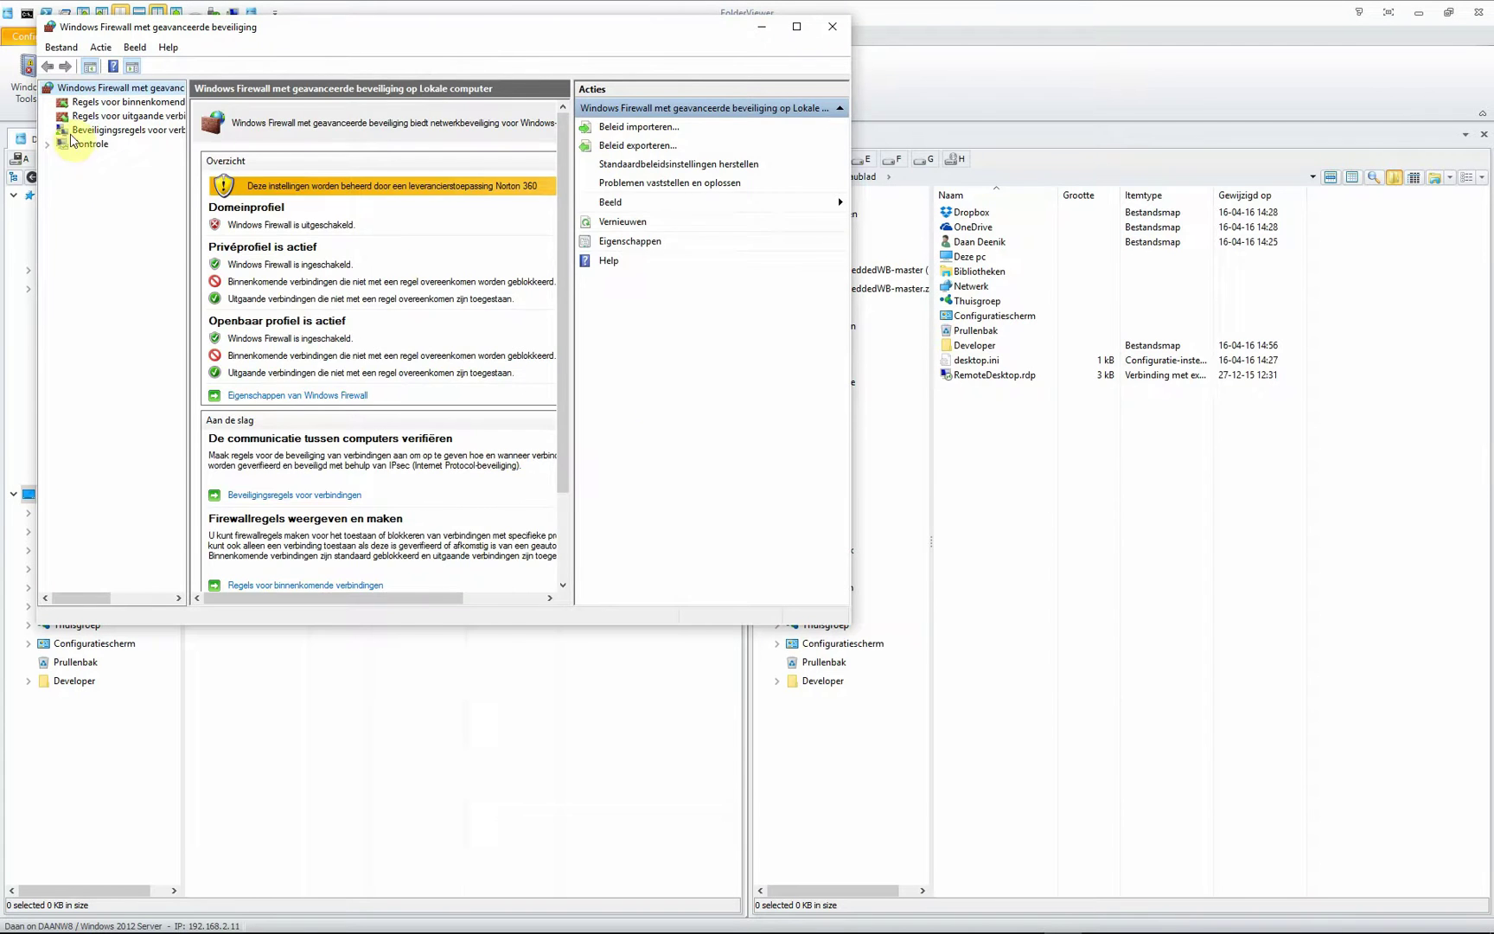
click(72, 131)
click(47, 145)
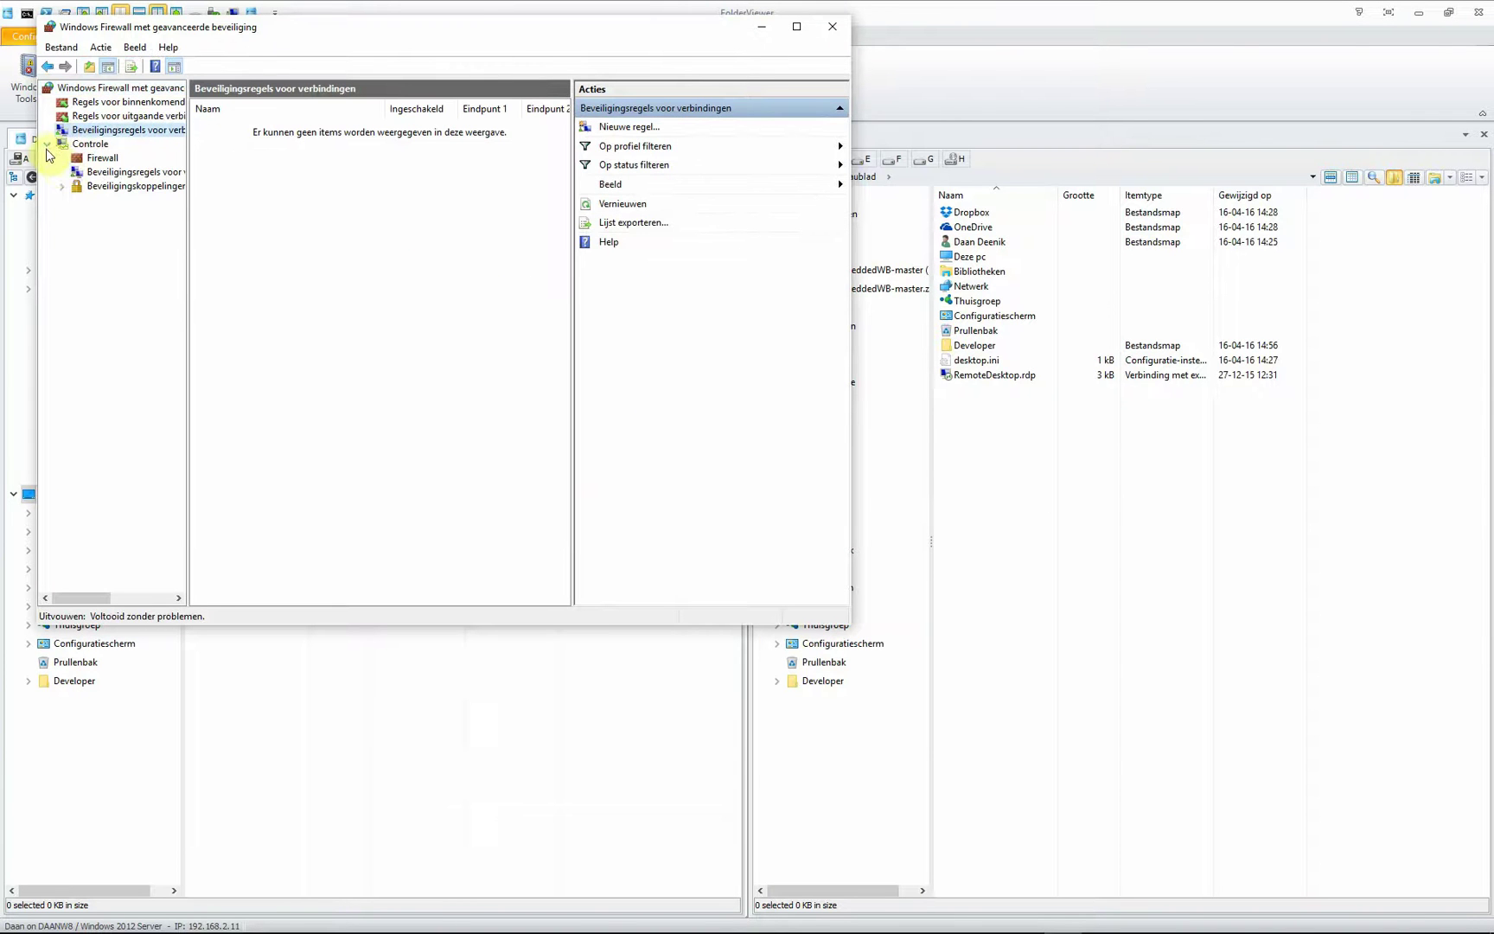
click(103, 158)
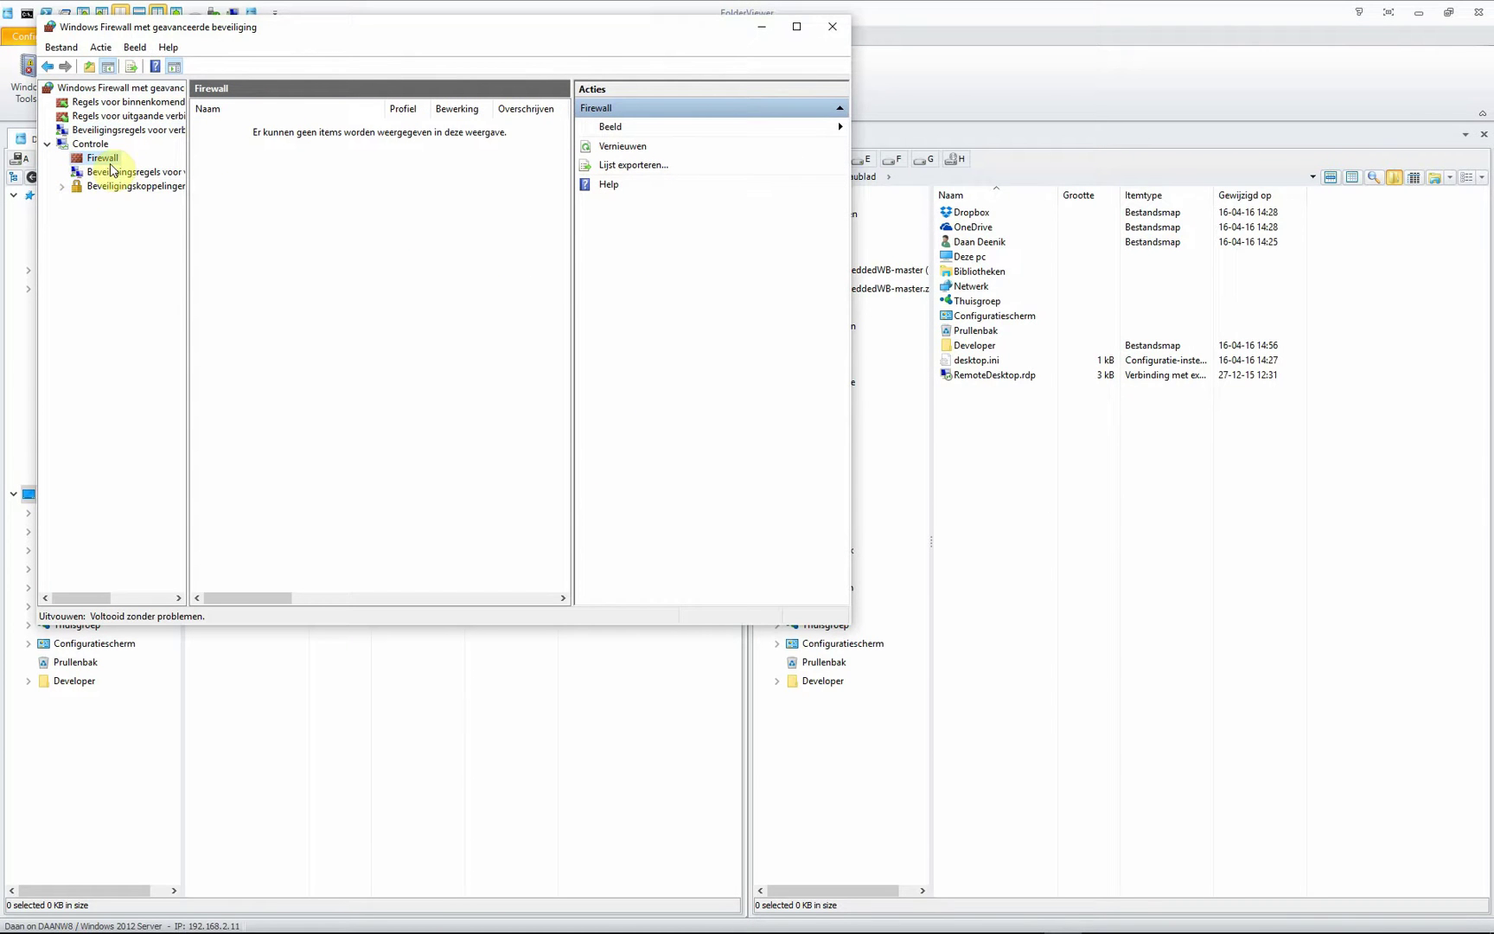
click(61, 186)
click(129, 199)
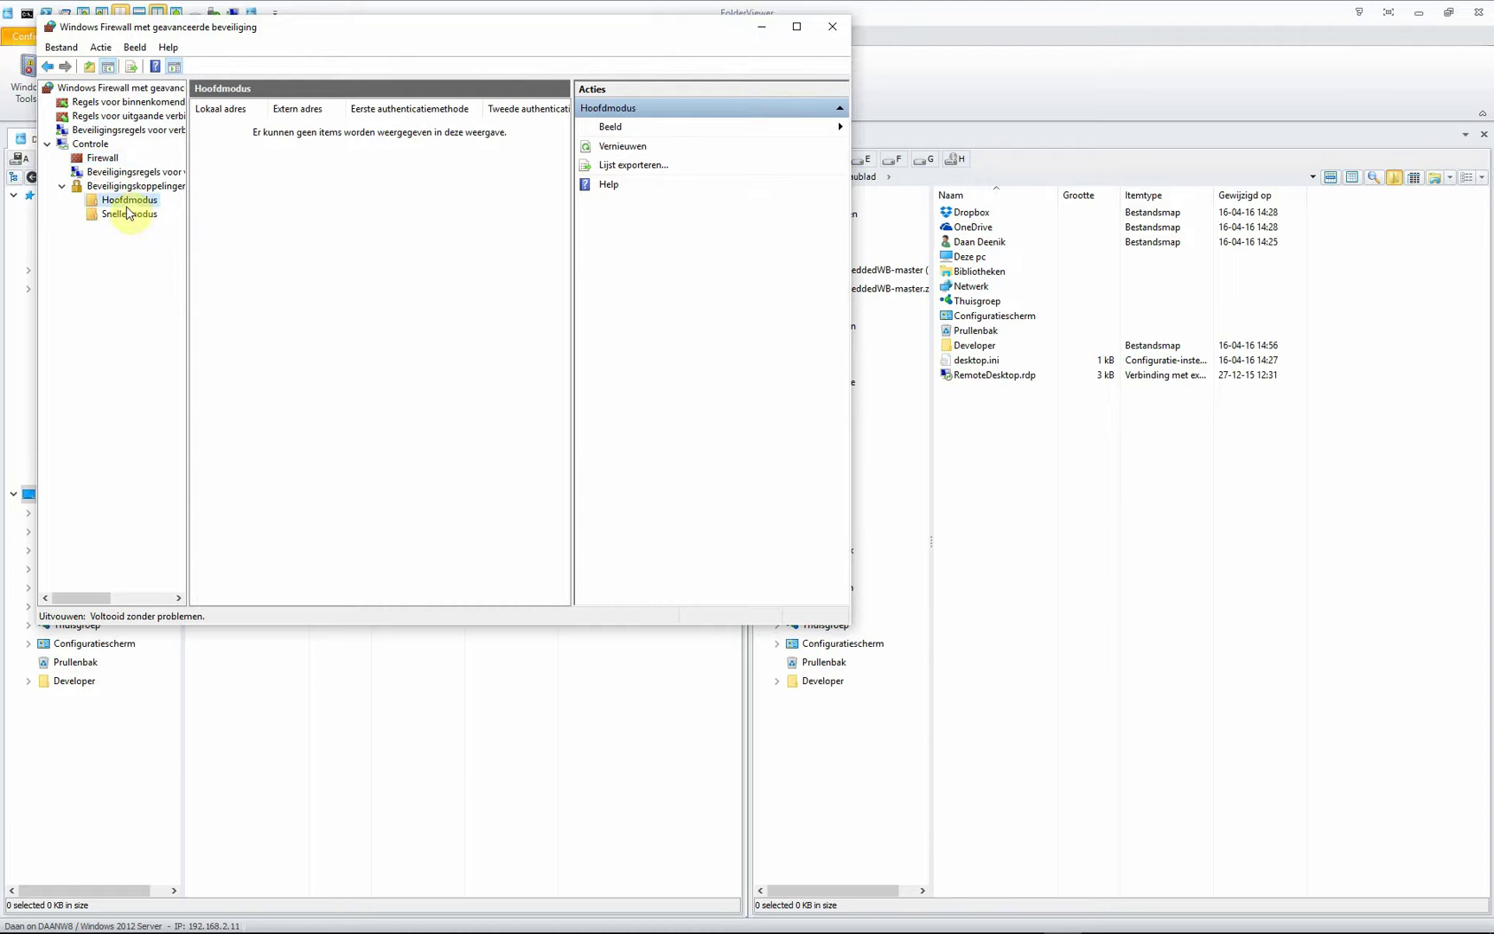
Close the firewall, then open Screensaver settings and confirm 3D-tekst with custom text MatriSoft.
click(833, 33)
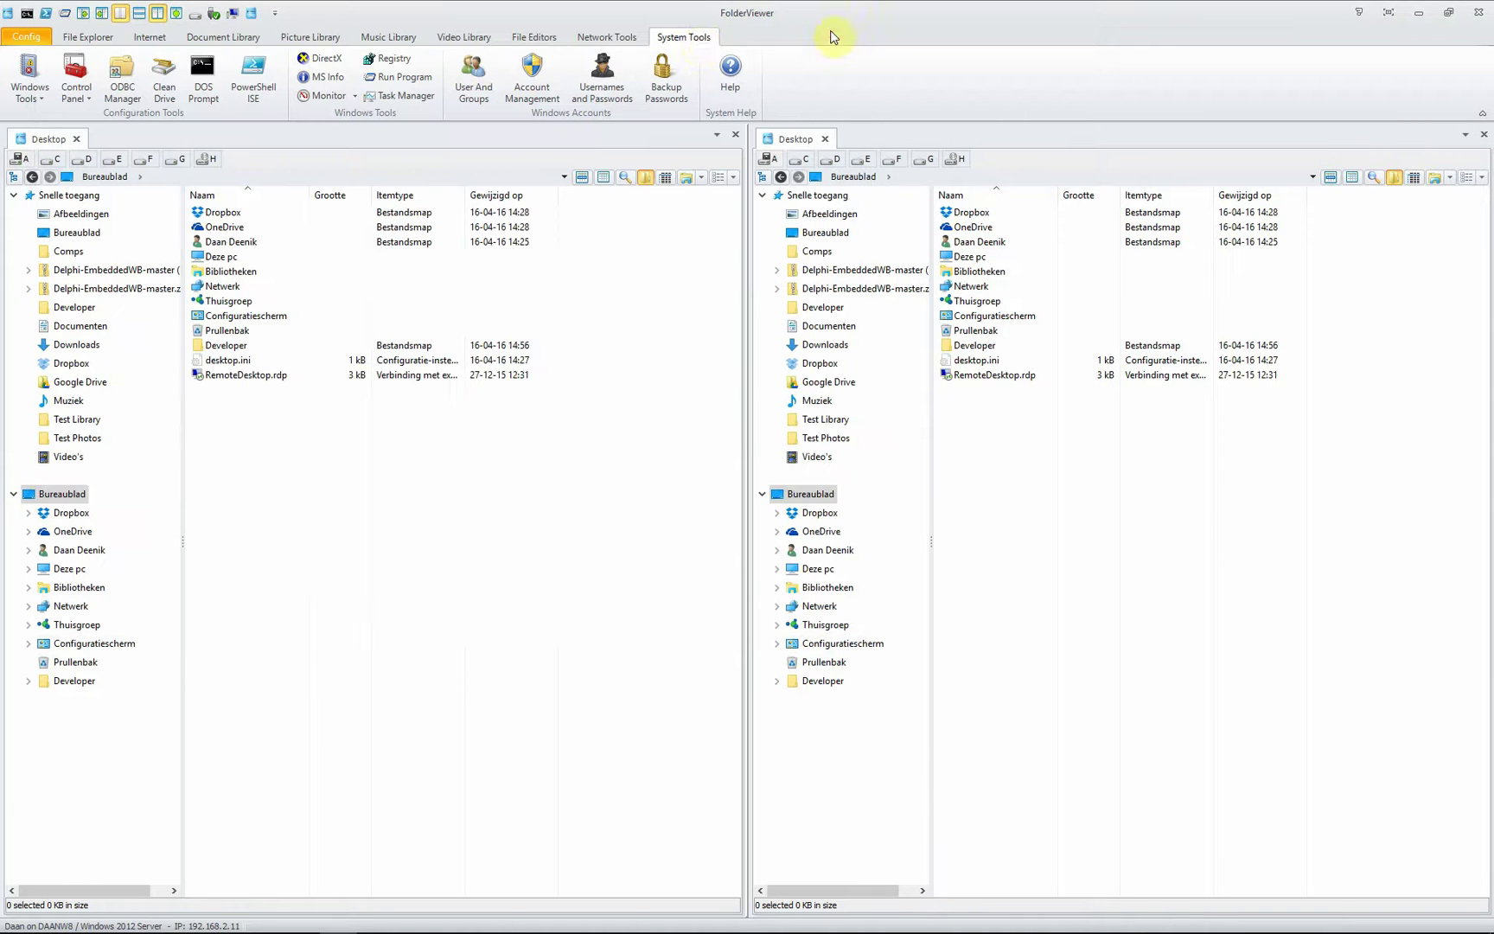
click(83, 103)
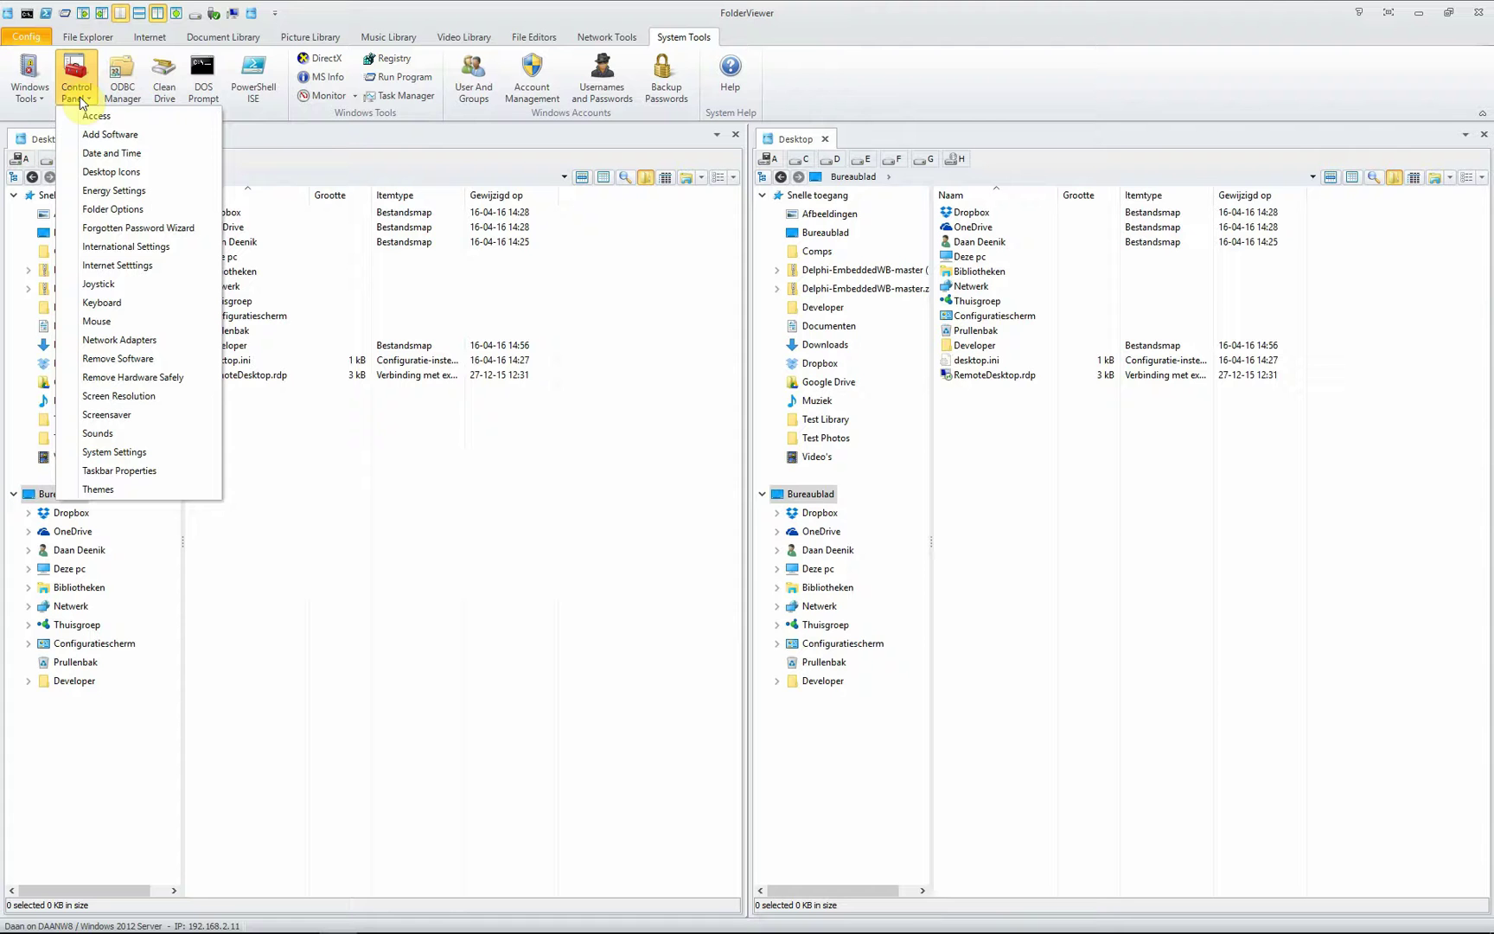
click(162, 422)
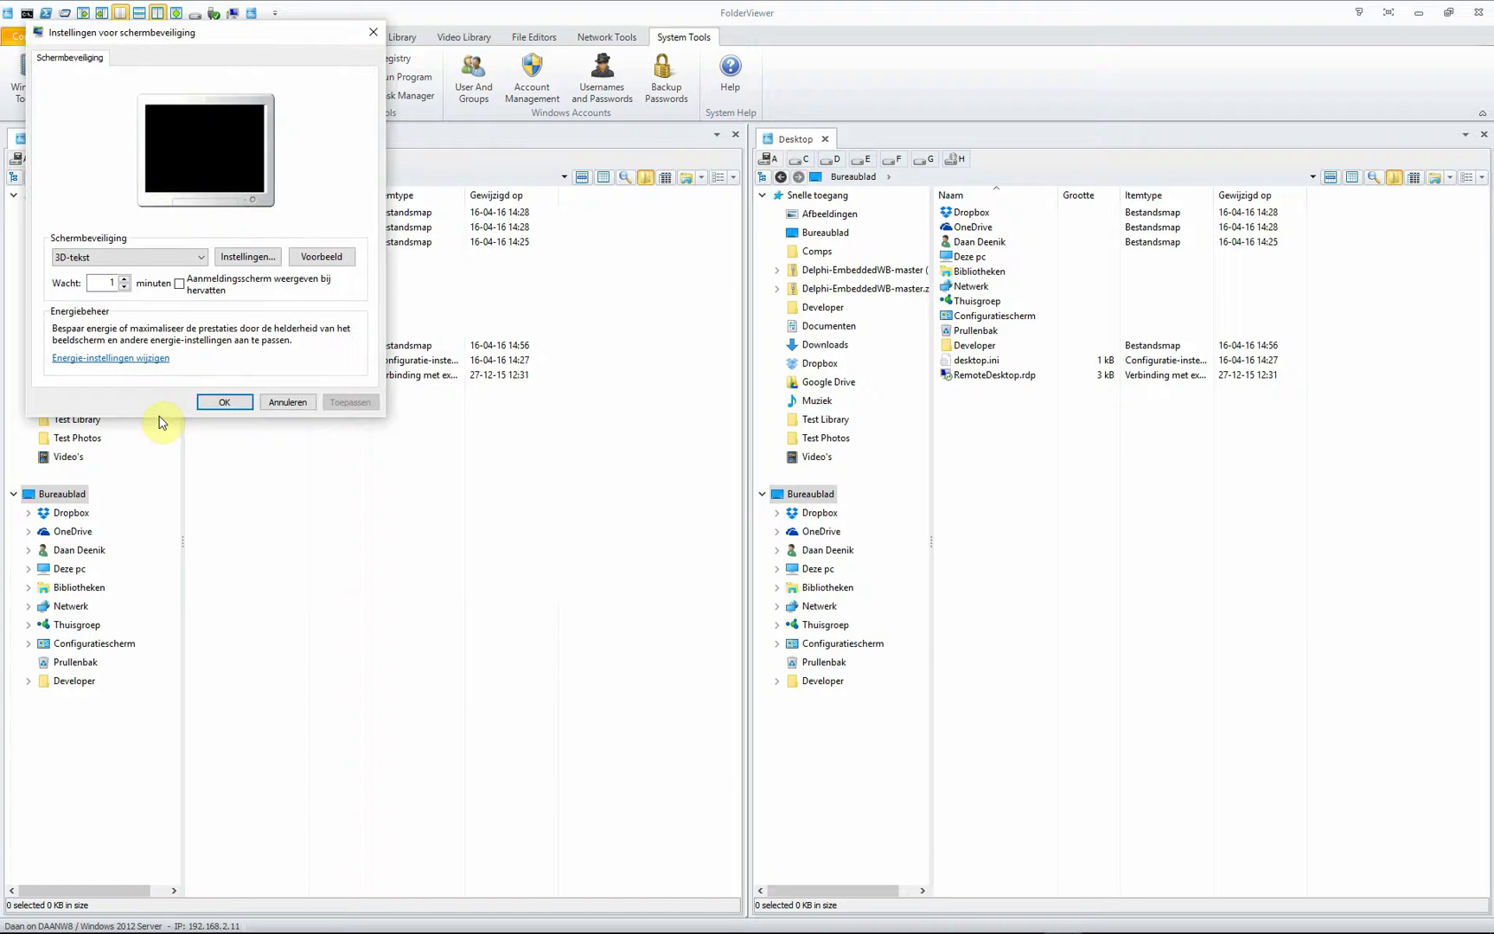
click(242, 257)
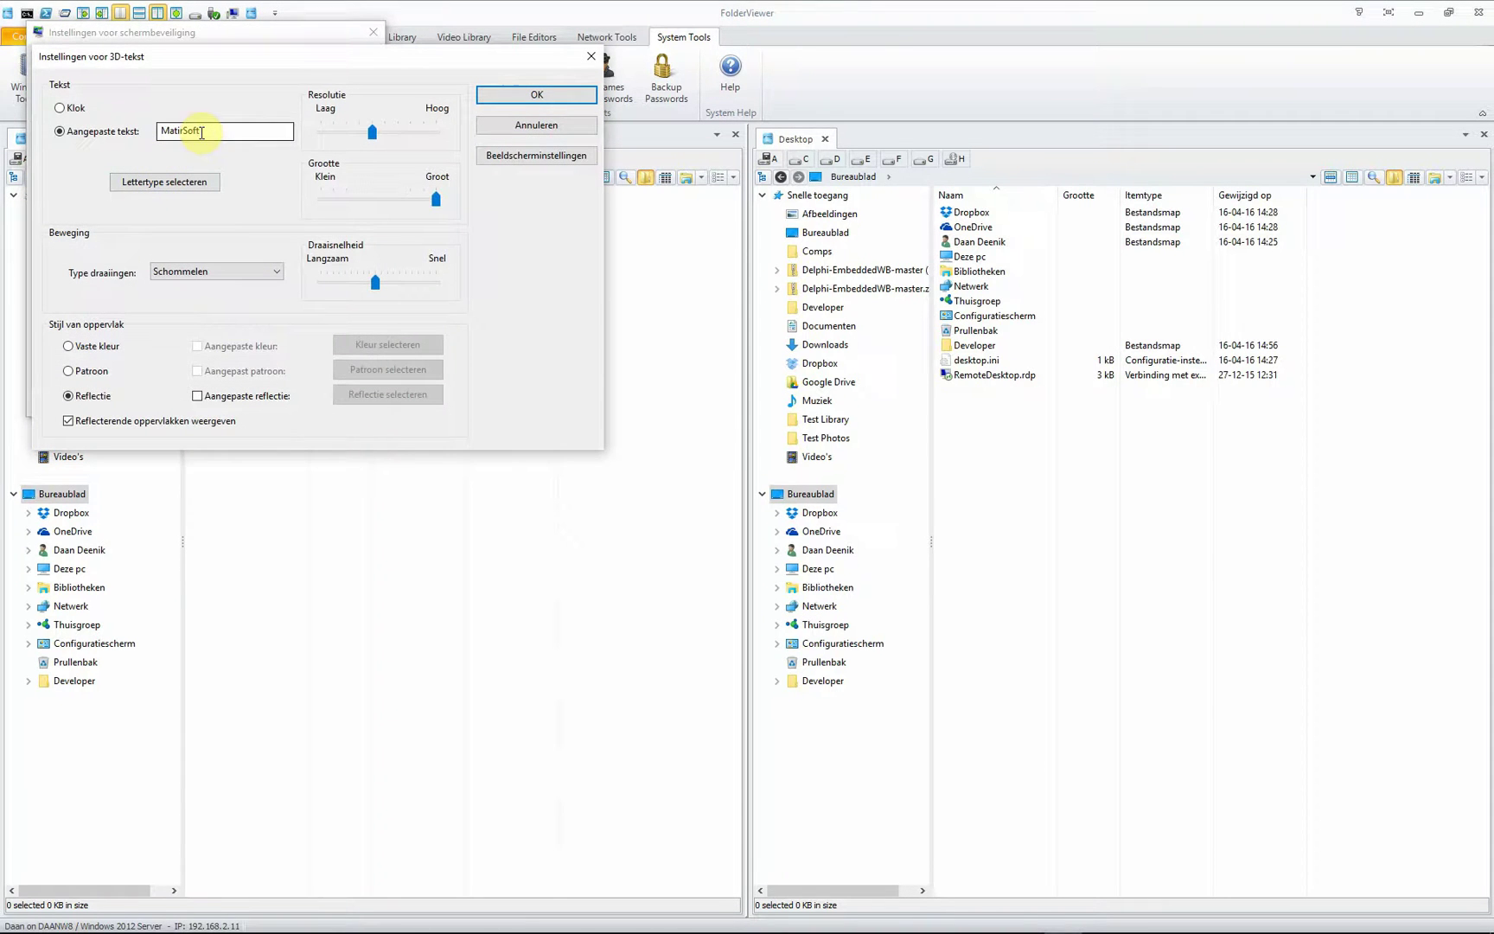
double_click(173, 130)
click(500, 97)
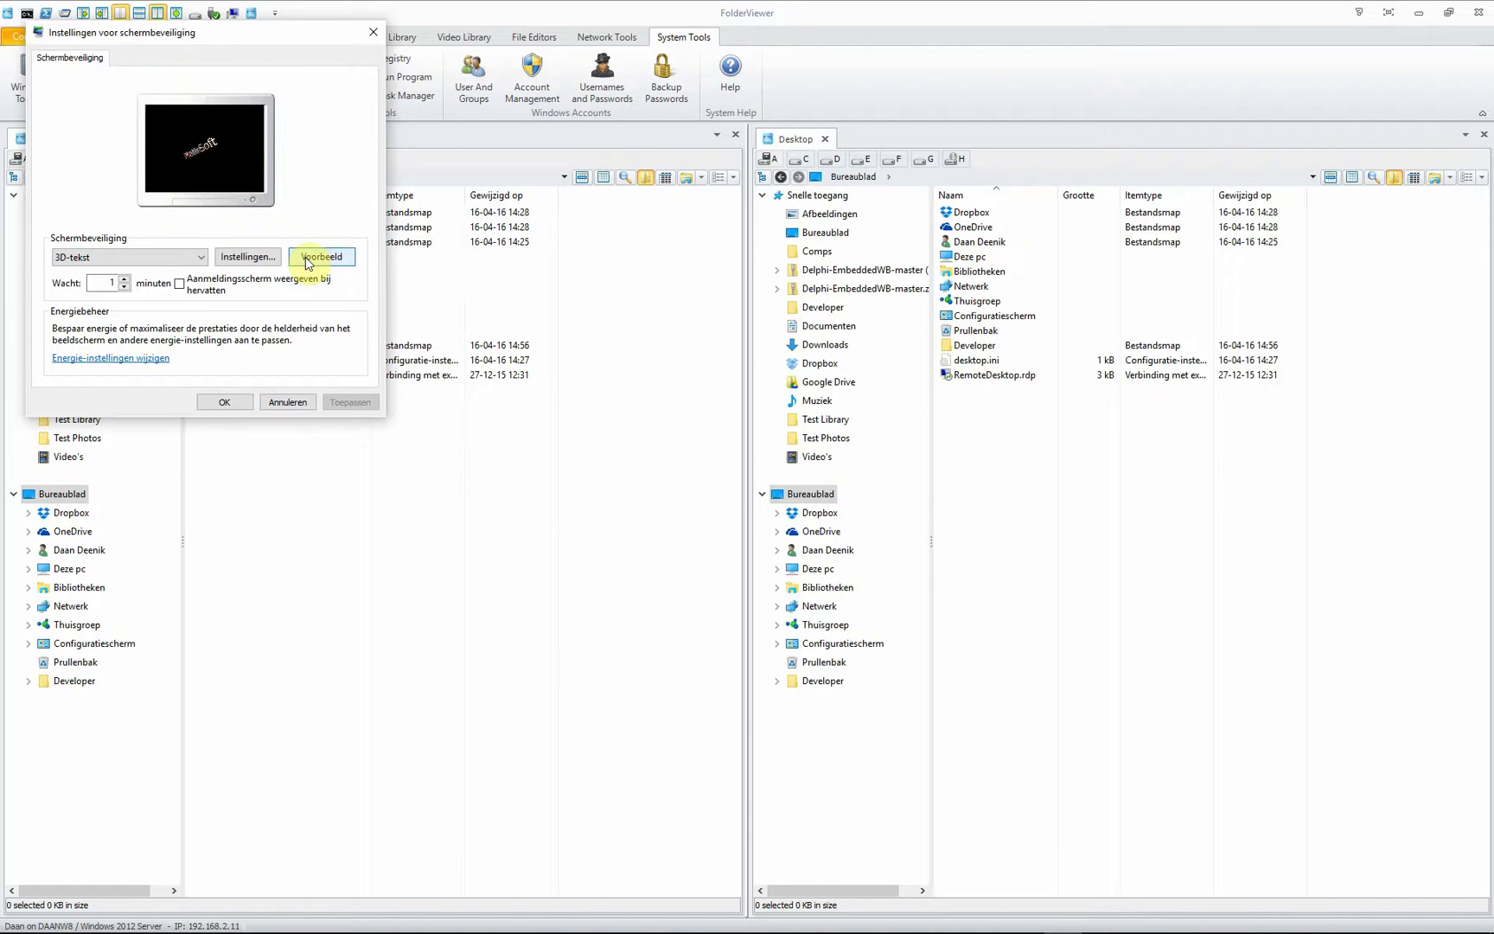
click(218, 403)
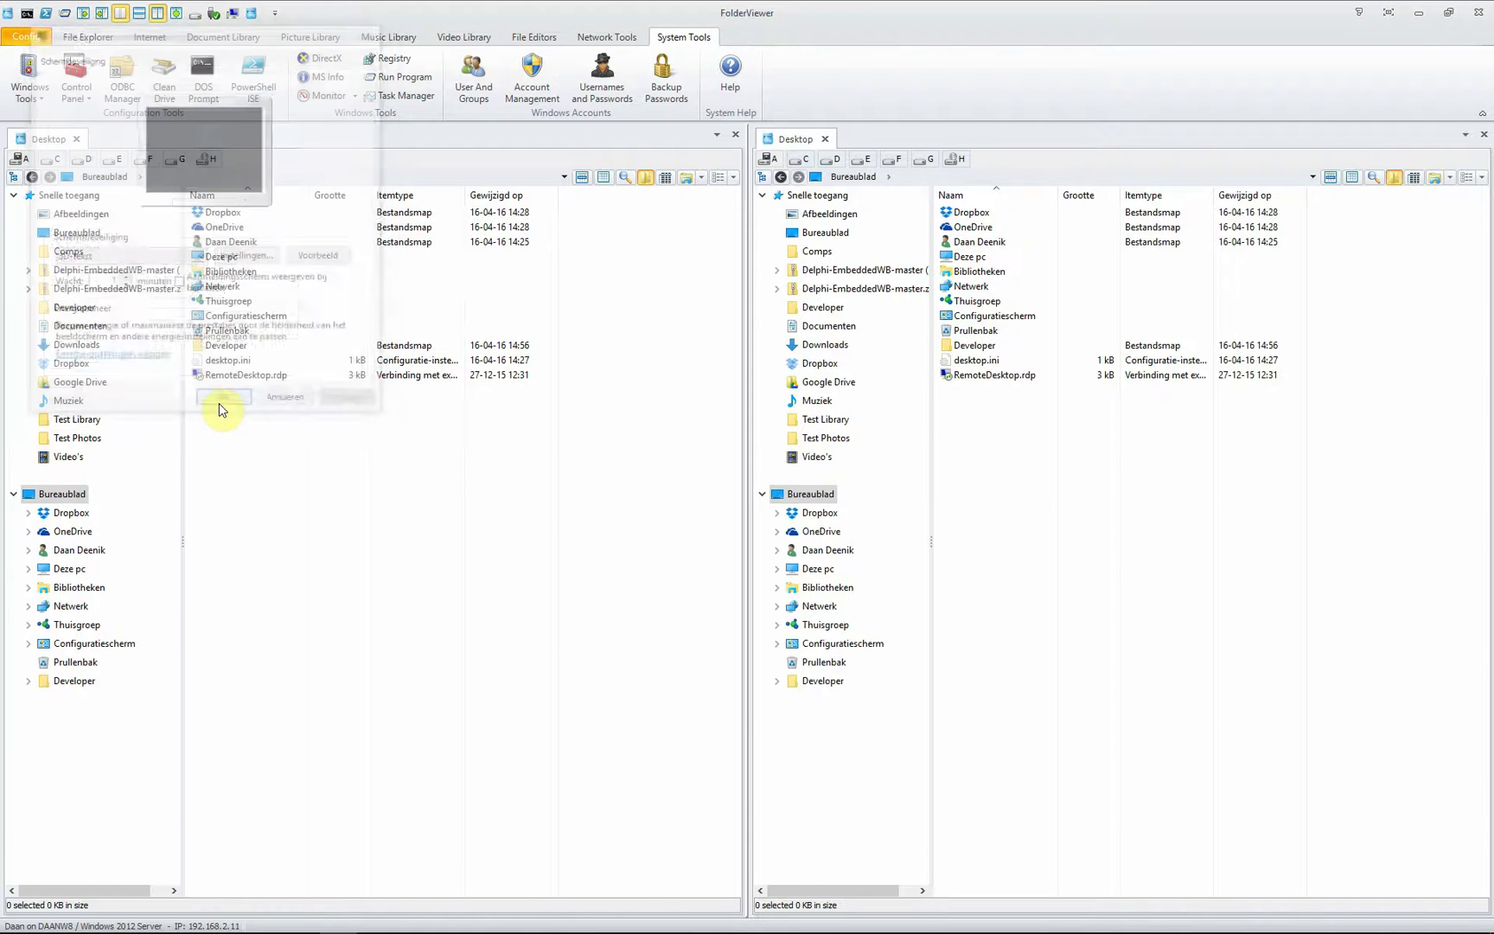
click(138, 89)
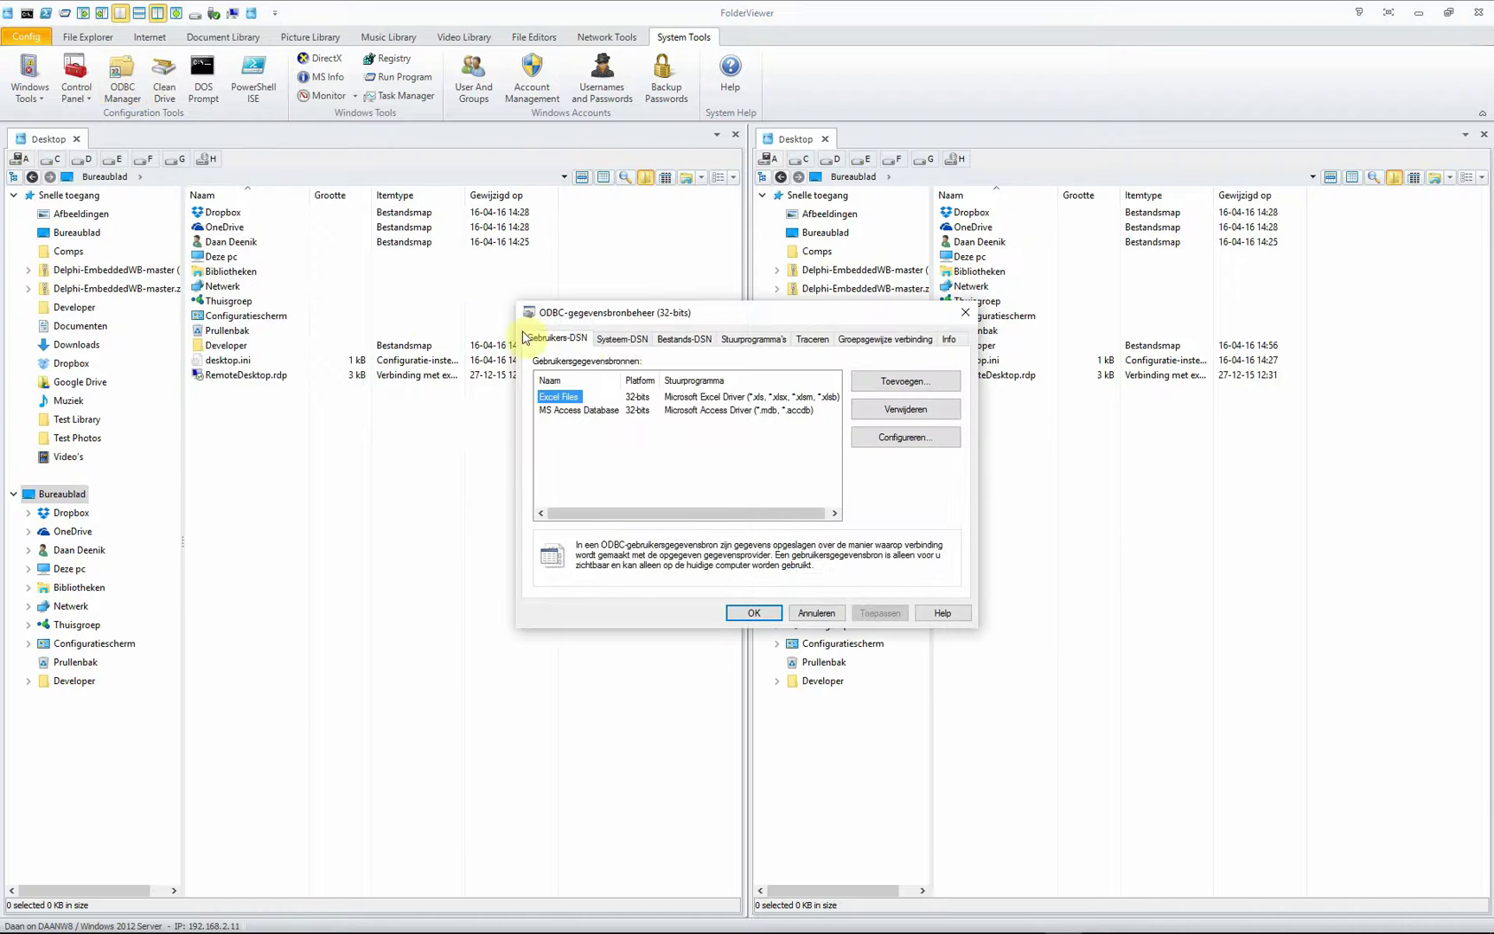
click(622, 340)
click(683, 340)
click(737, 340)
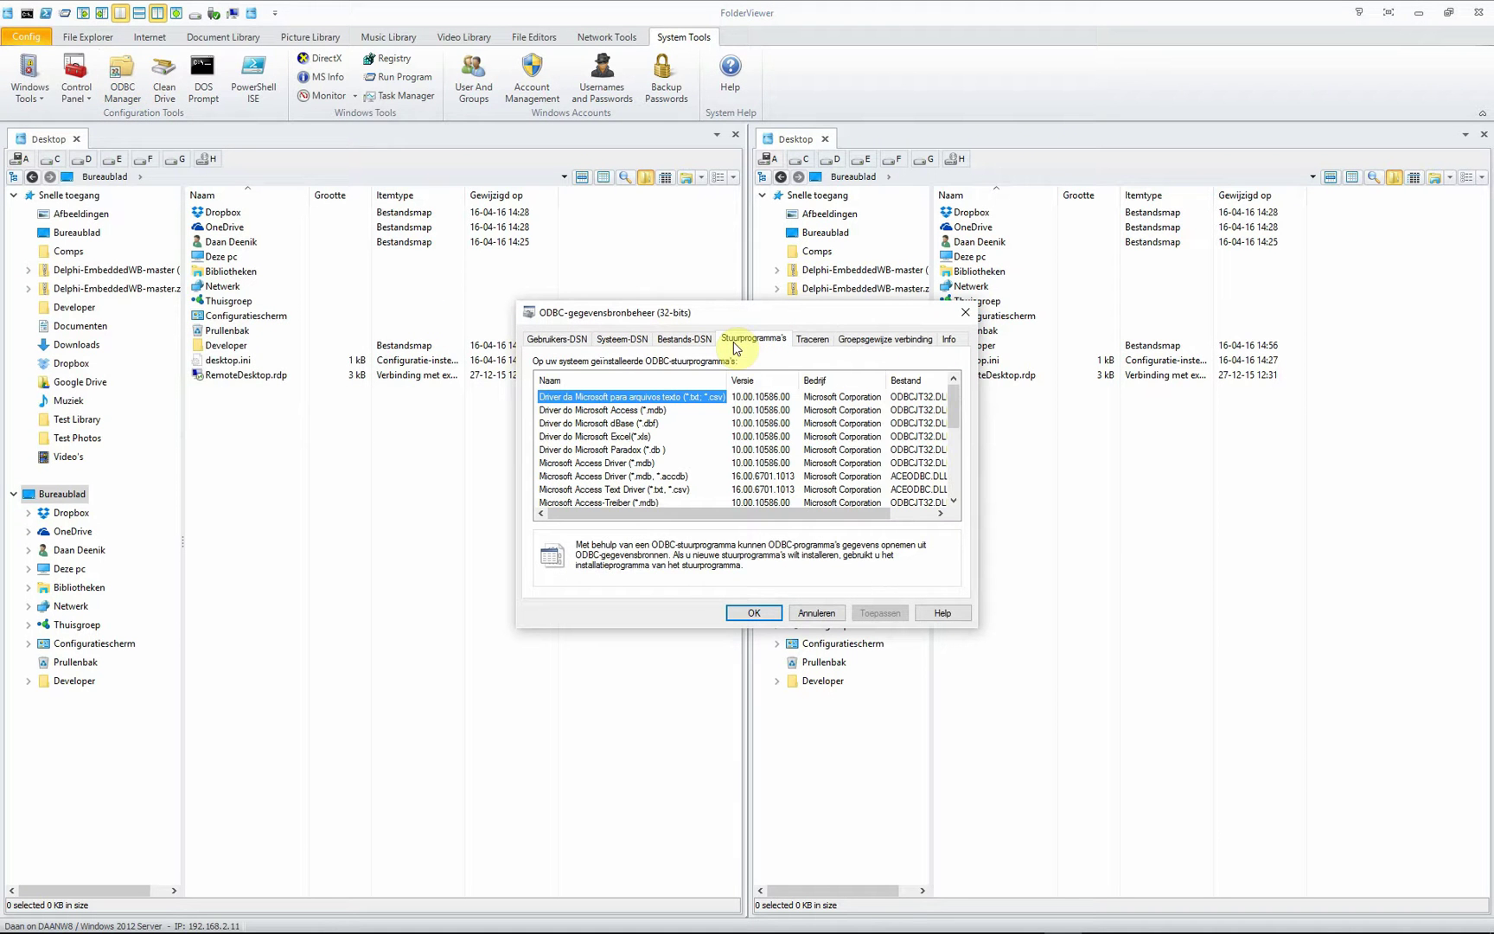
click(813, 340)
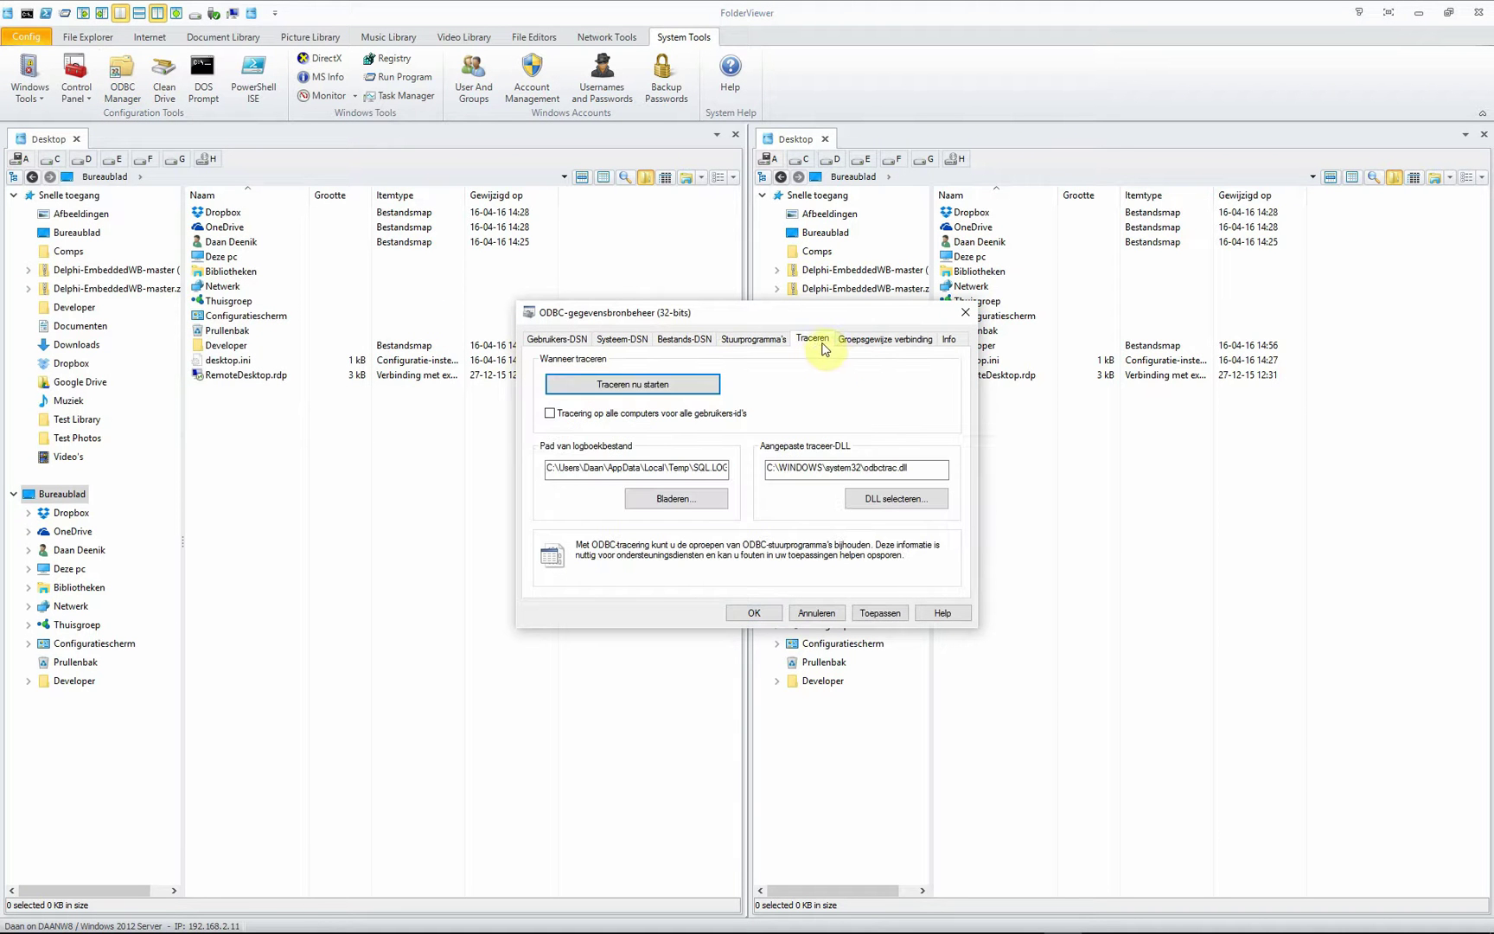
click(966, 313)
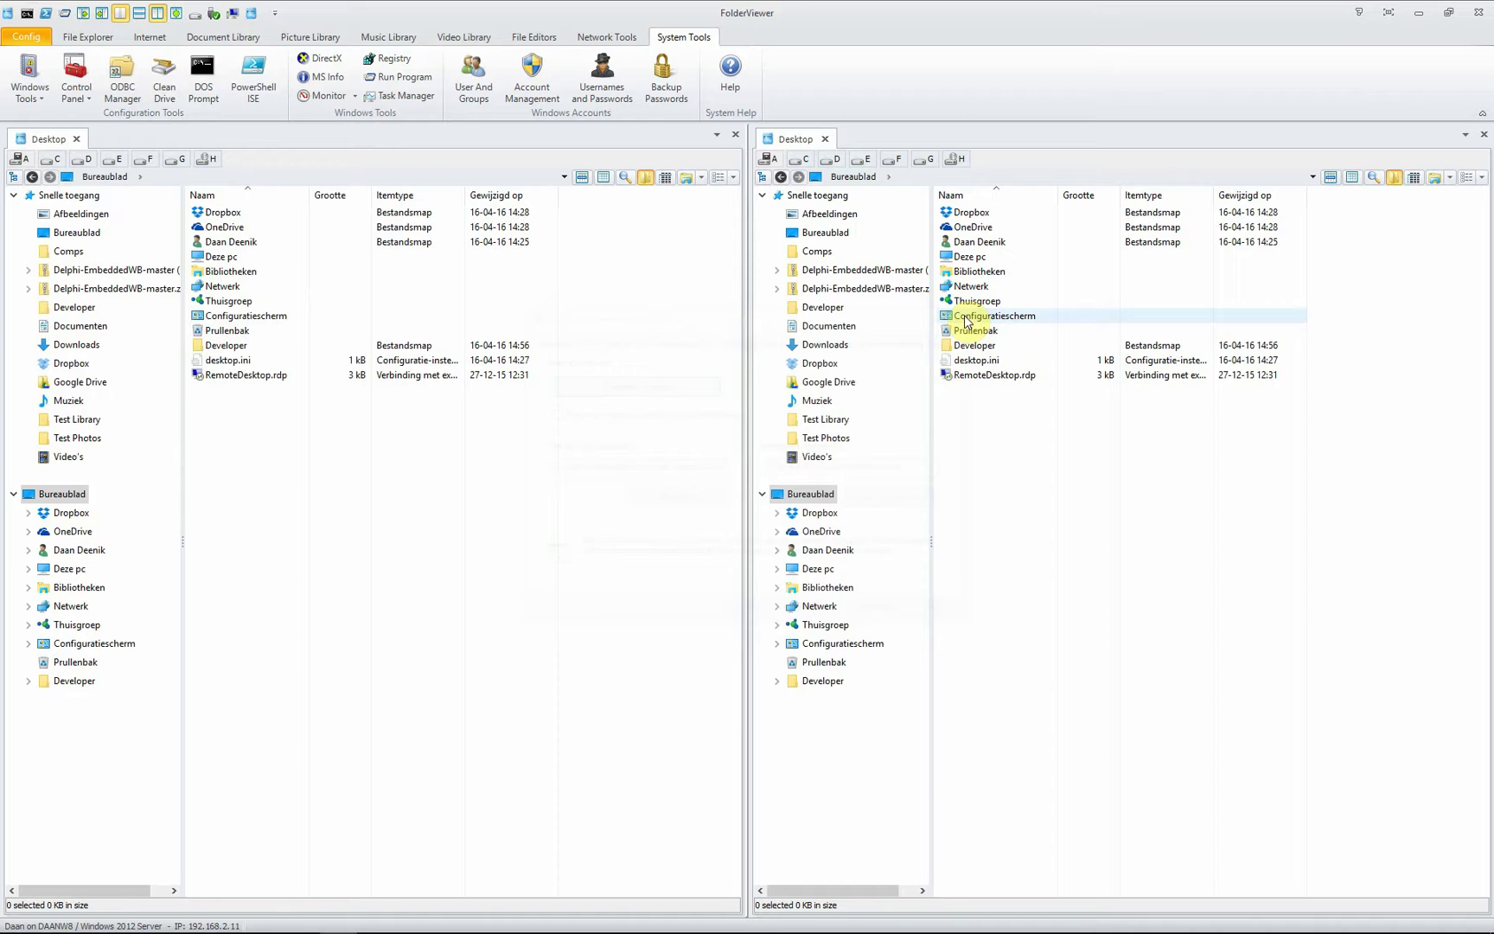
click(163, 73)
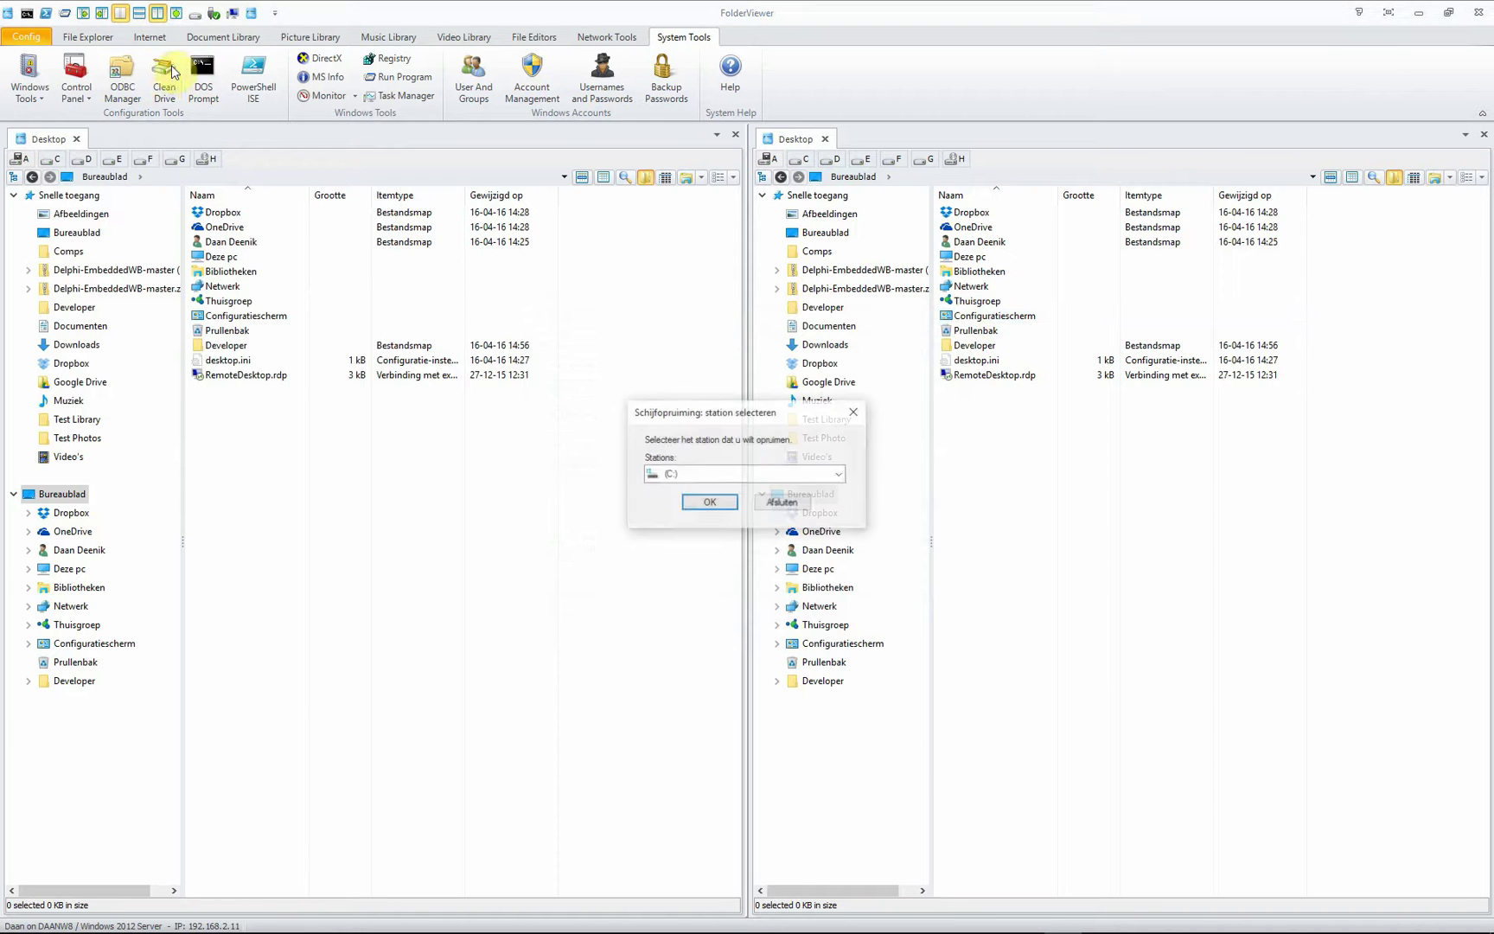
click(676, 474)
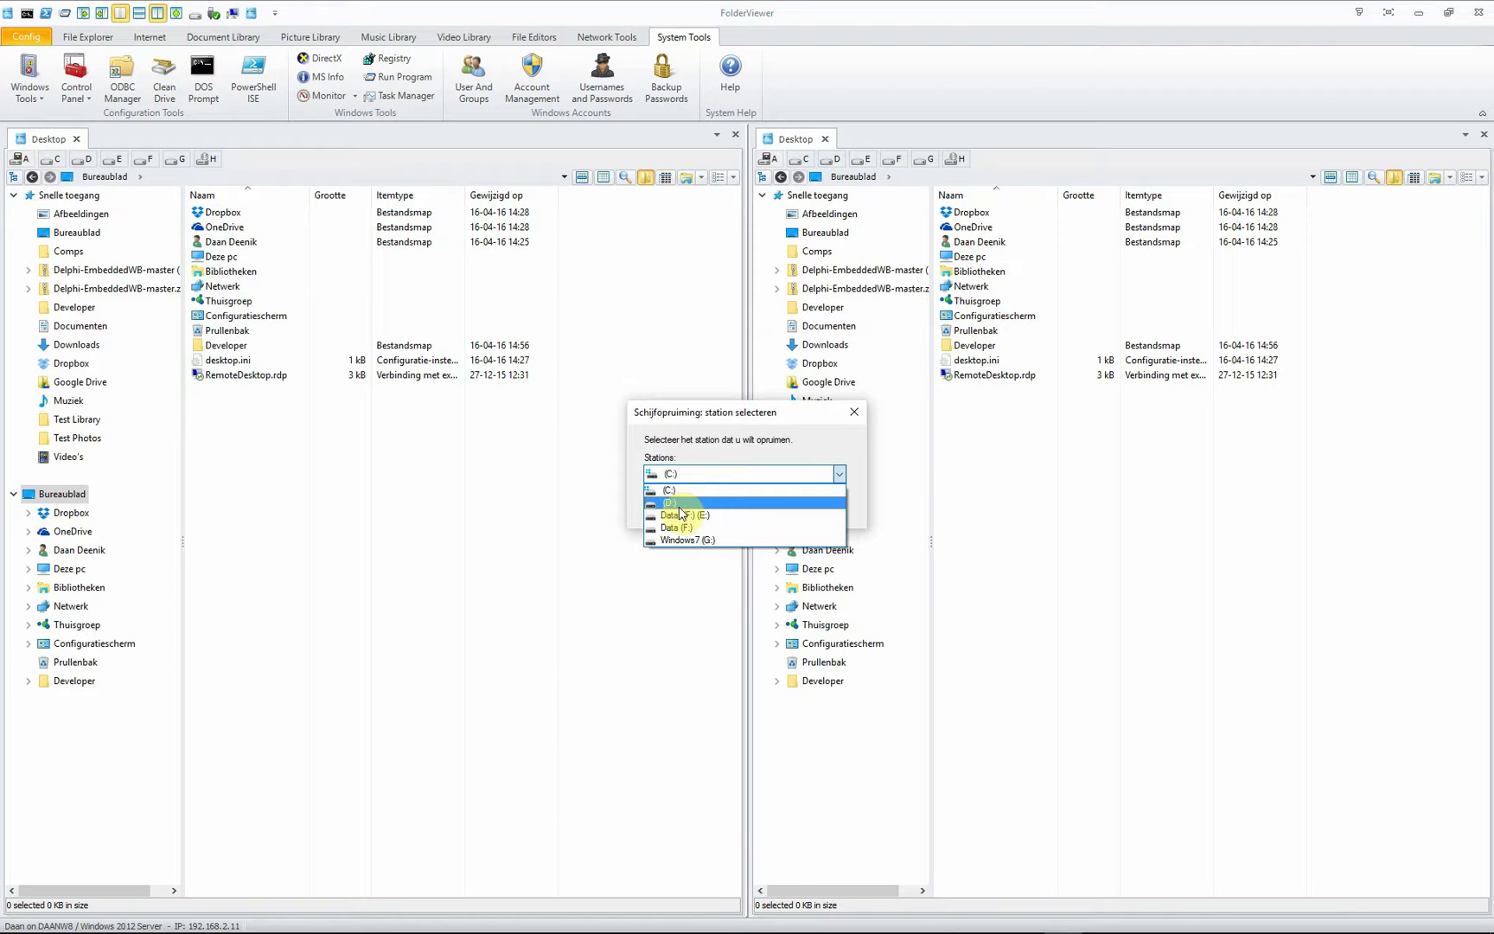
click(683, 503)
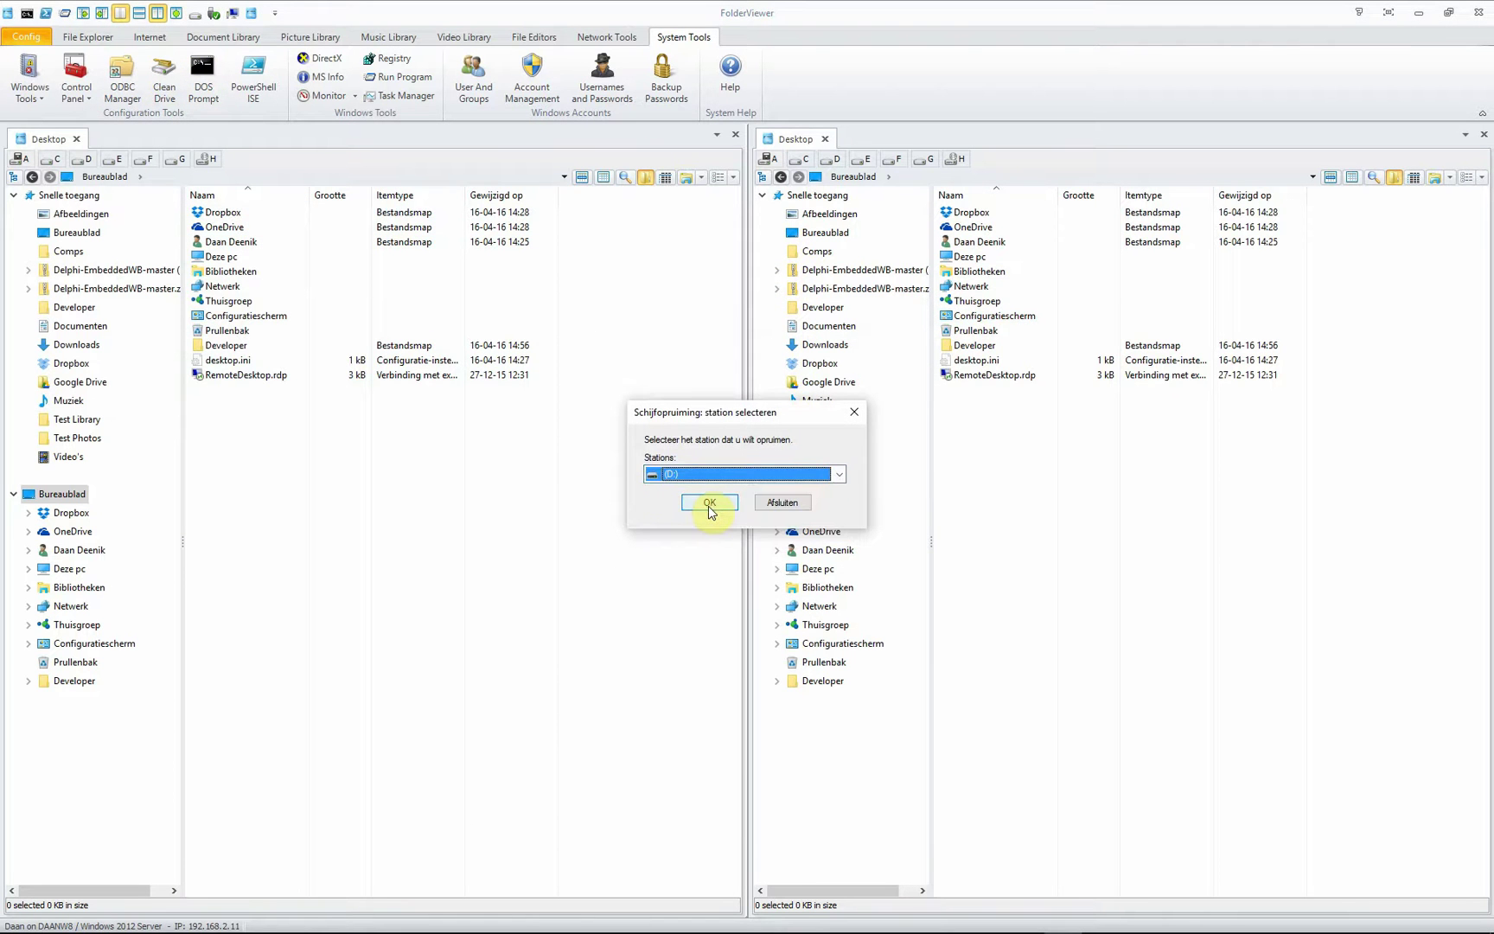
click(855, 412)
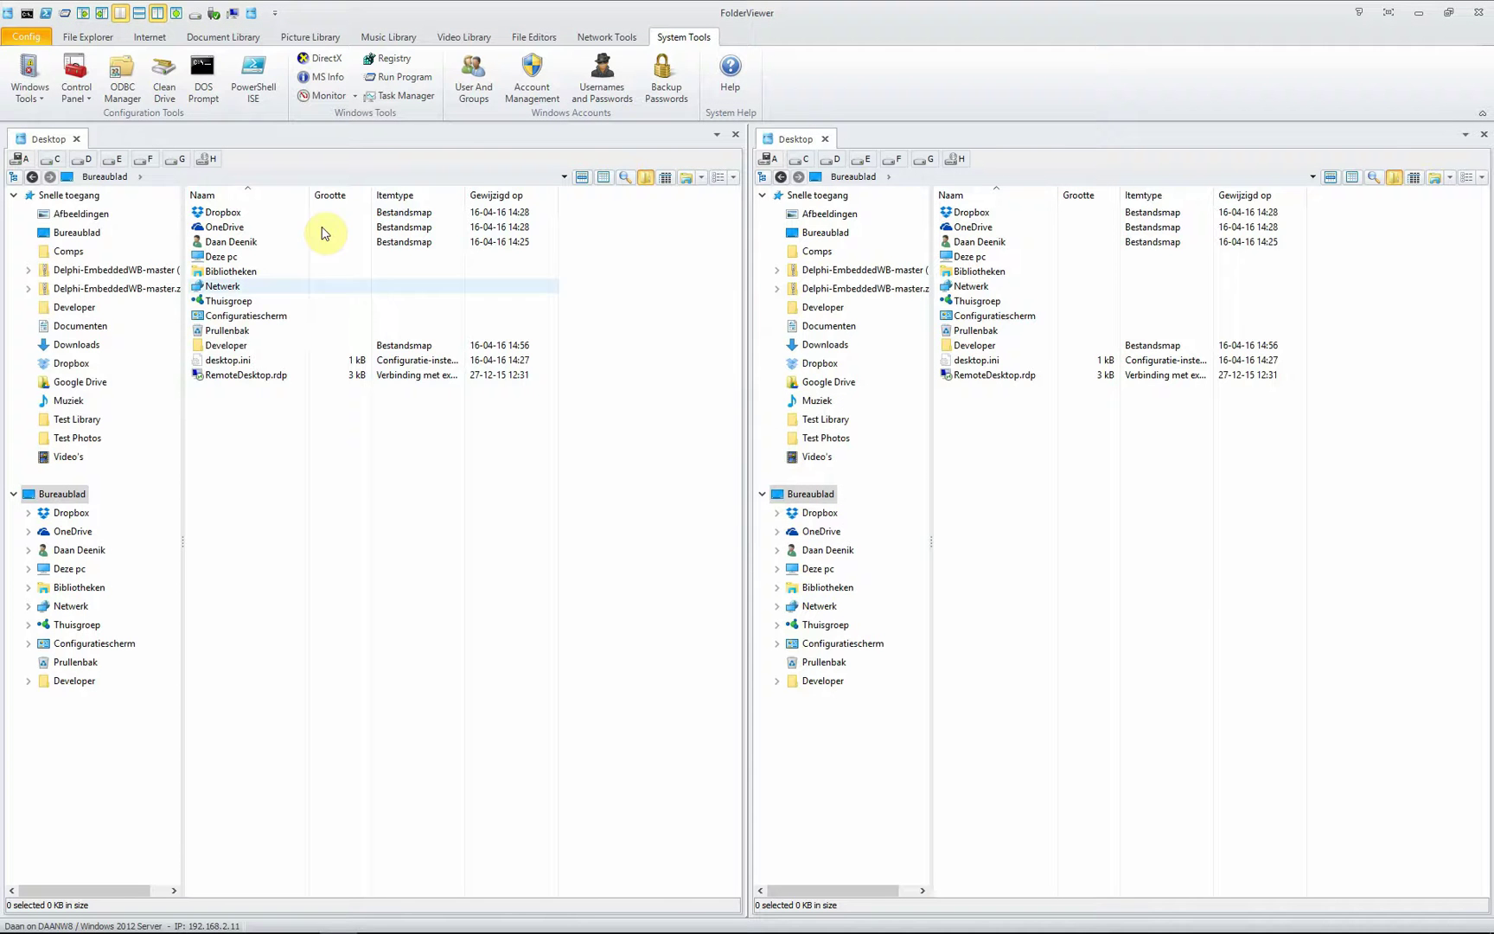
click(205, 71)
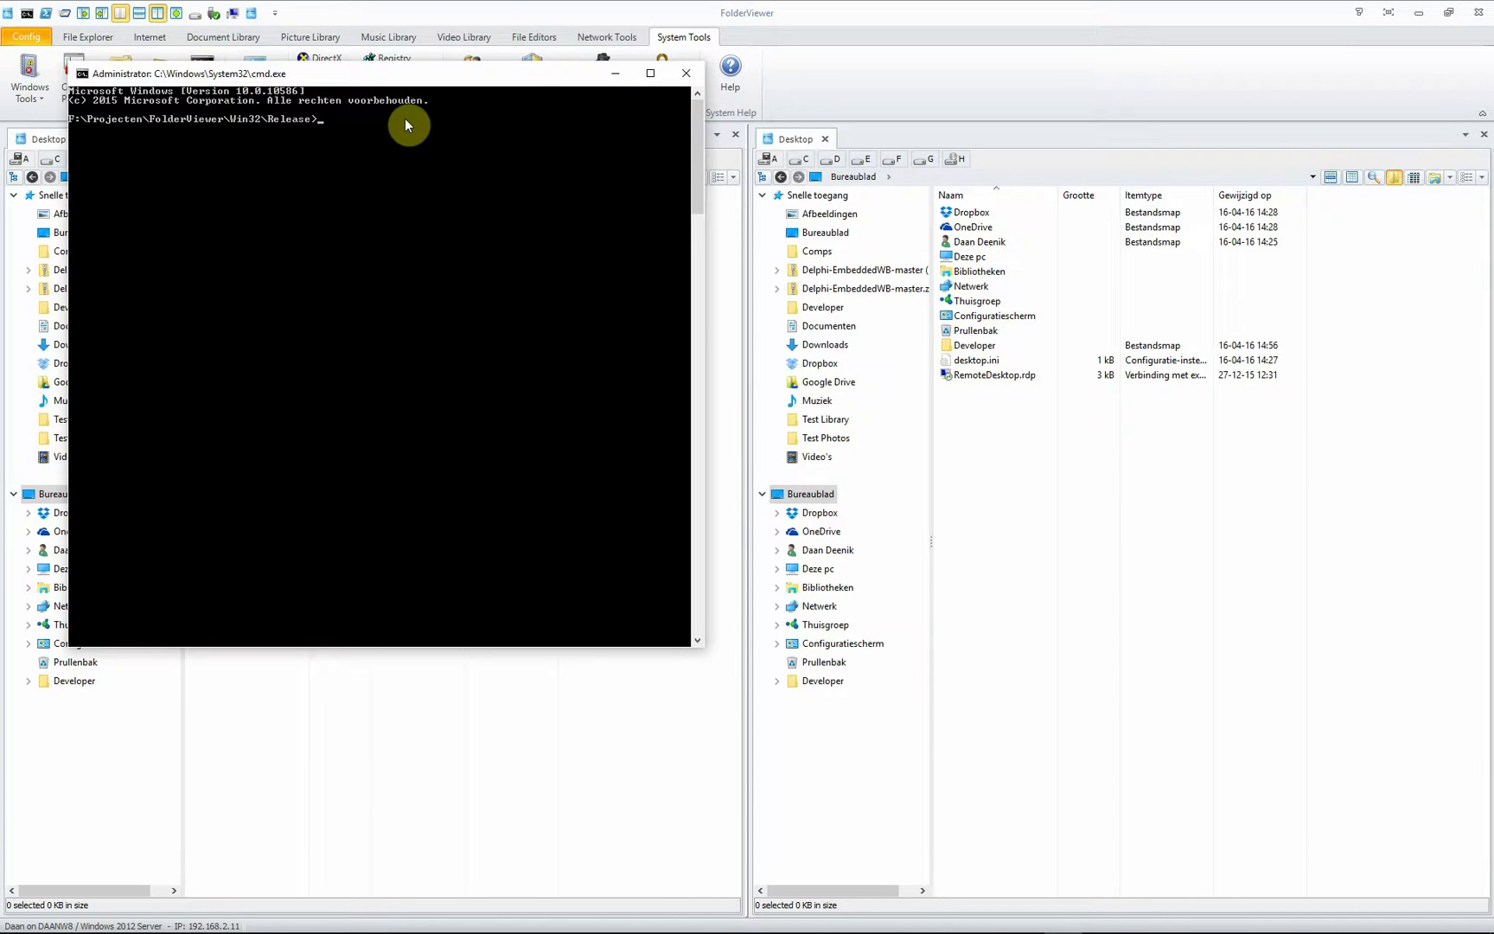
text(tree)
key(Return)
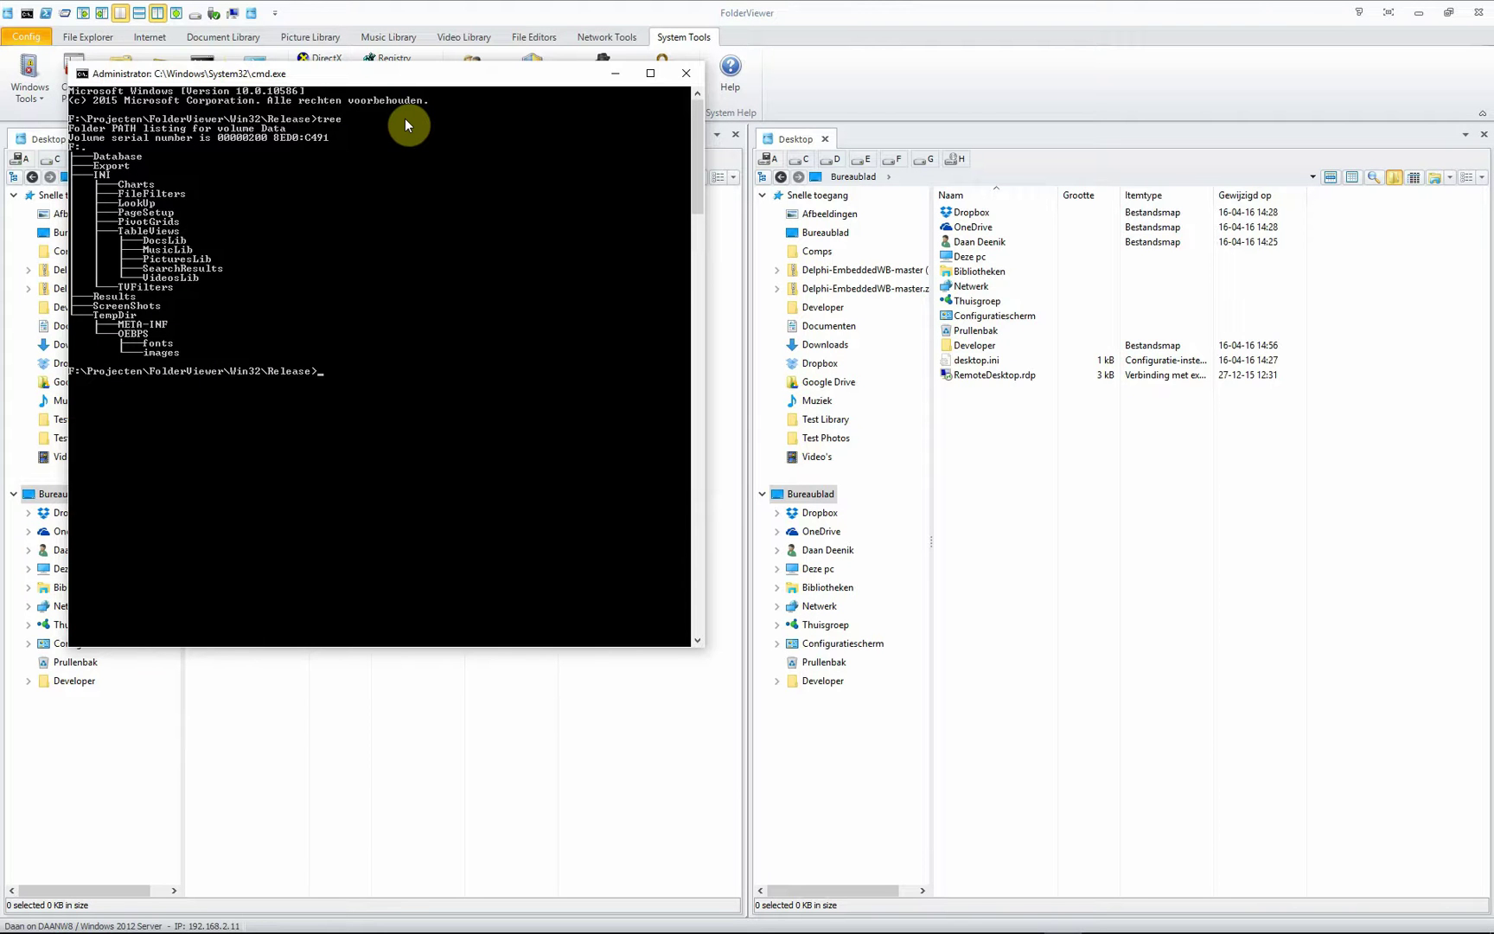
key(Return)
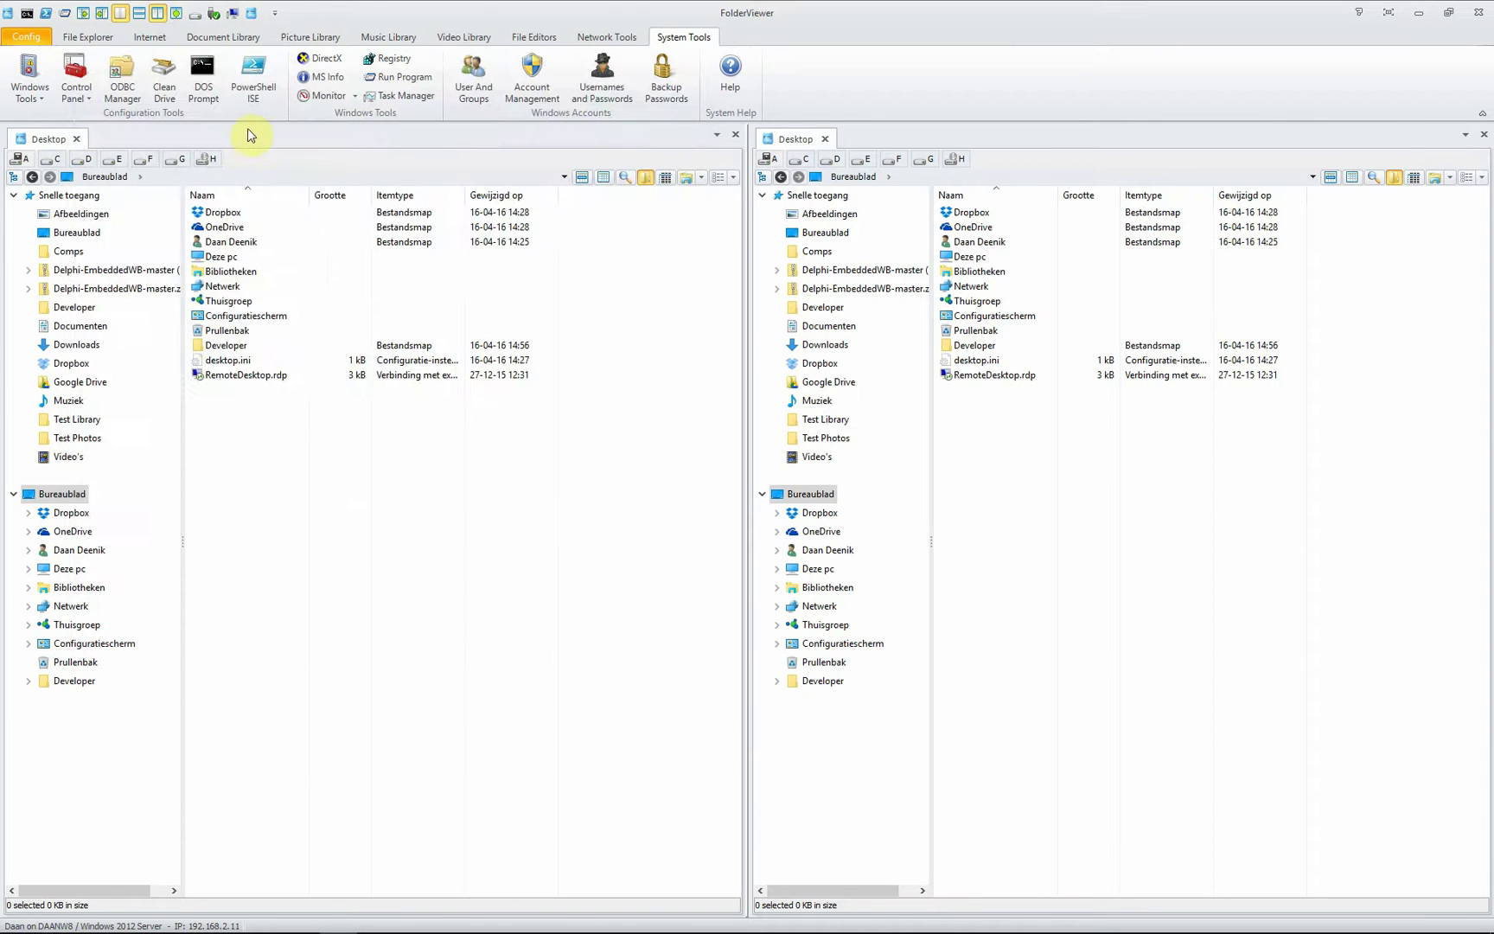
Launch Windows PowerShell ISE from the System Tools ribbon.
click(256, 73)
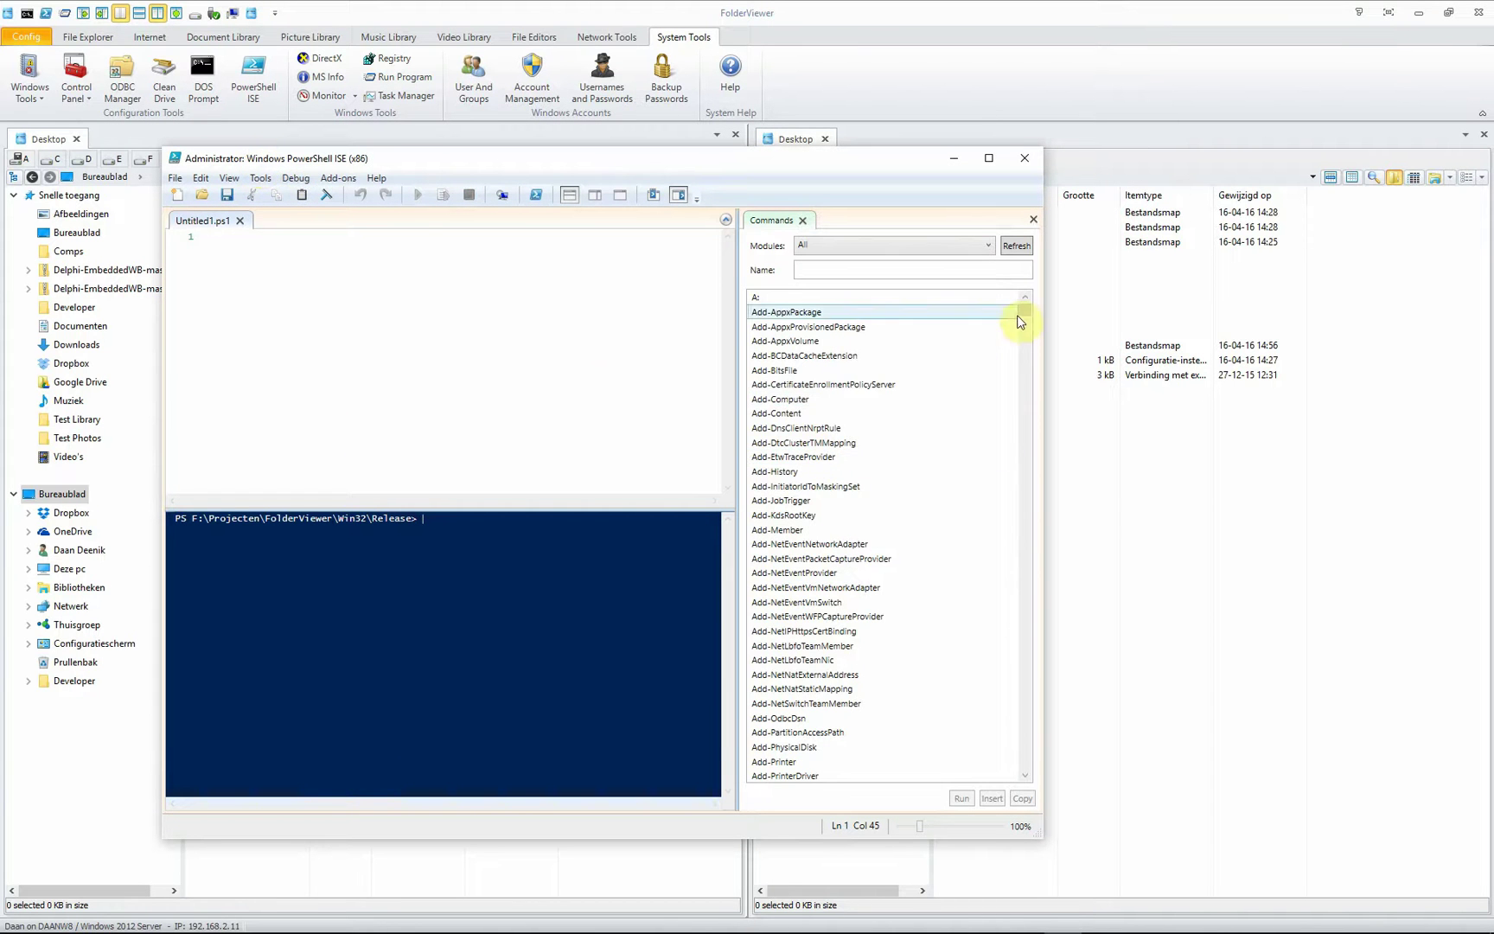
Show Get-IscsiSession's parameter details in the Commands pane, then close PowerShell ISE.
drag(1026, 313, 1025, 446)
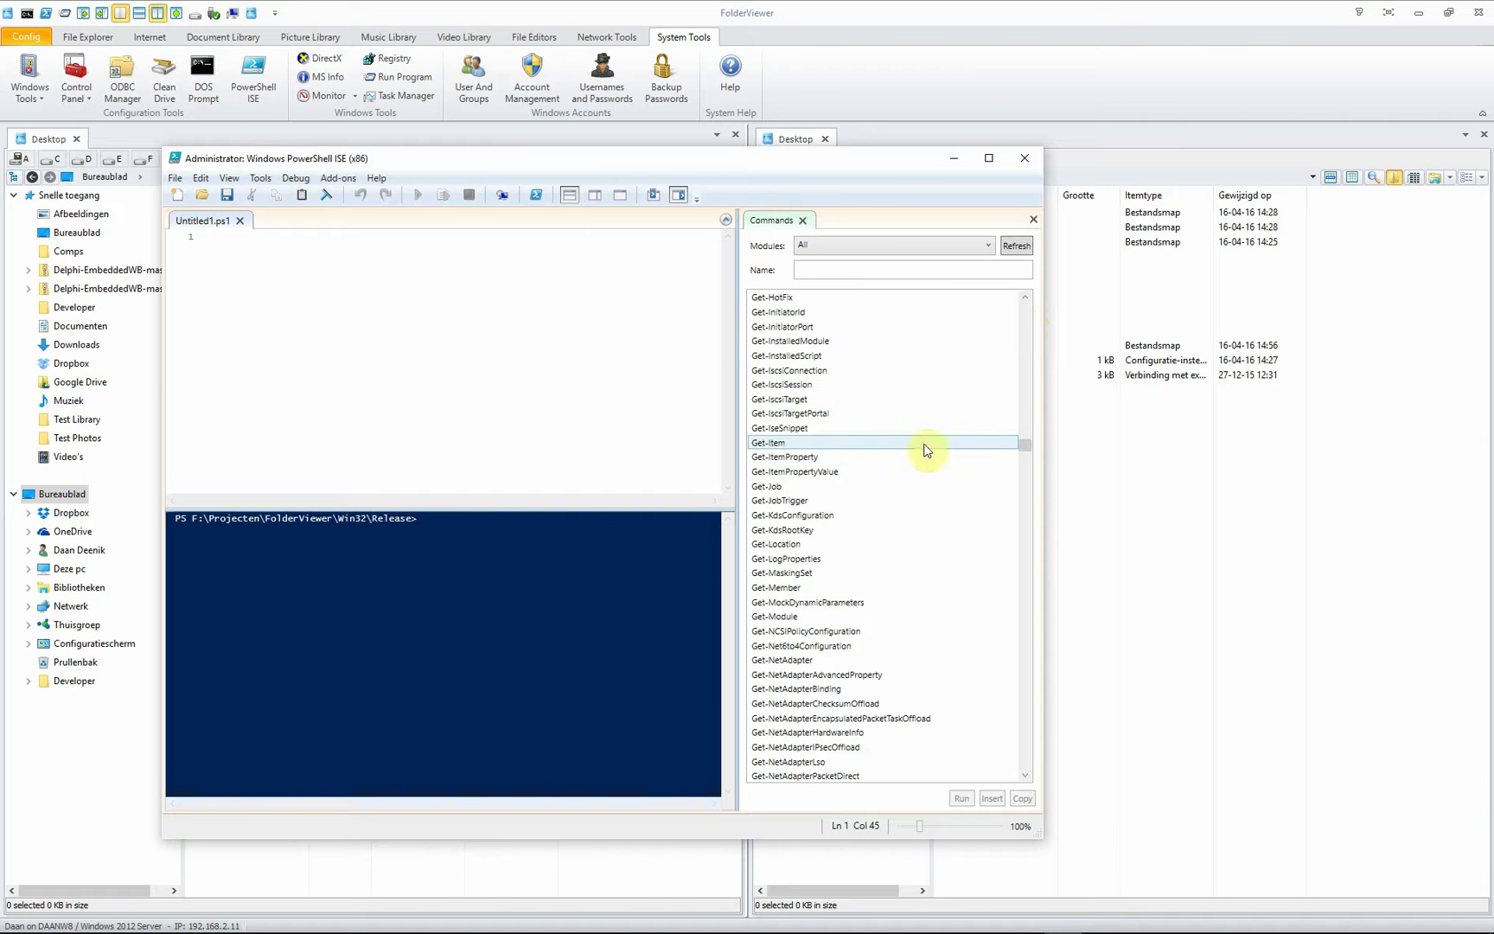
click(808, 418)
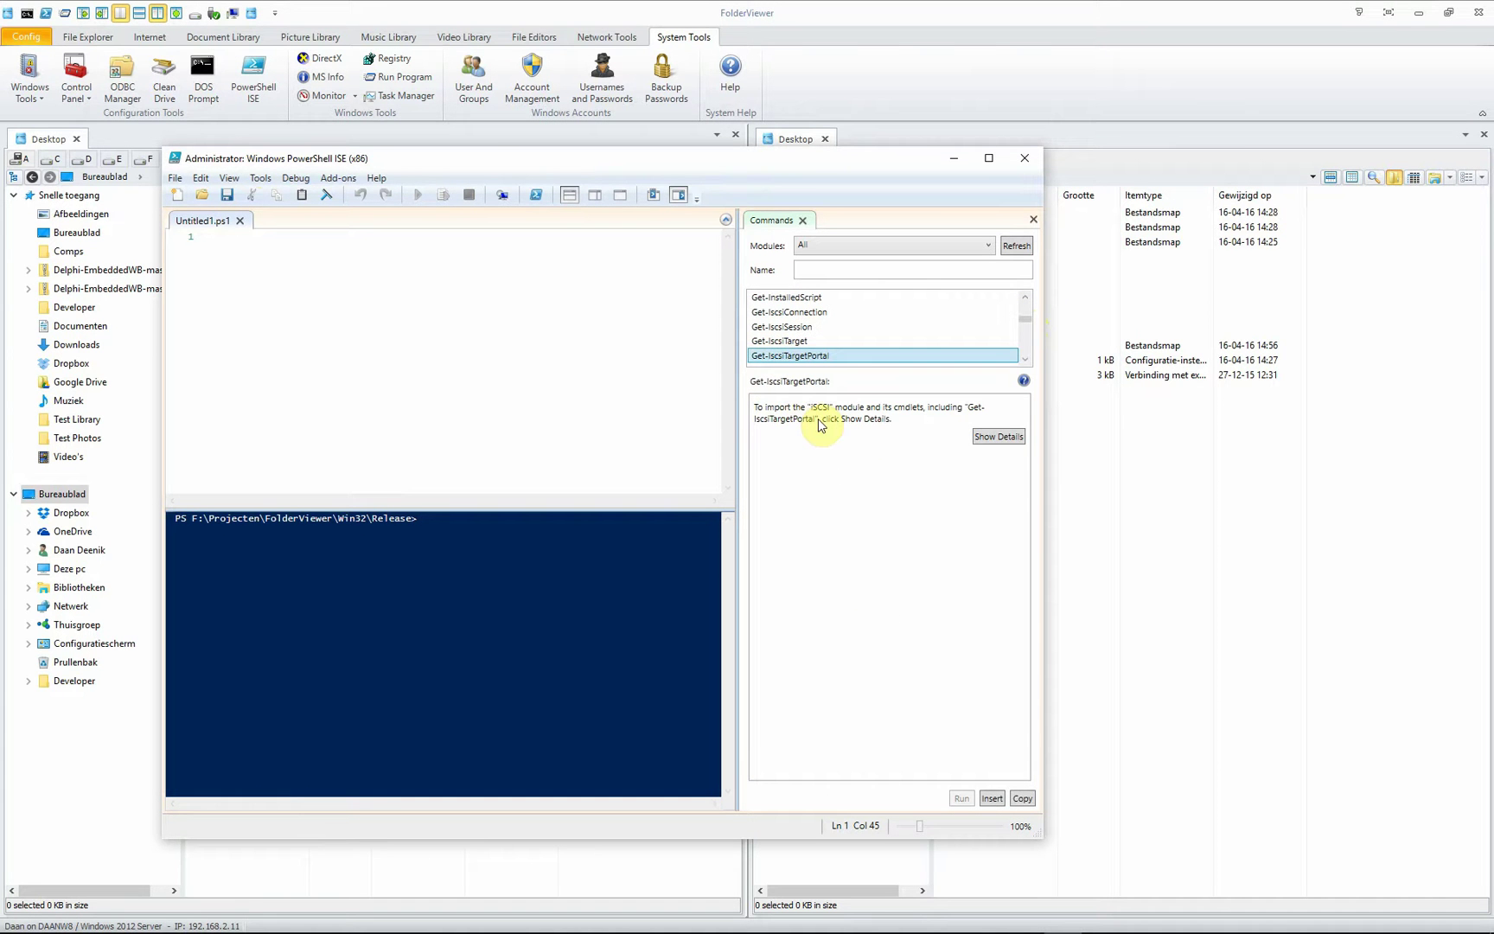
click(772, 329)
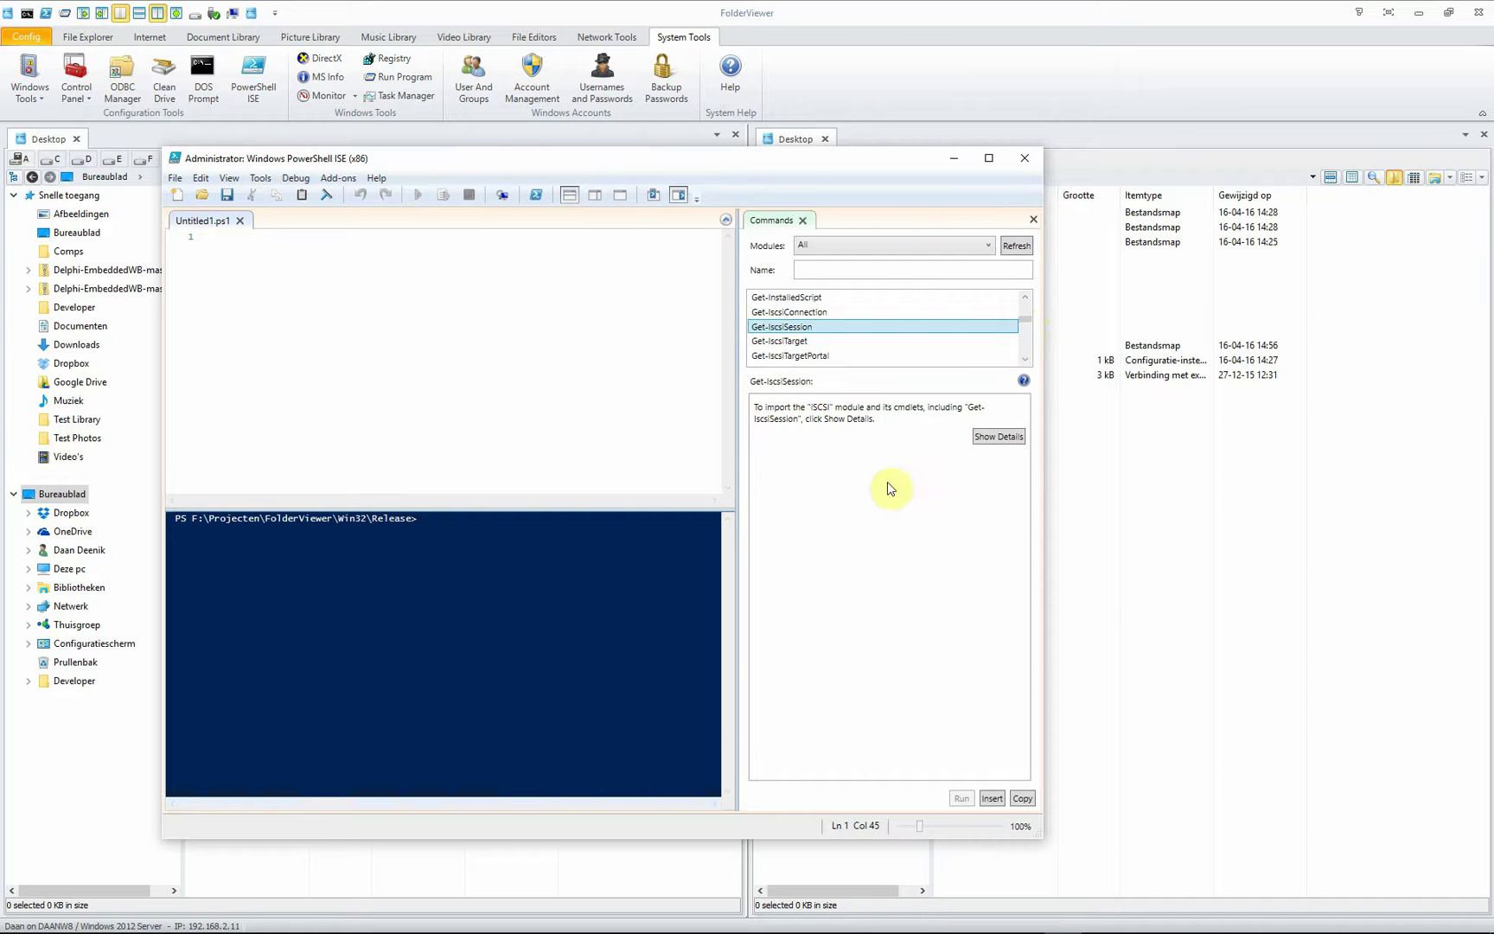
click(996, 435)
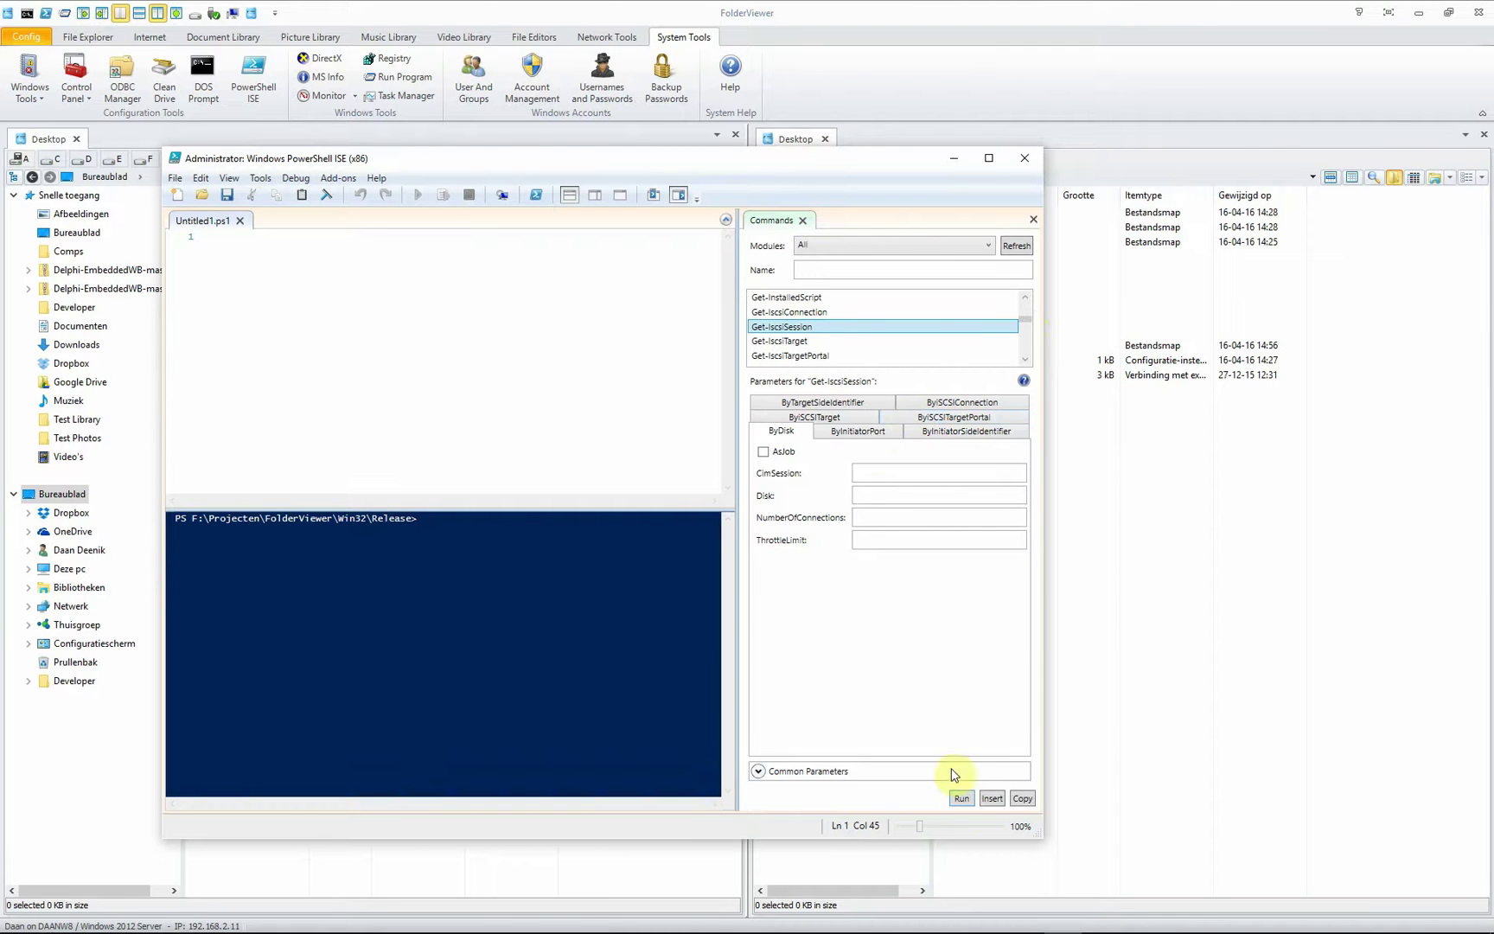
click(1024, 161)
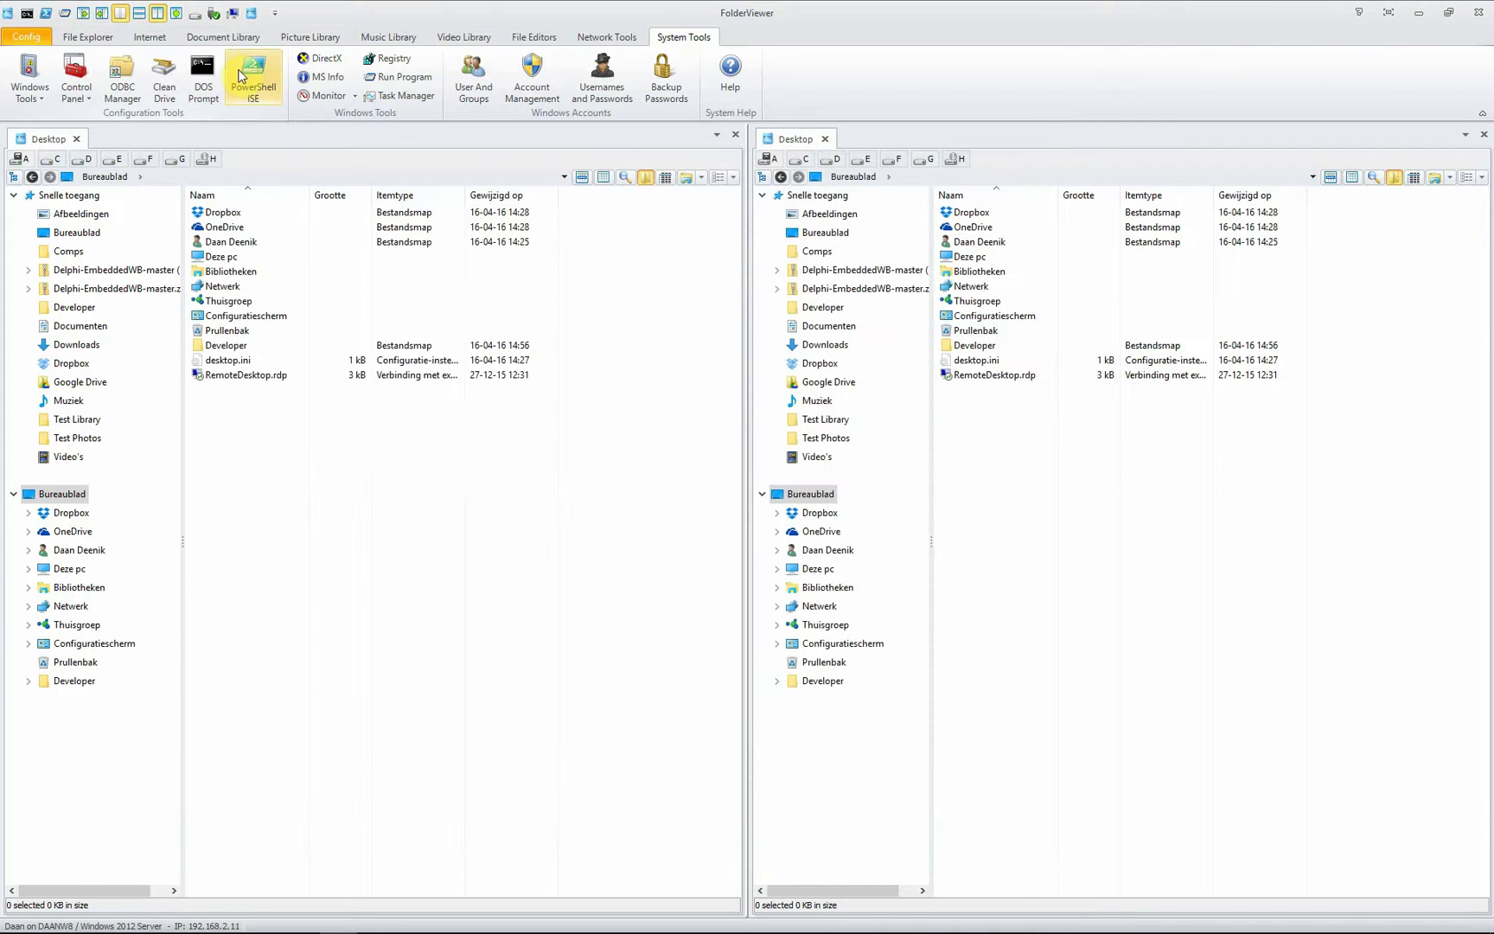
click(249, 97)
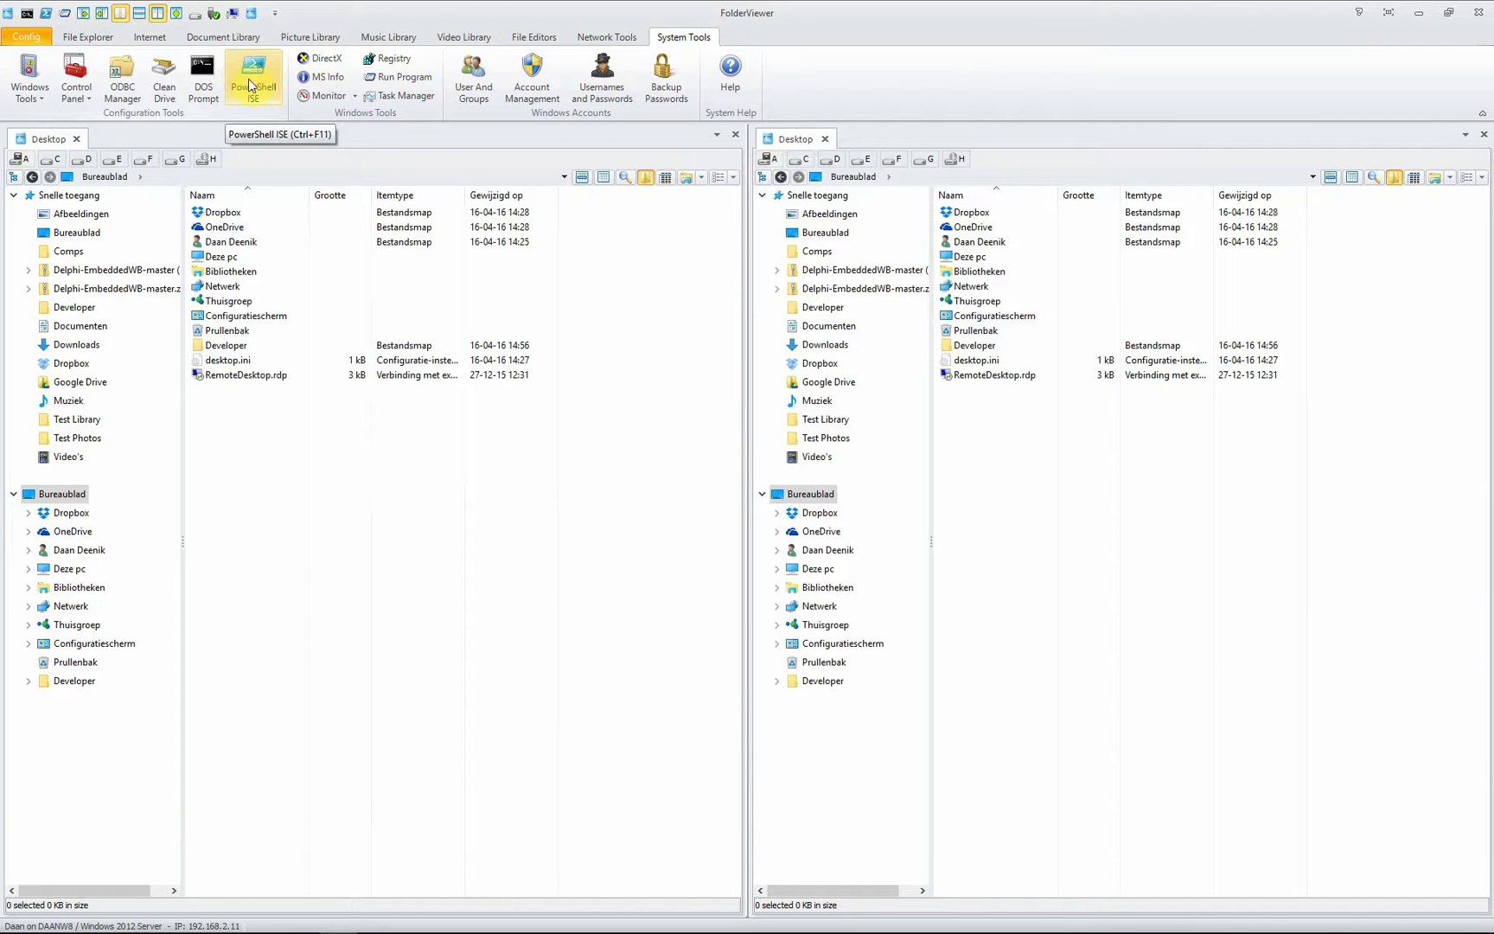
click(327, 60)
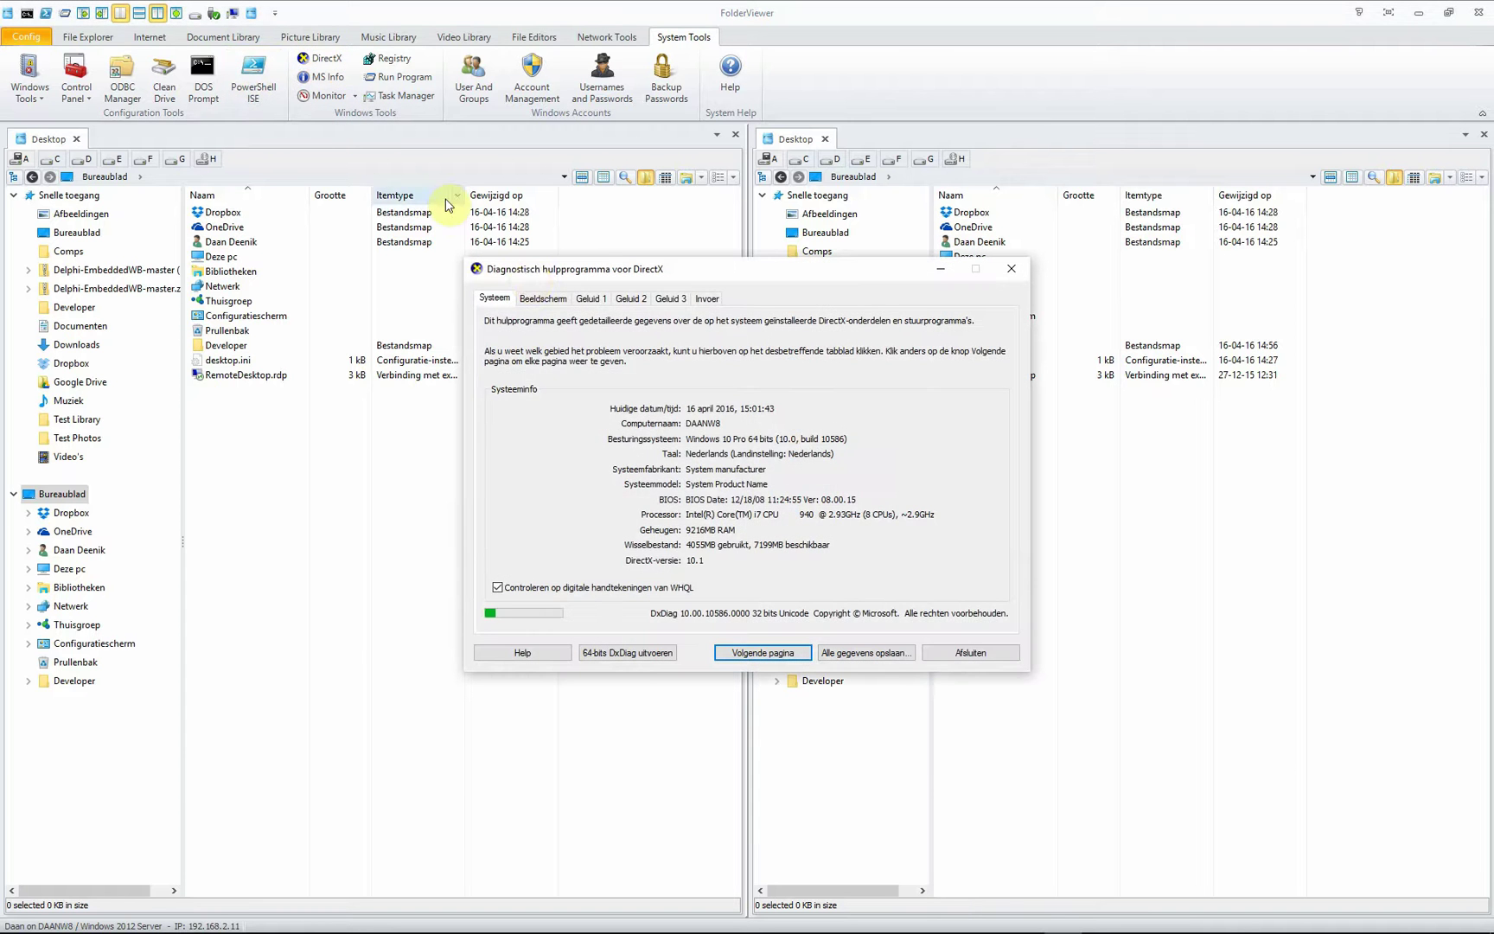
click(532, 295)
click(588, 298)
click(629, 298)
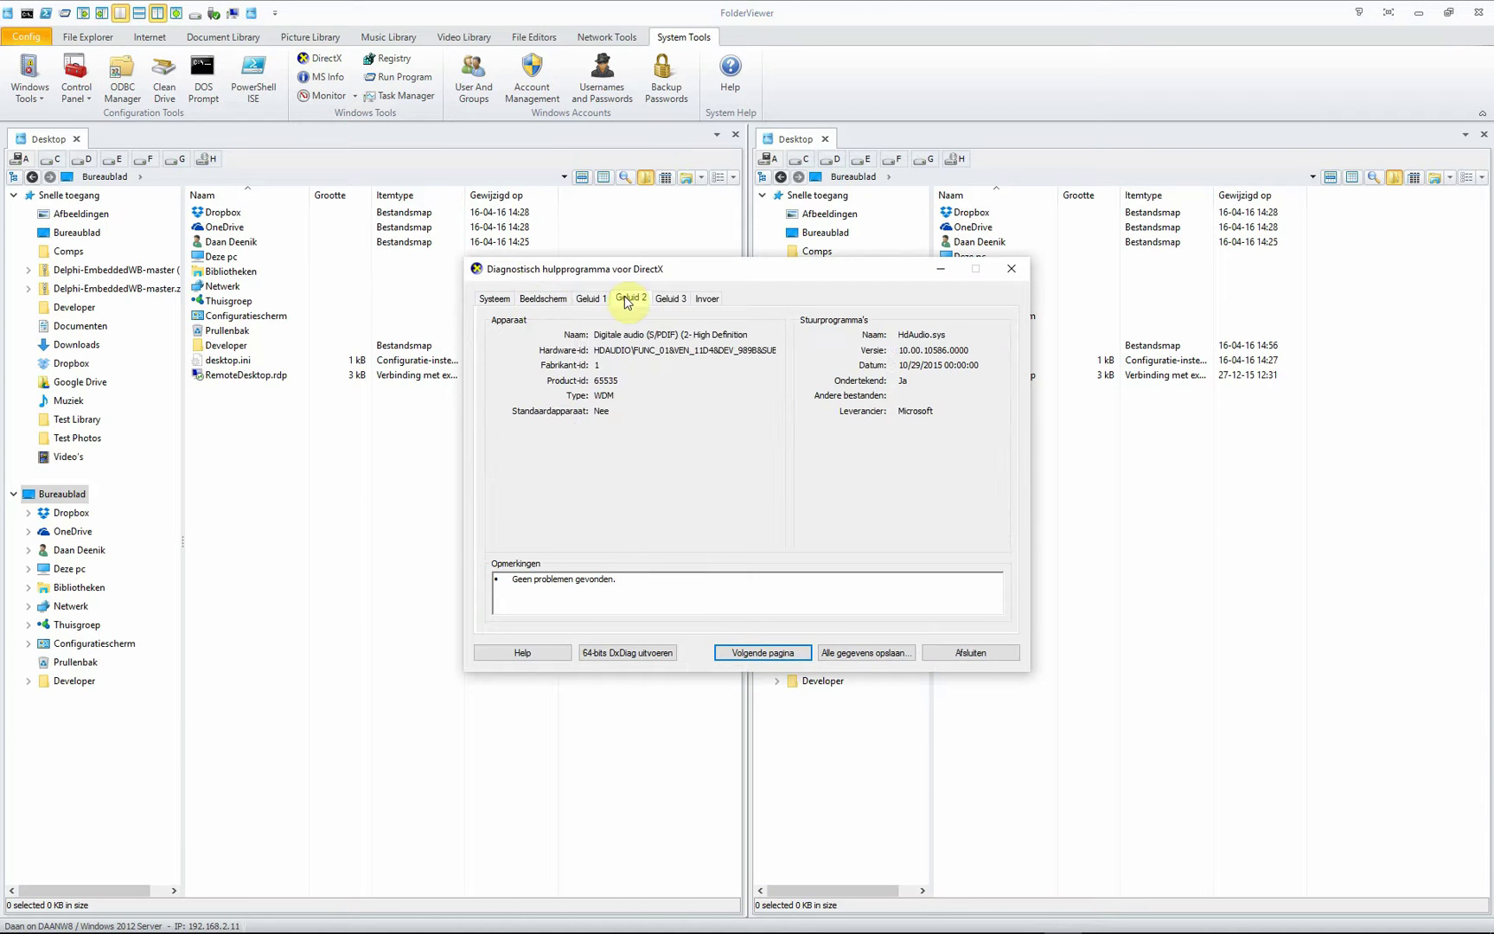
click(669, 300)
click(707, 298)
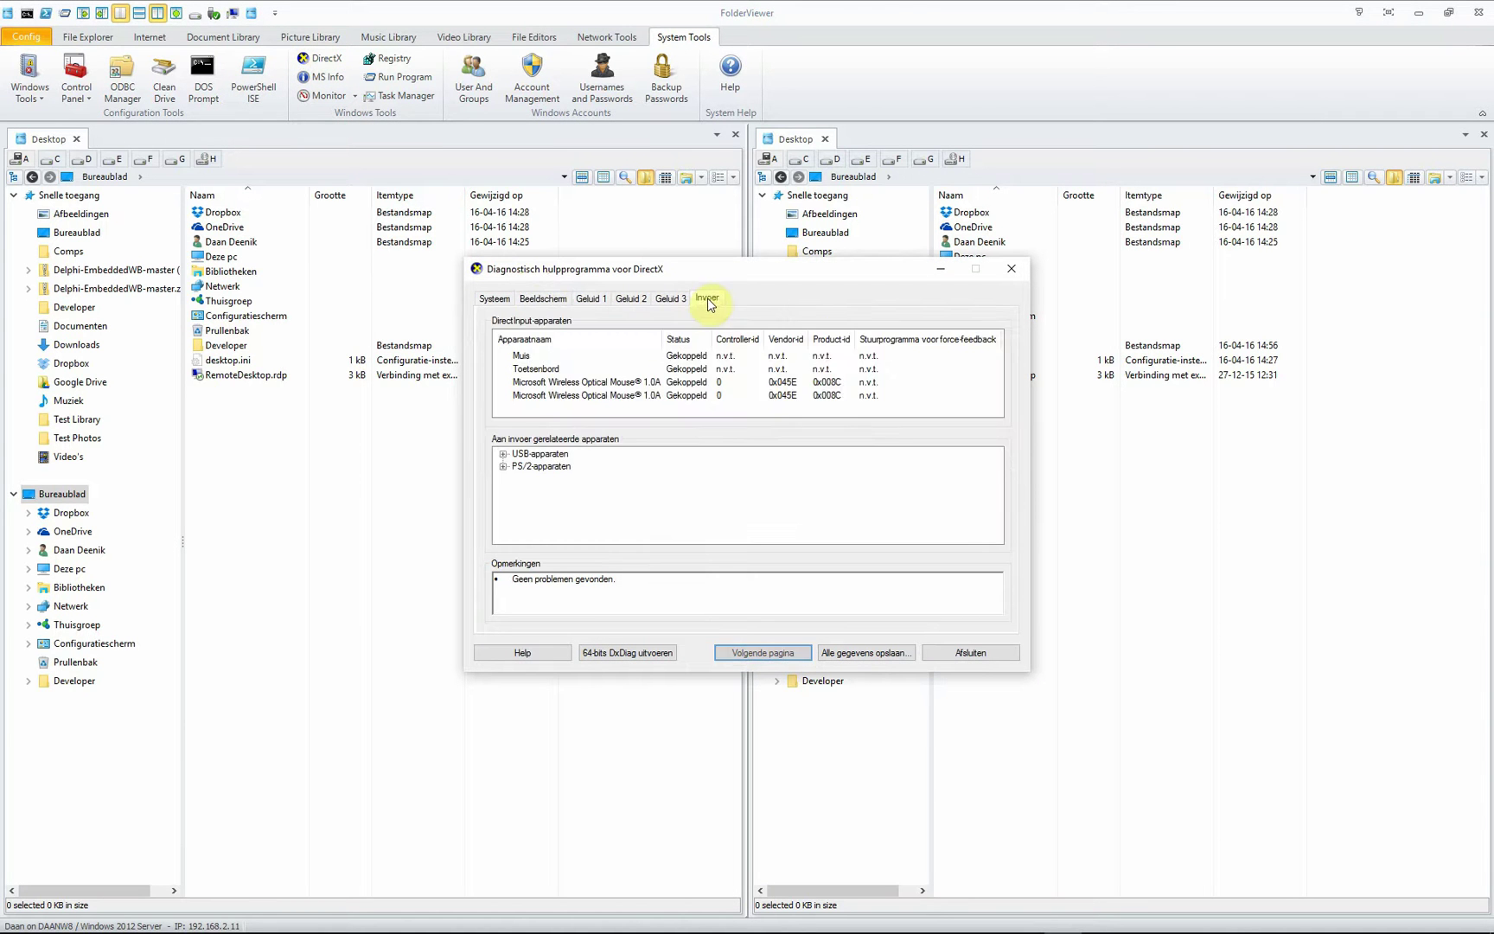
Close DirectX diagnostics, open System Information and expand Hardwarebronnen, Onderdelen and Softwareomgeving.
click(1008, 273)
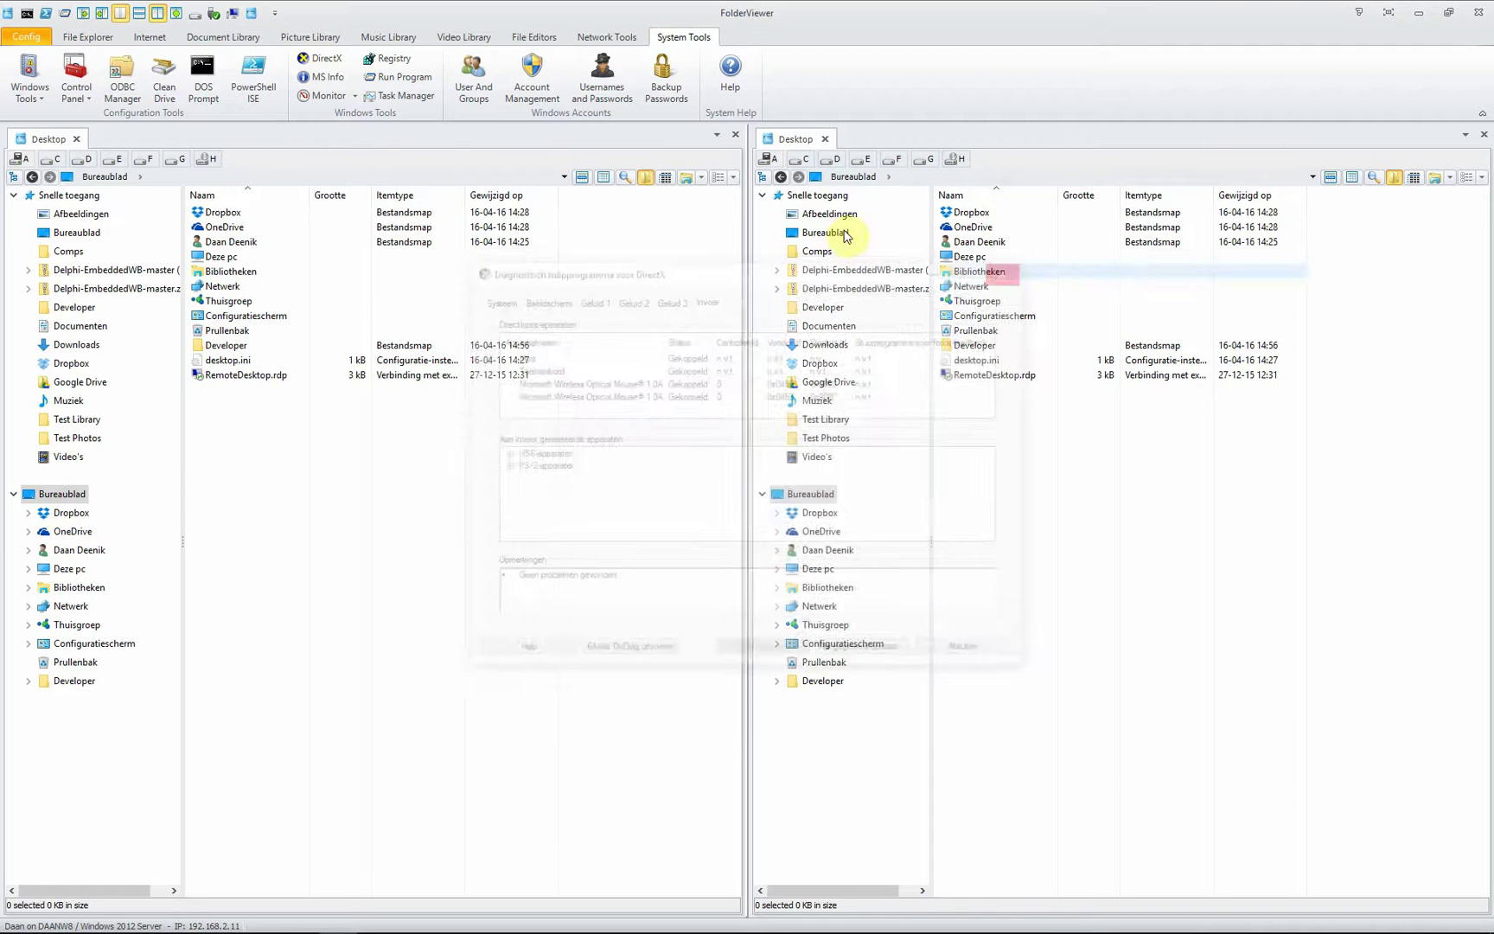
click(338, 78)
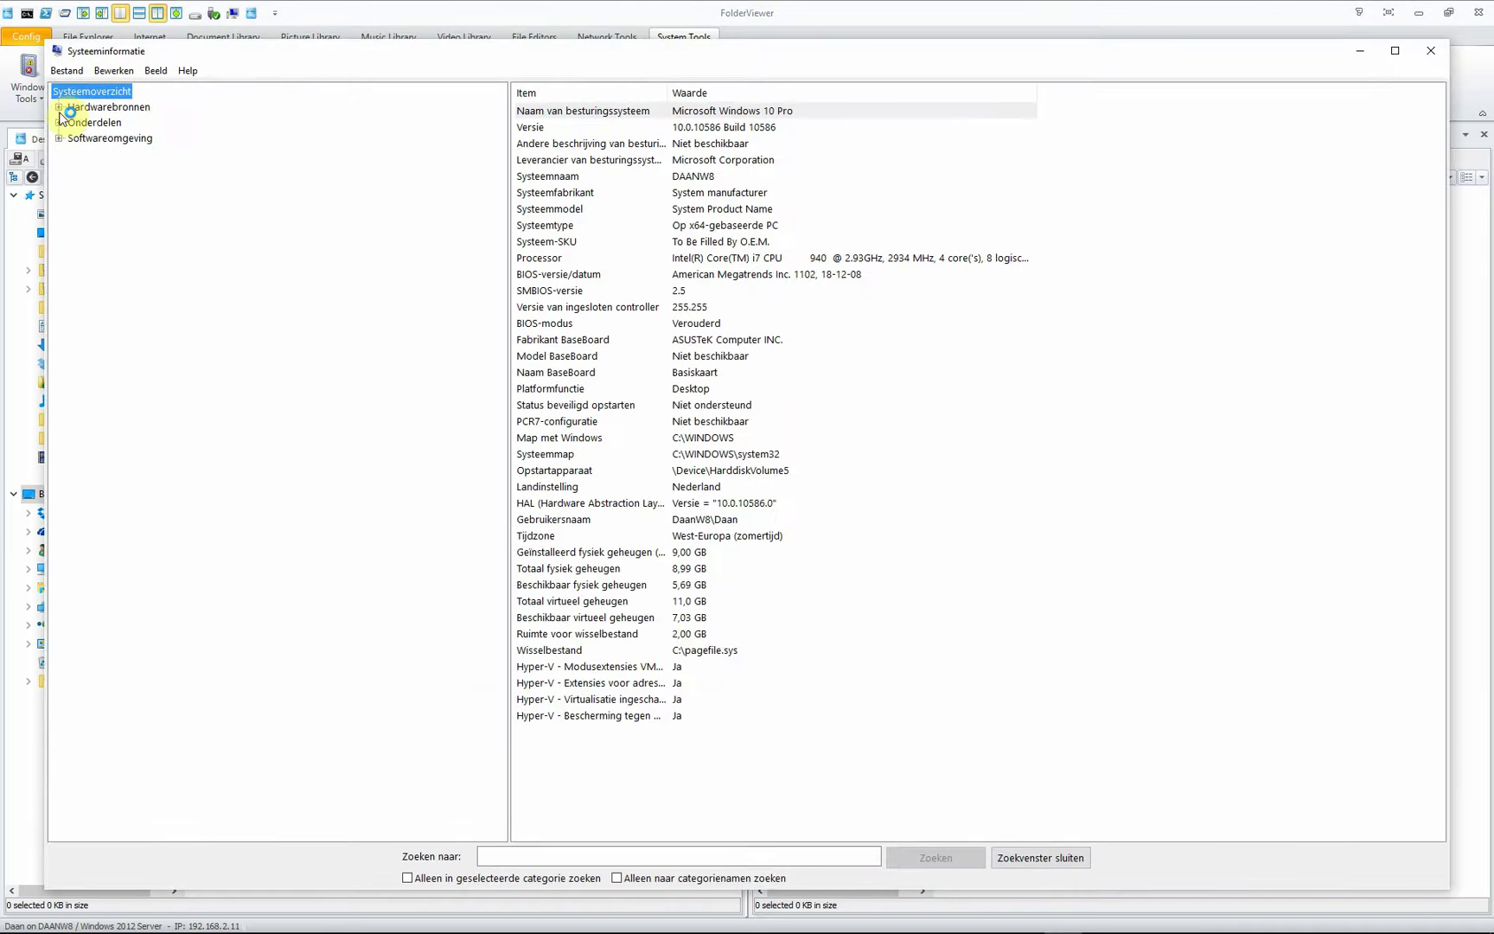
click(59, 108)
click(59, 217)
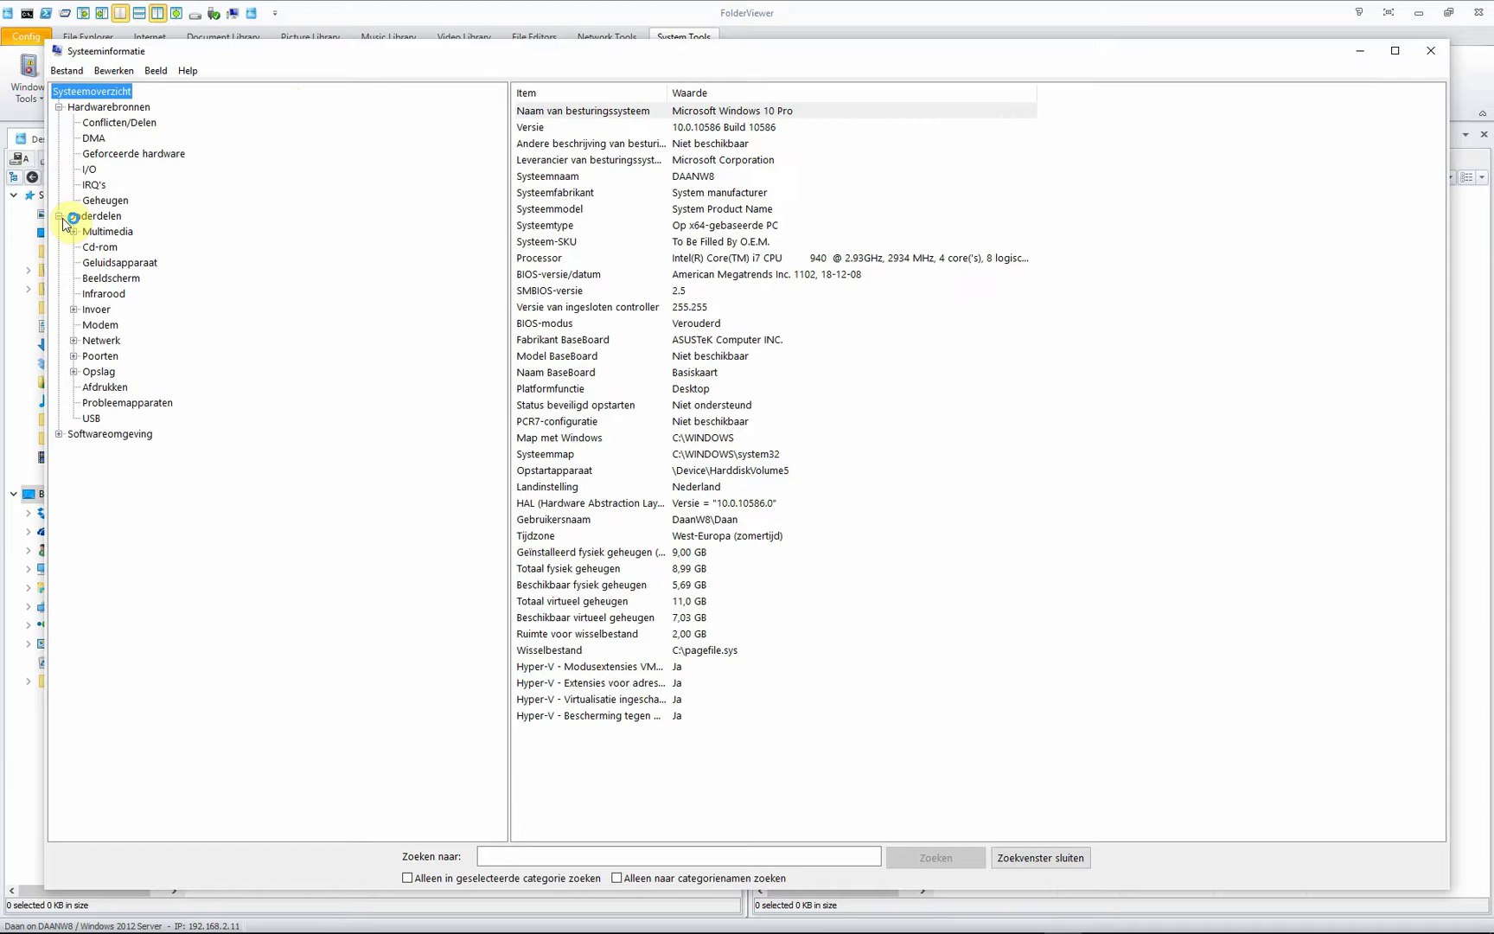
click(60, 435)
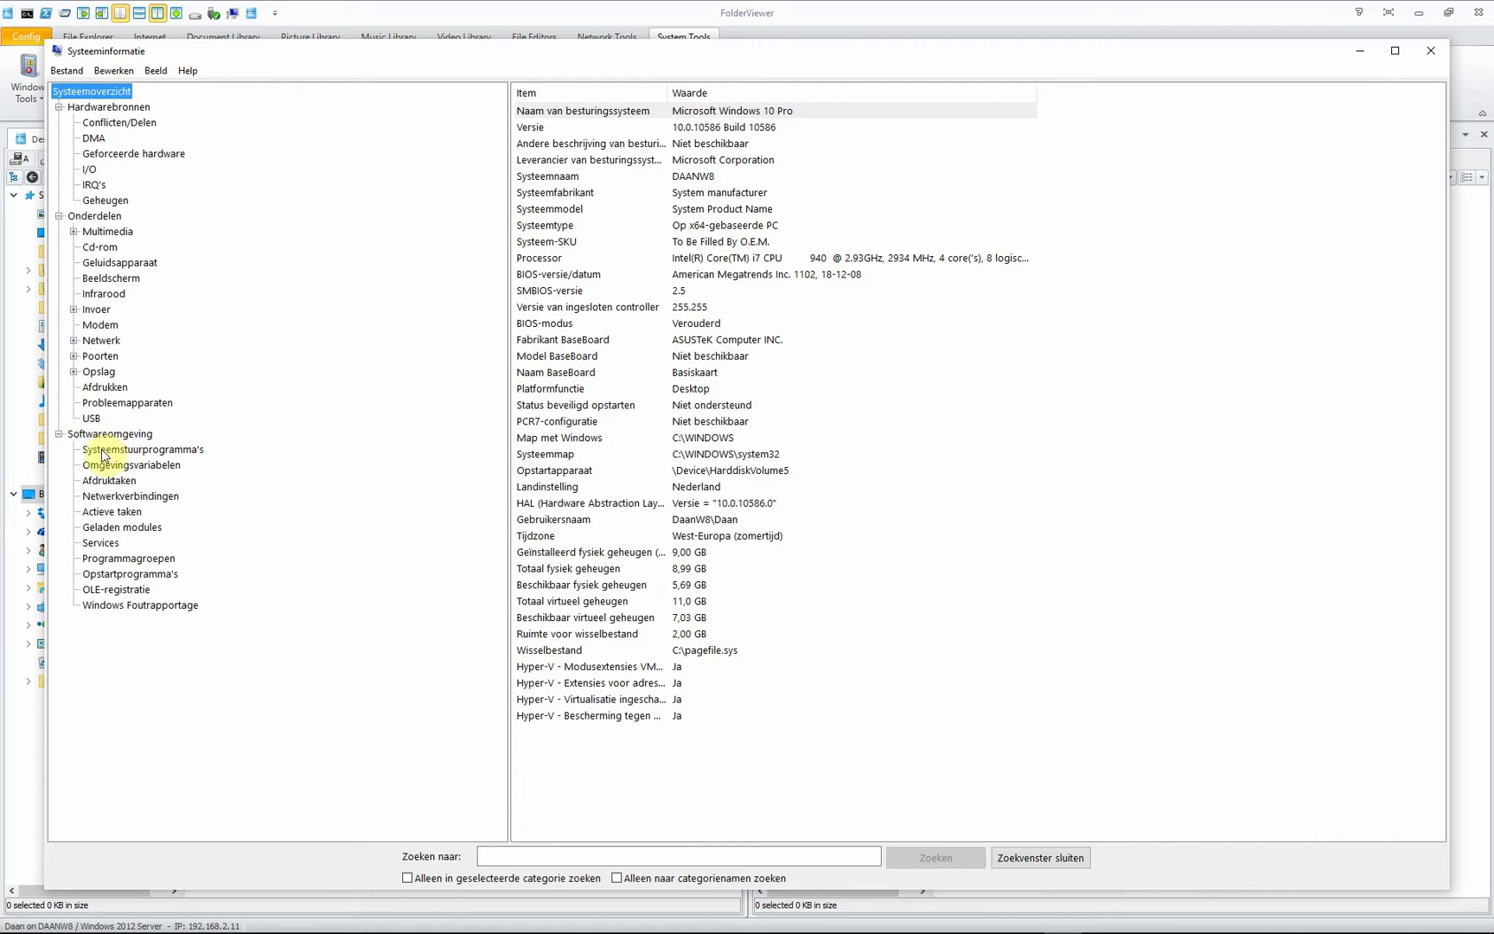
double_click(58, 51)
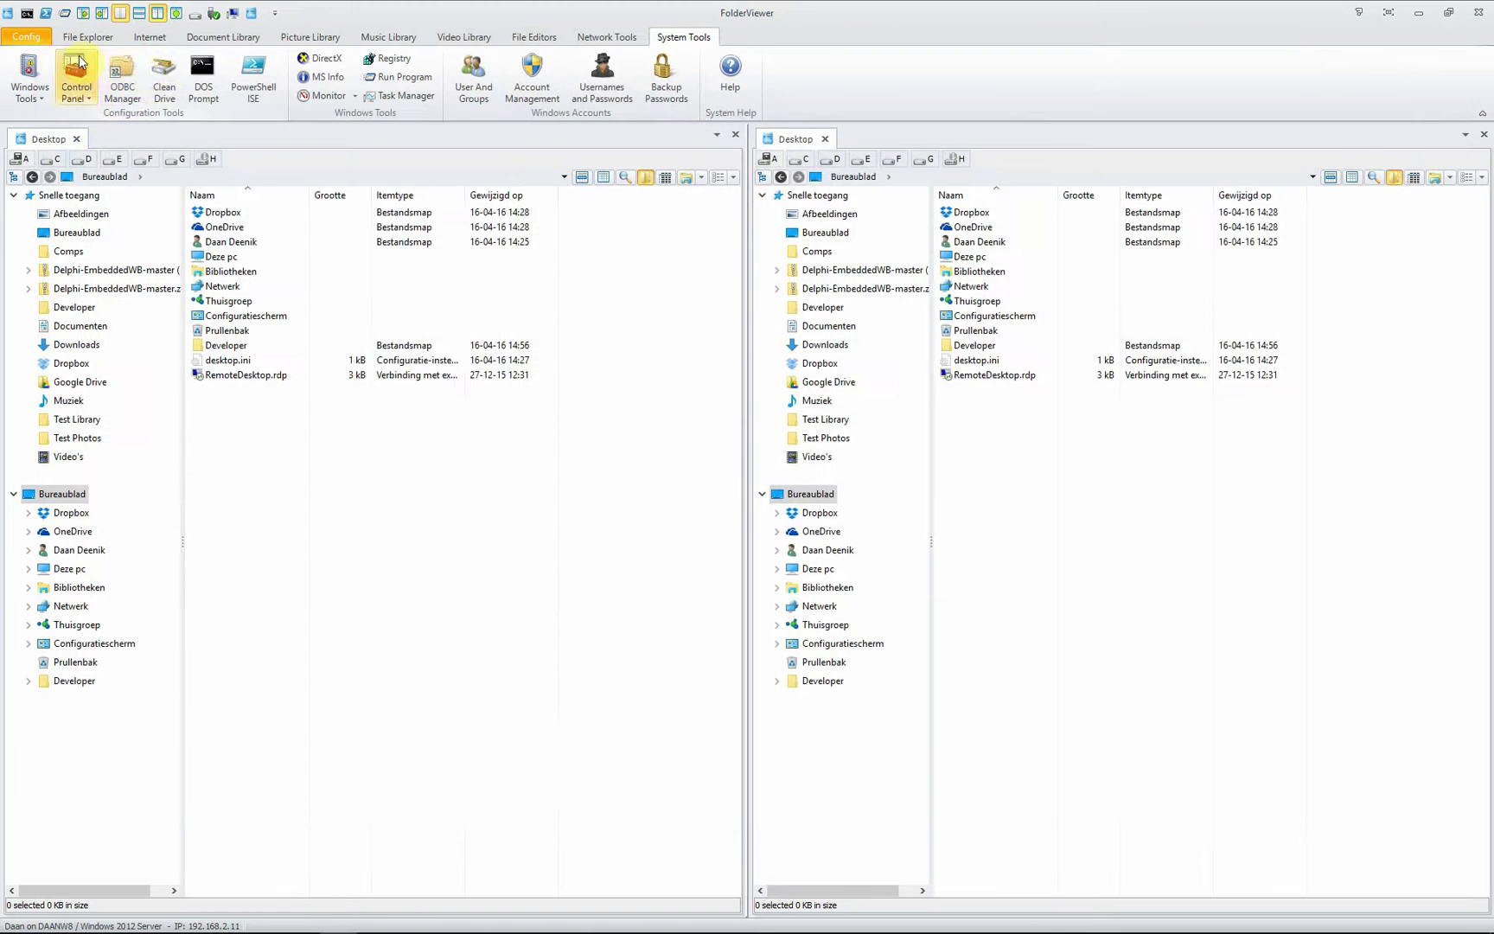
click(401, 78)
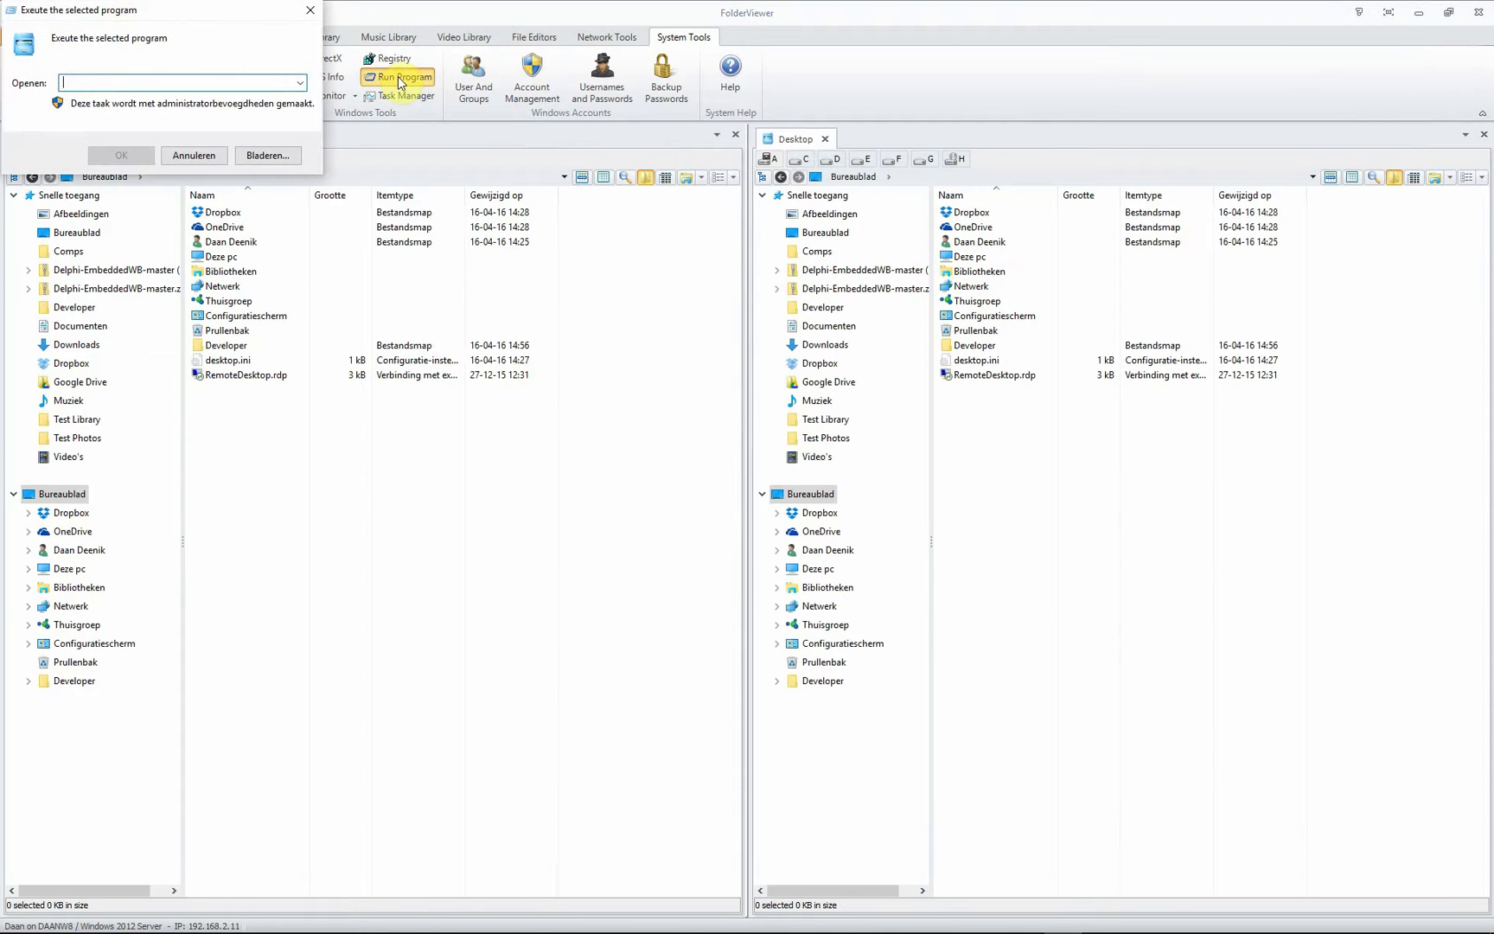
click(311, 11)
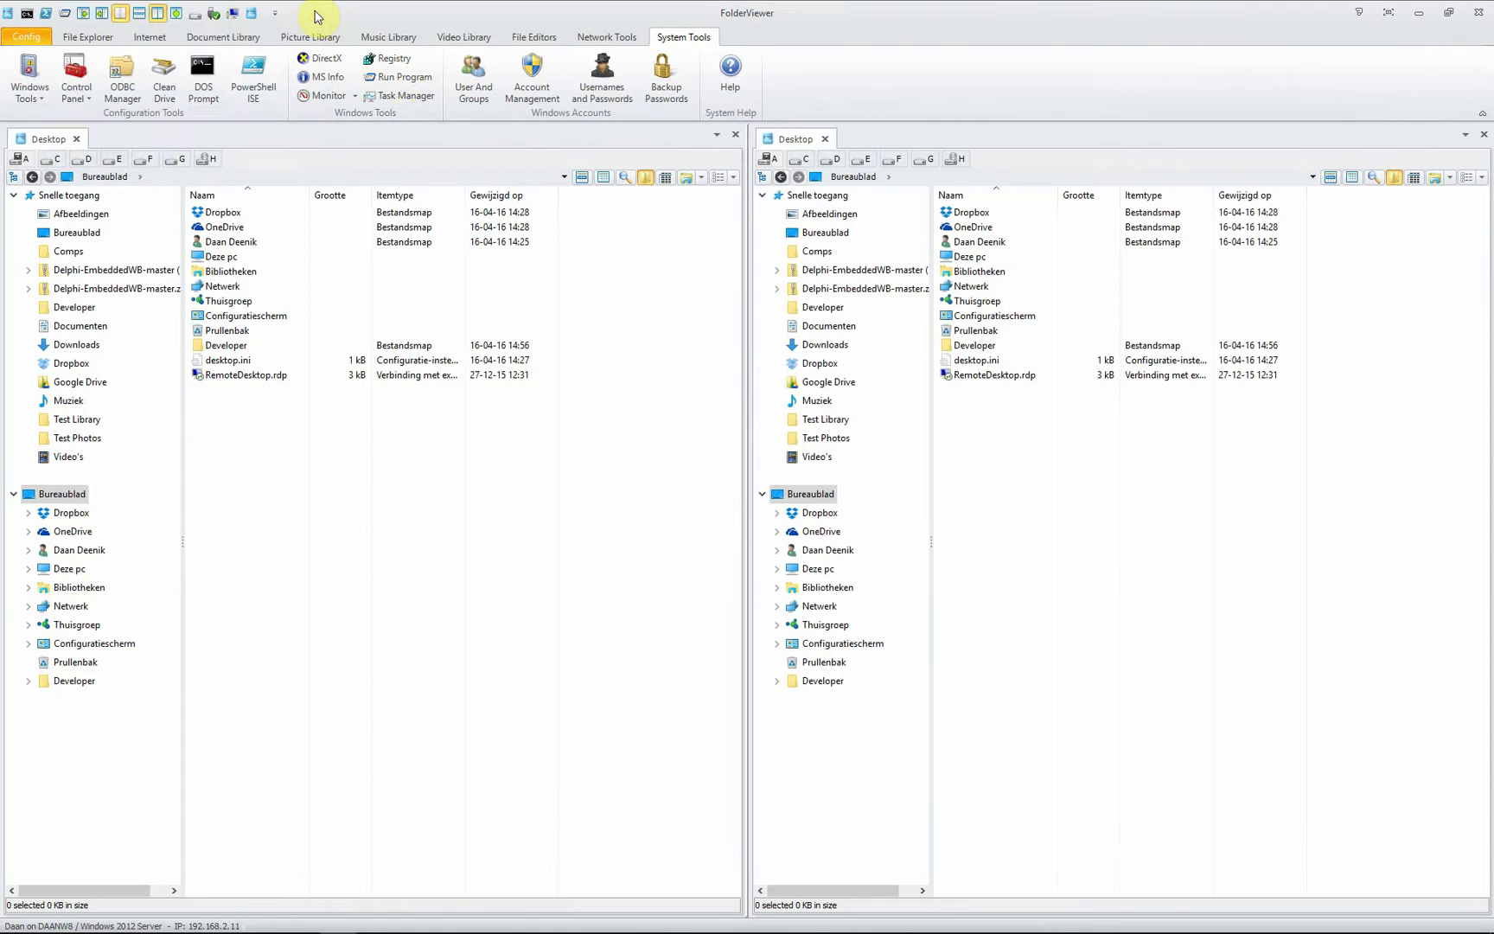
click(64, 15)
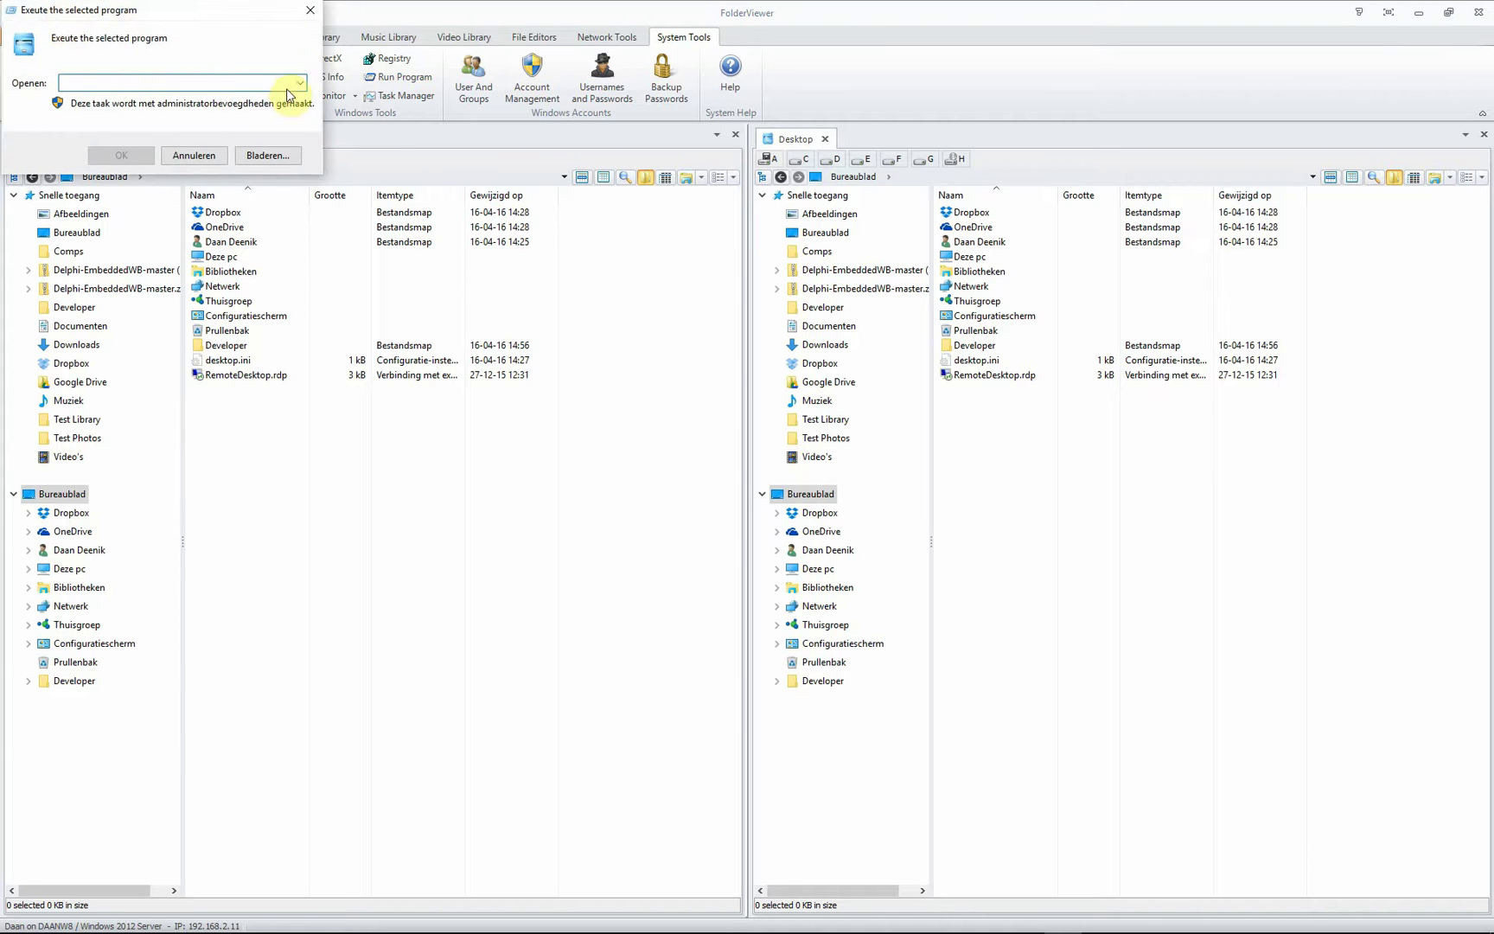
click(311, 11)
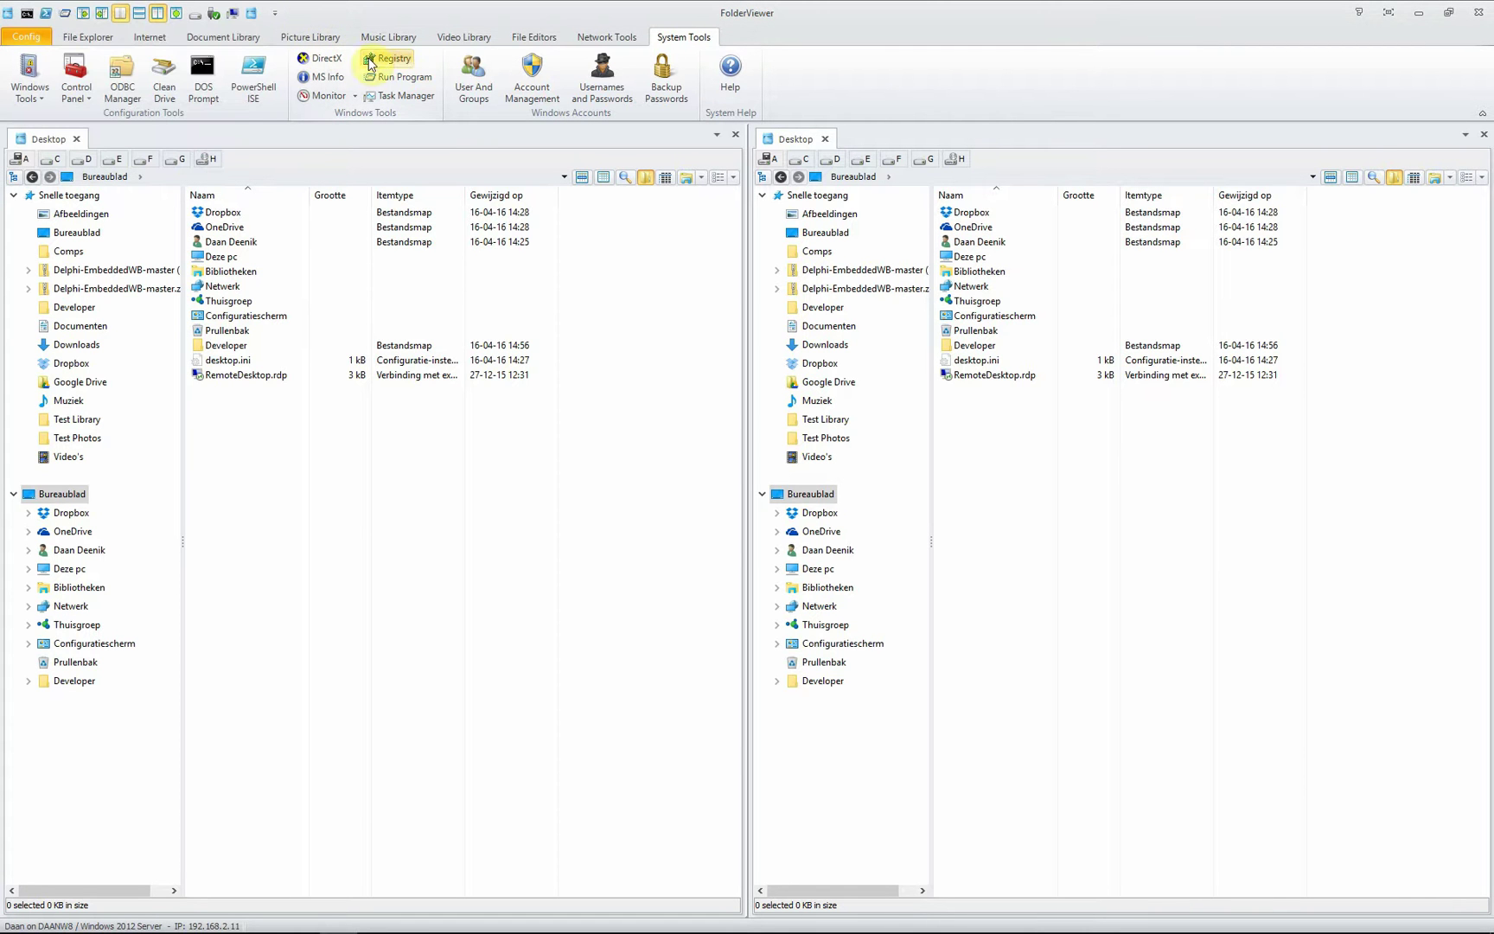
click(347, 104)
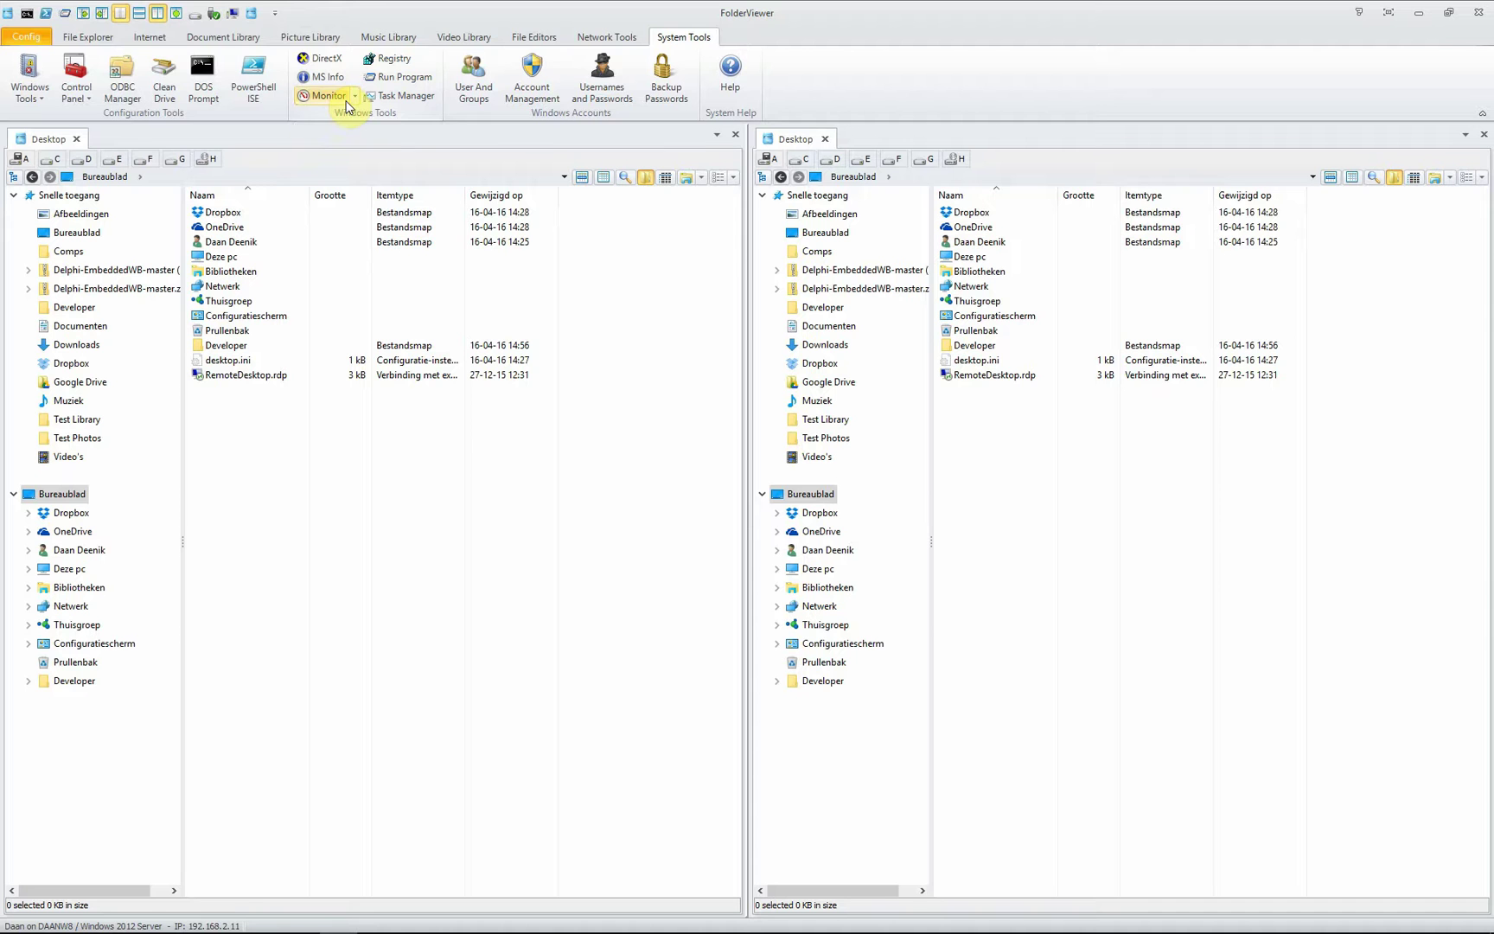
click(354, 97)
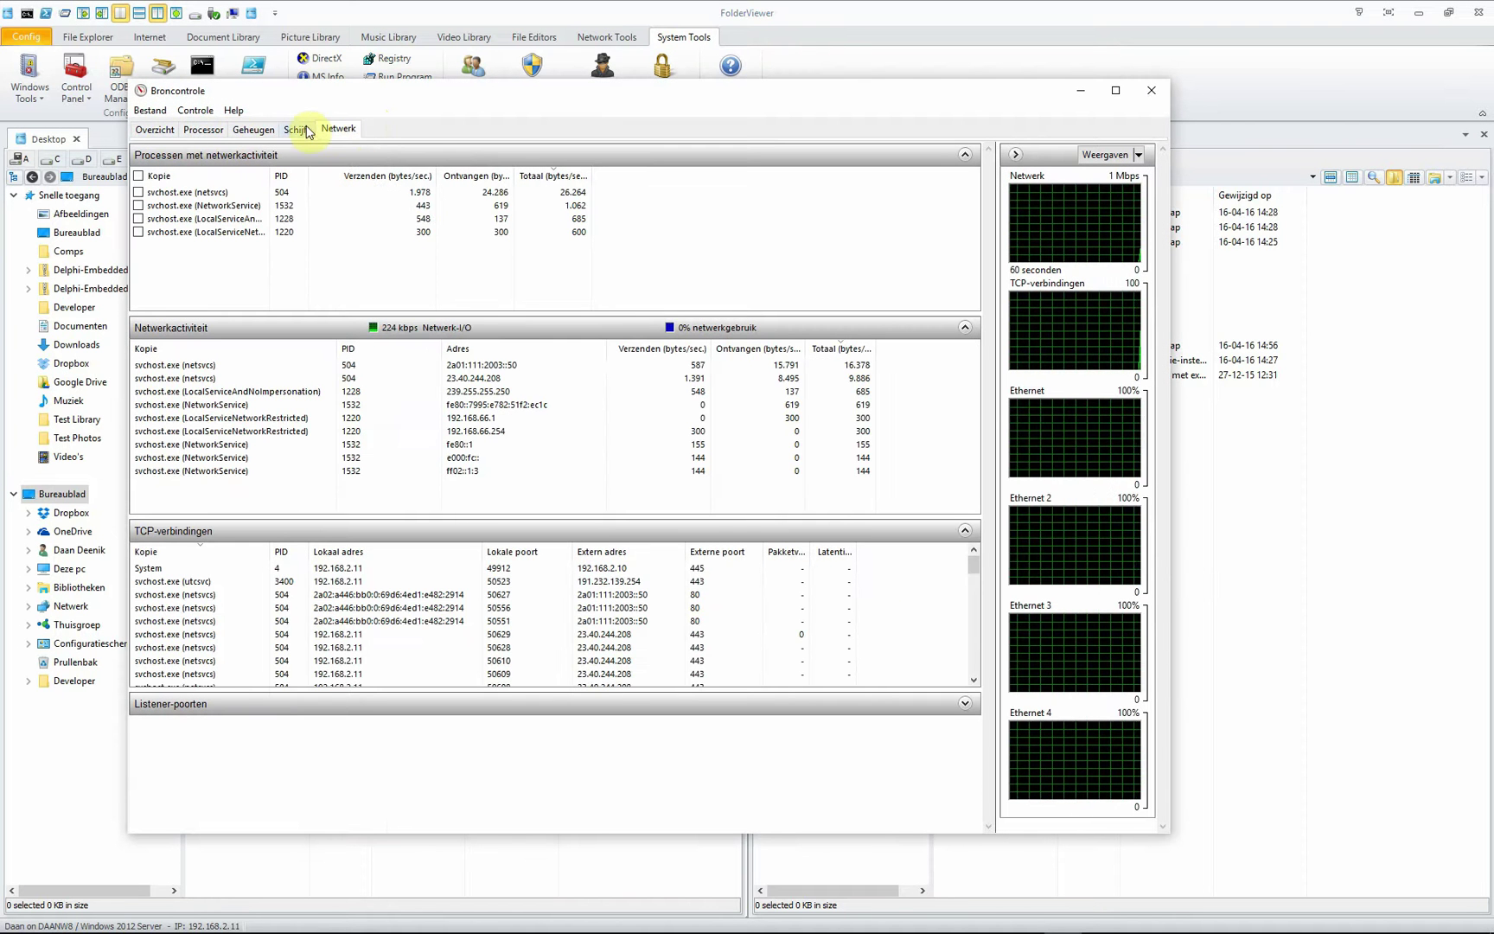
click(295, 130)
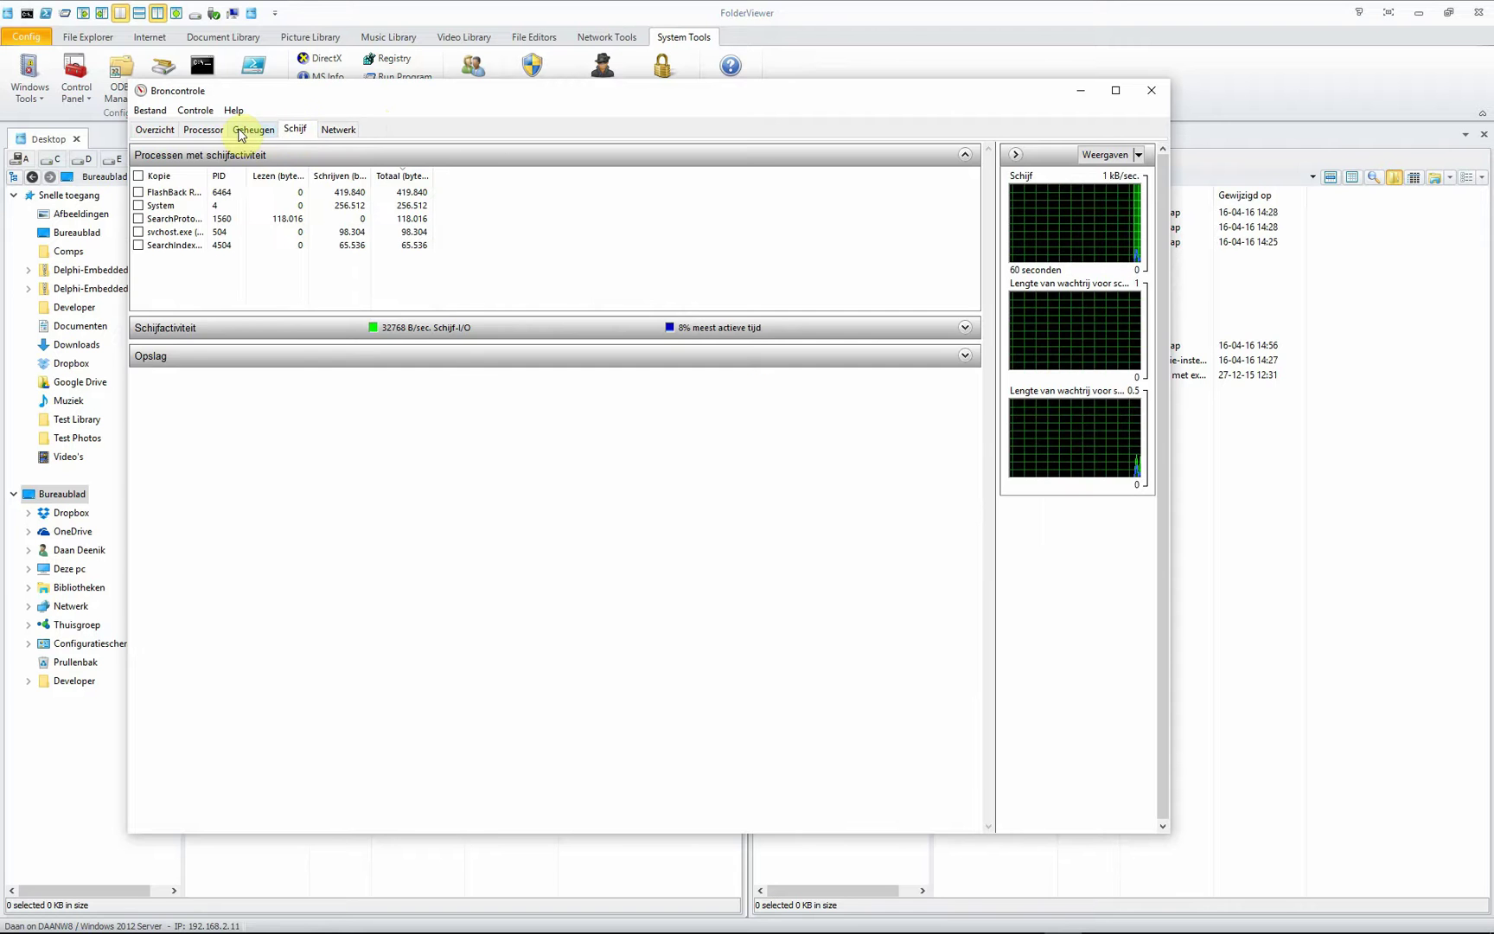
click(242, 131)
click(202, 131)
click(164, 132)
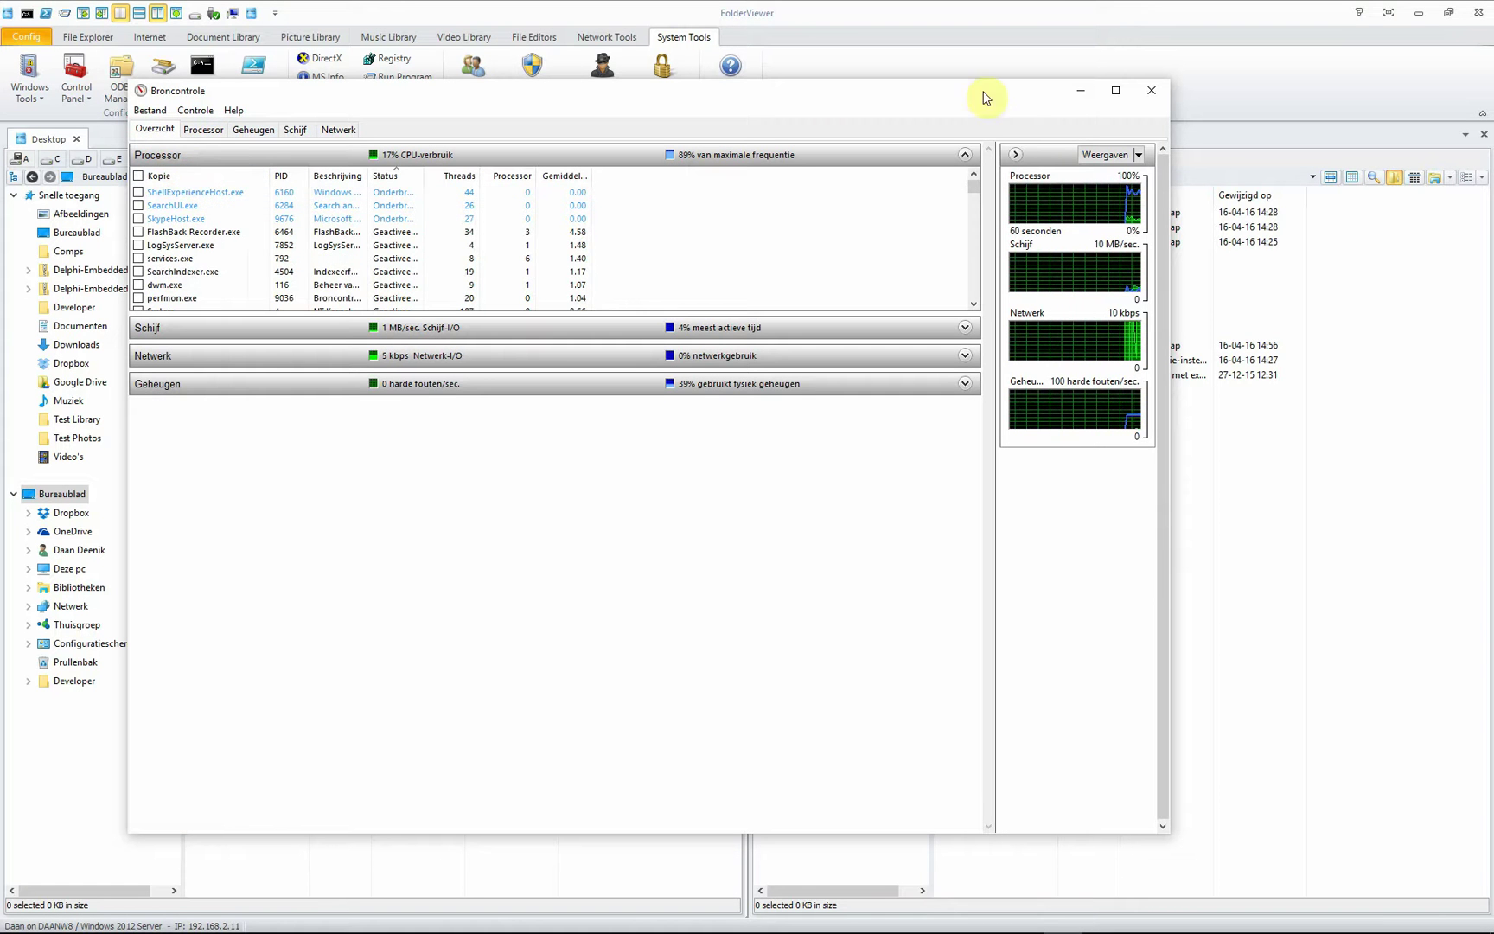
click(1150, 93)
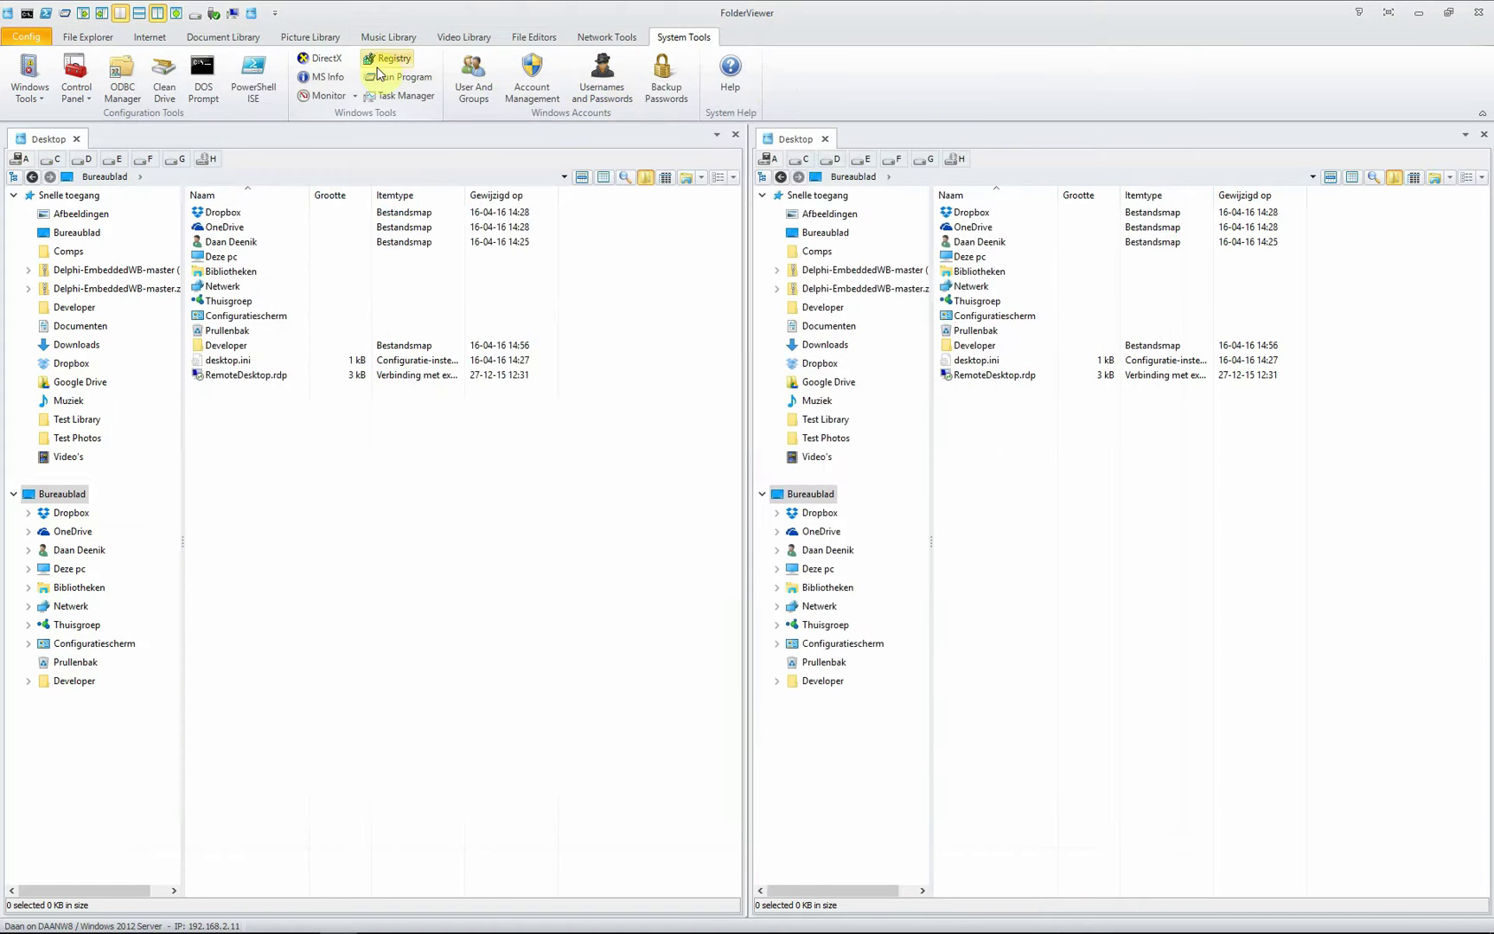
click(398, 95)
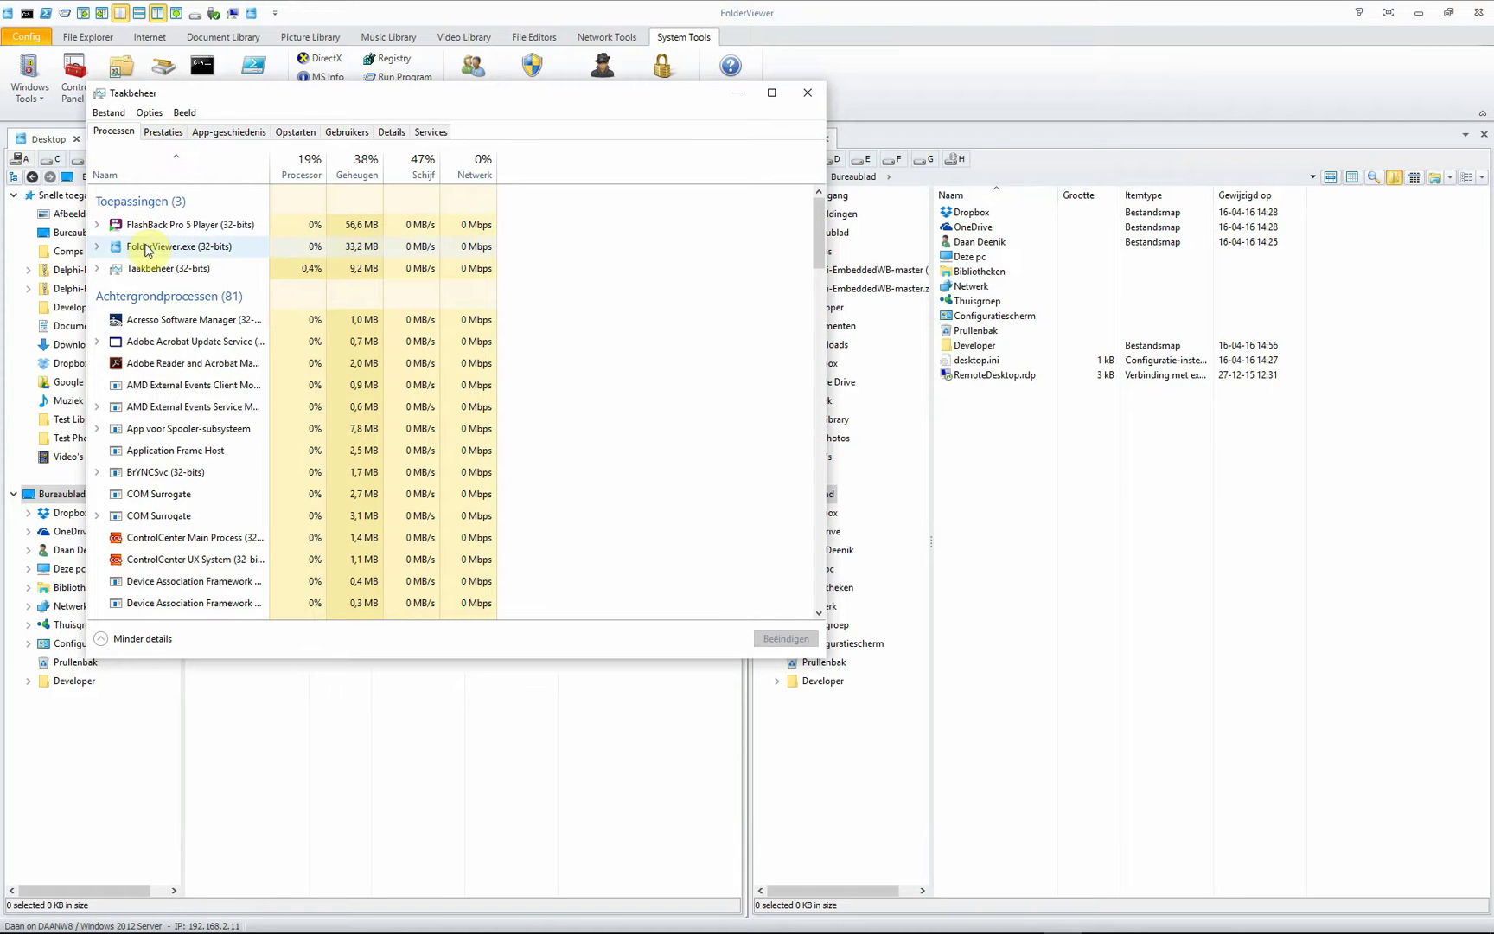
click(183, 134)
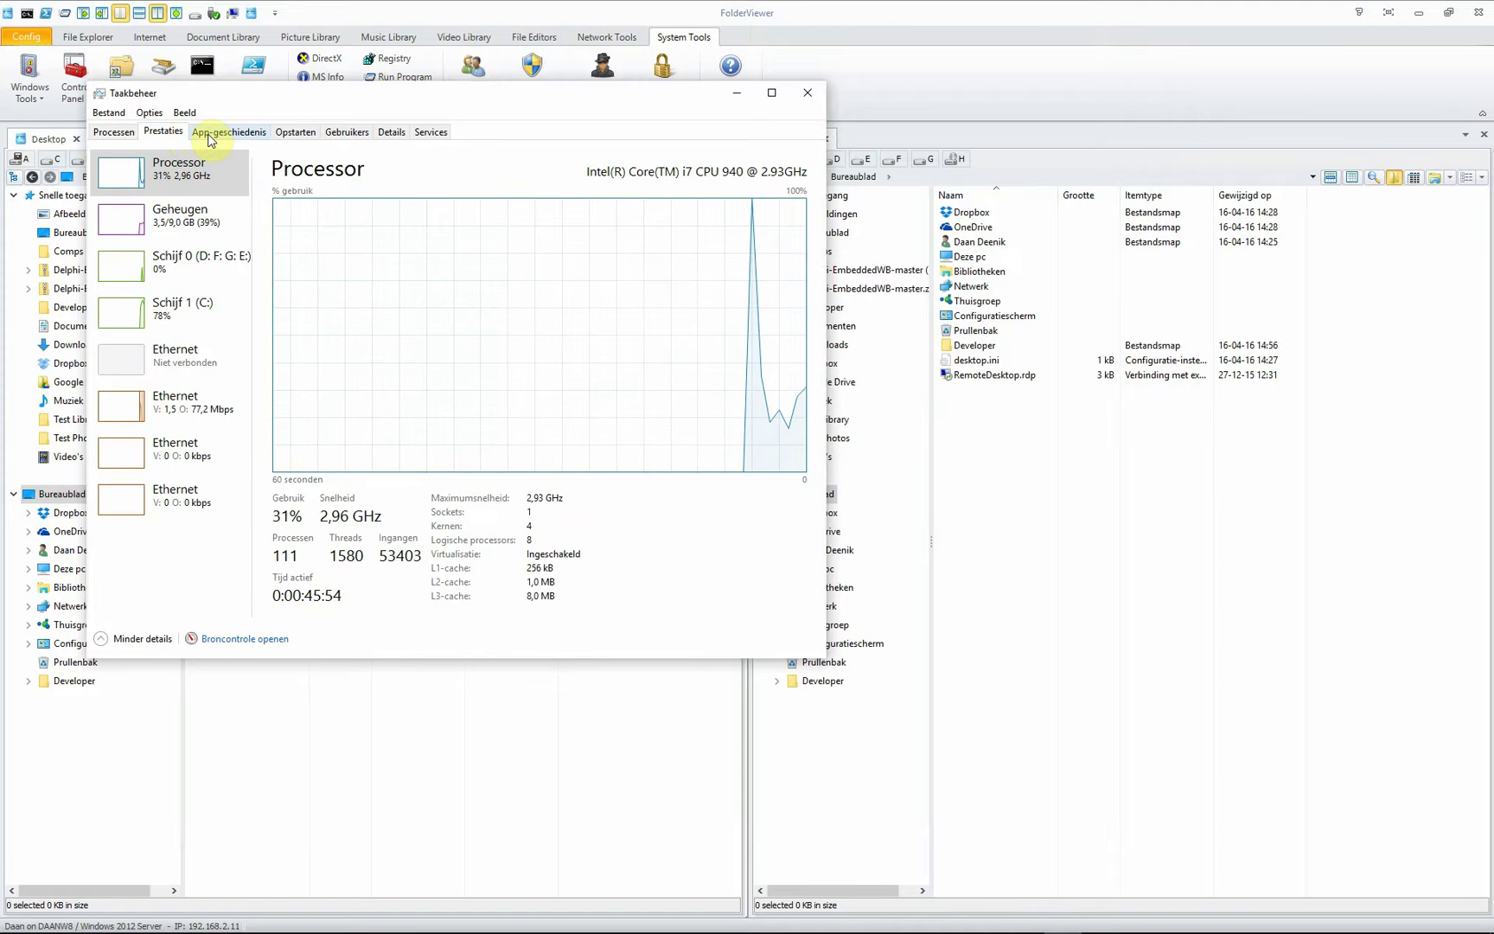
click(211, 136)
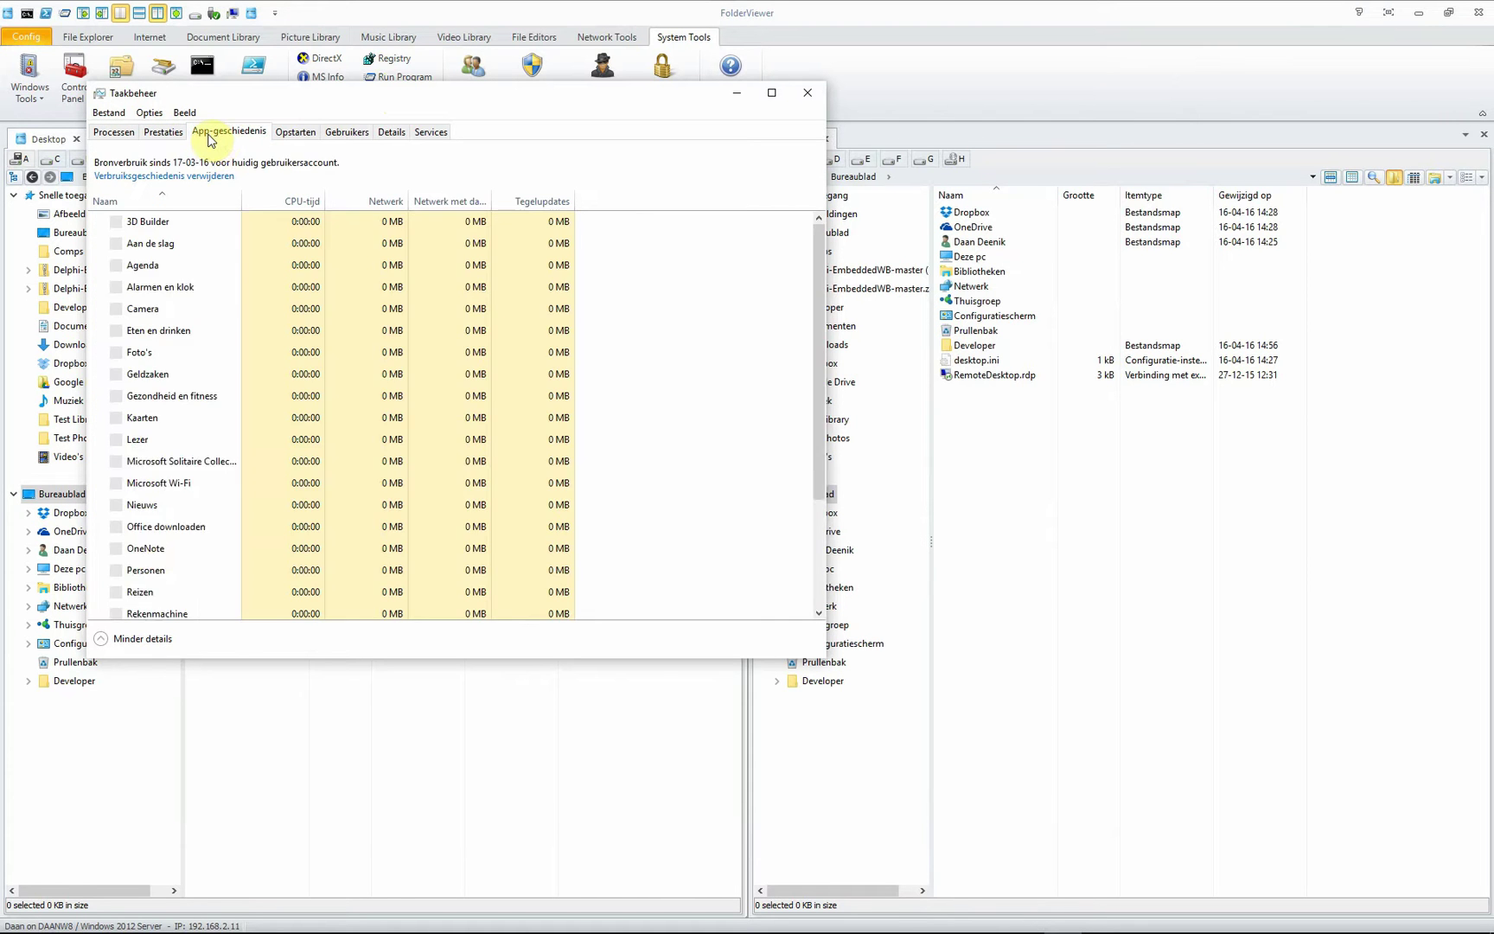
click(292, 136)
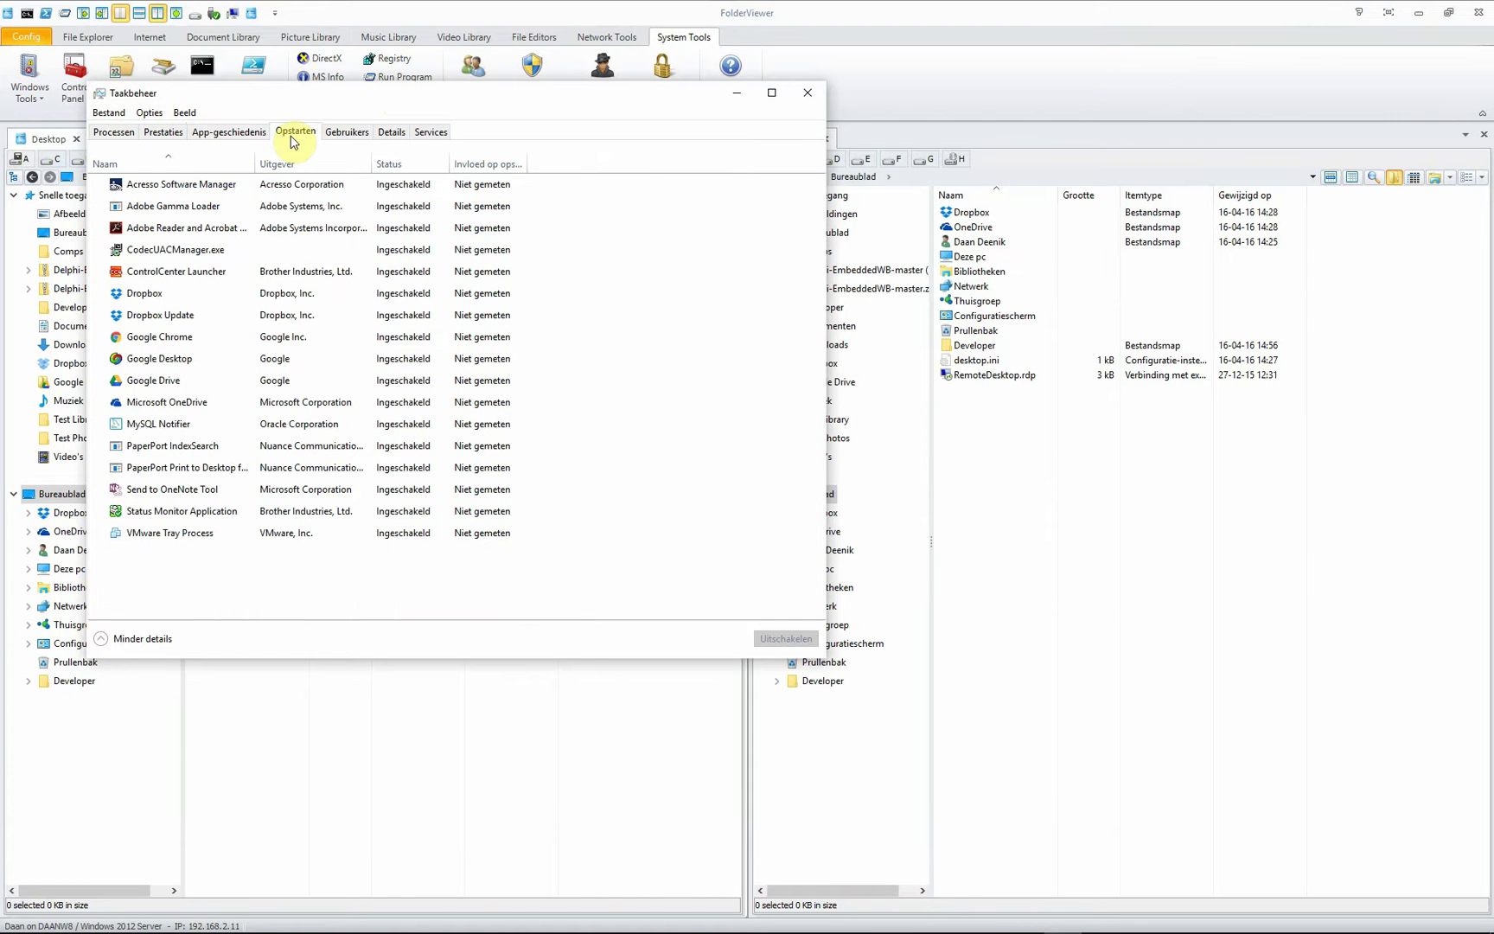
click(363, 139)
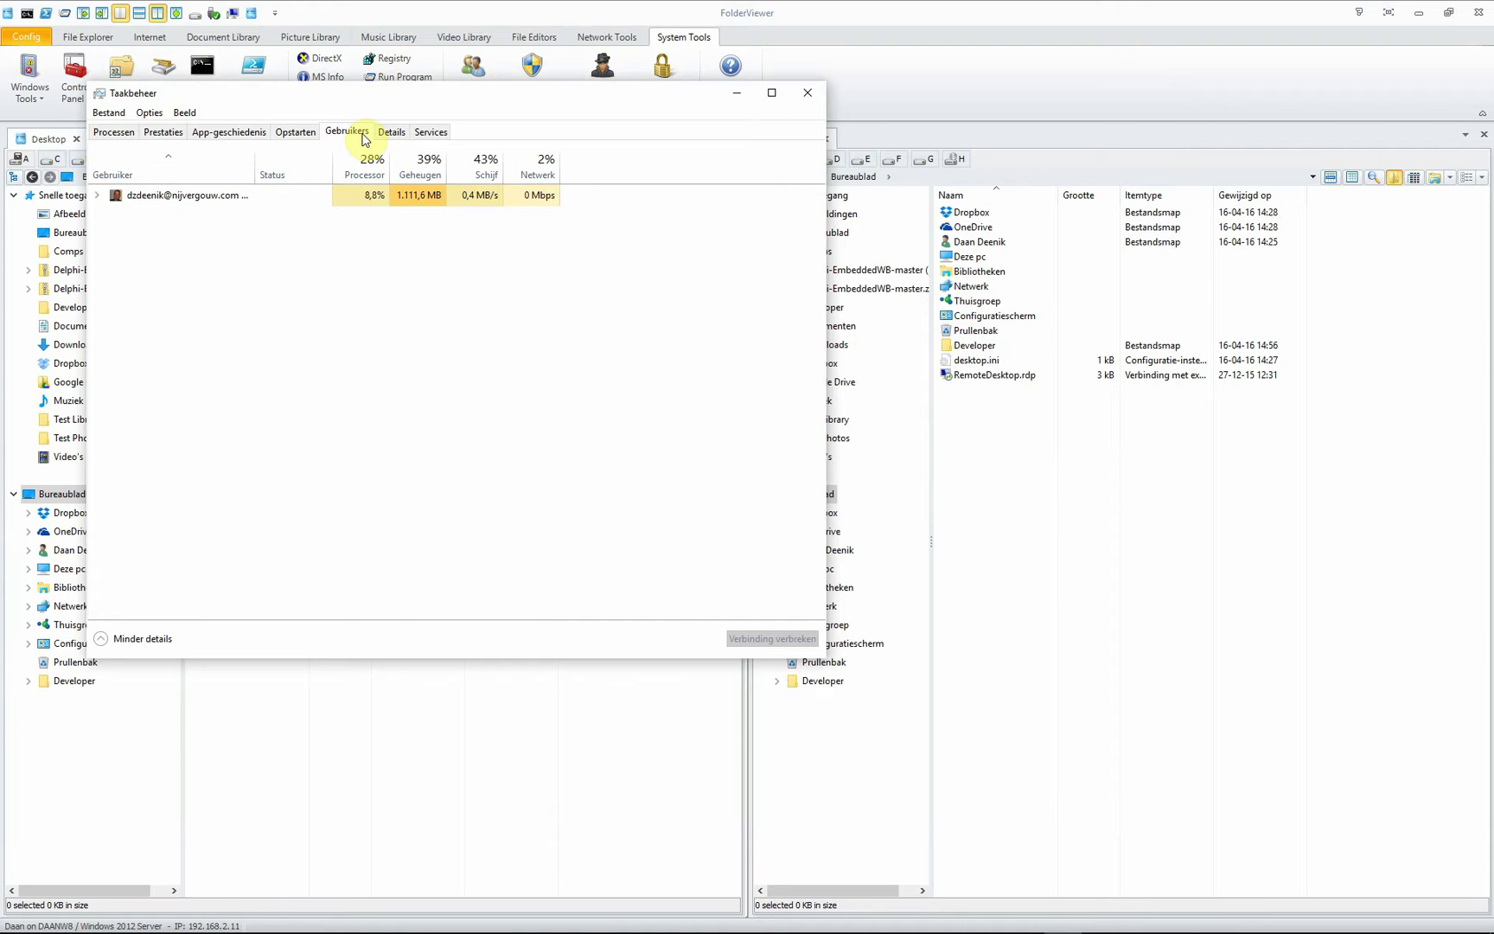
click(392, 135)
click(434, 135)
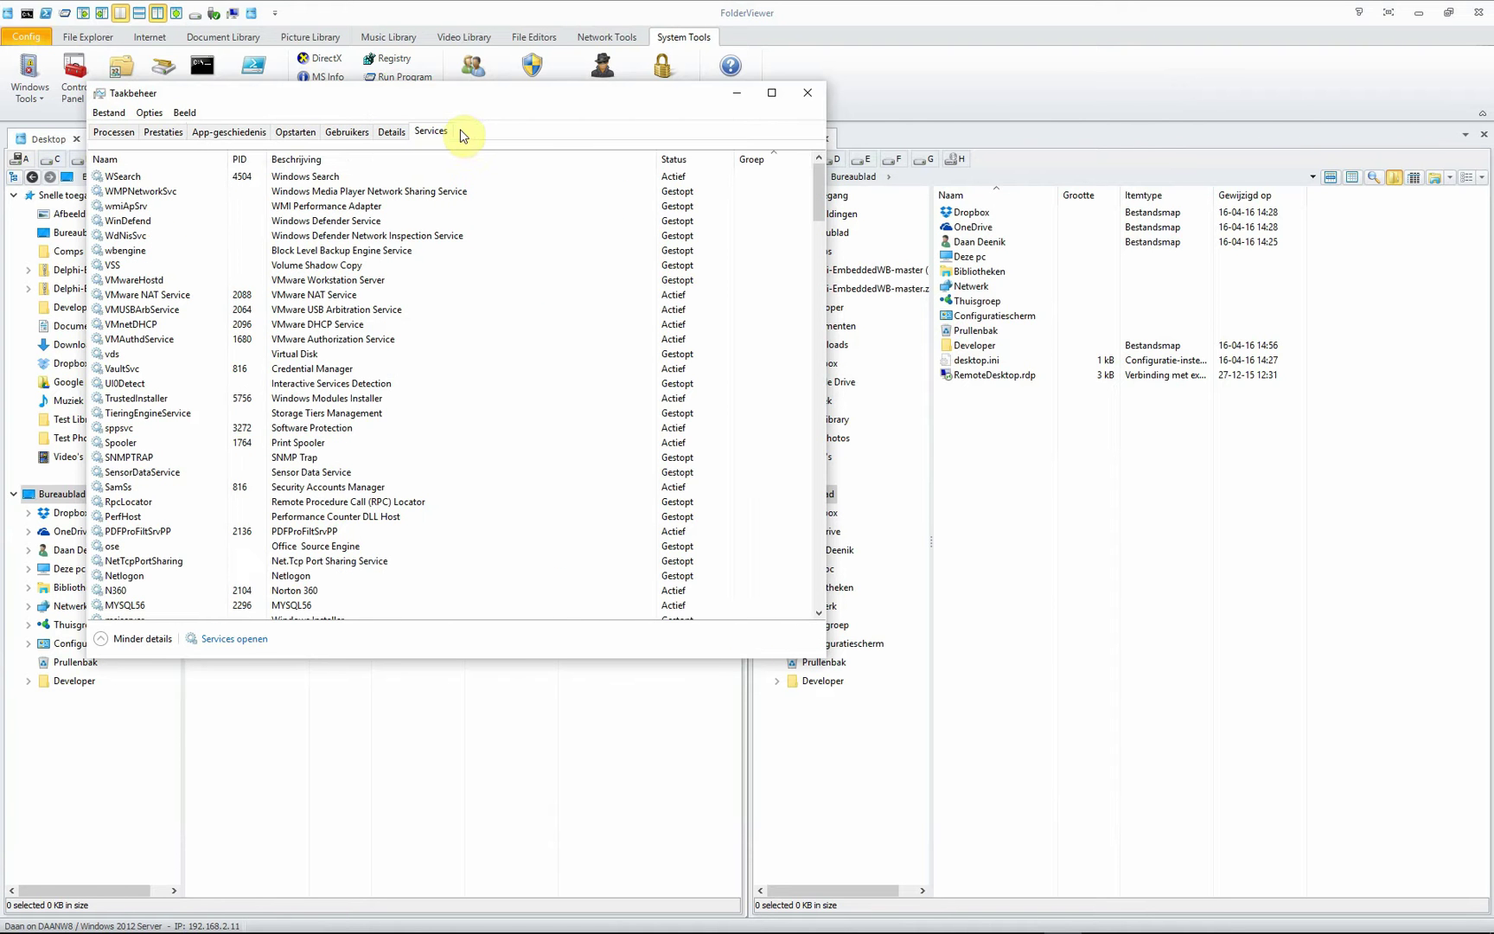
Close Task Manager, try Users And Groups and account control settings, then open Backup Passwords.
click(809, 94)
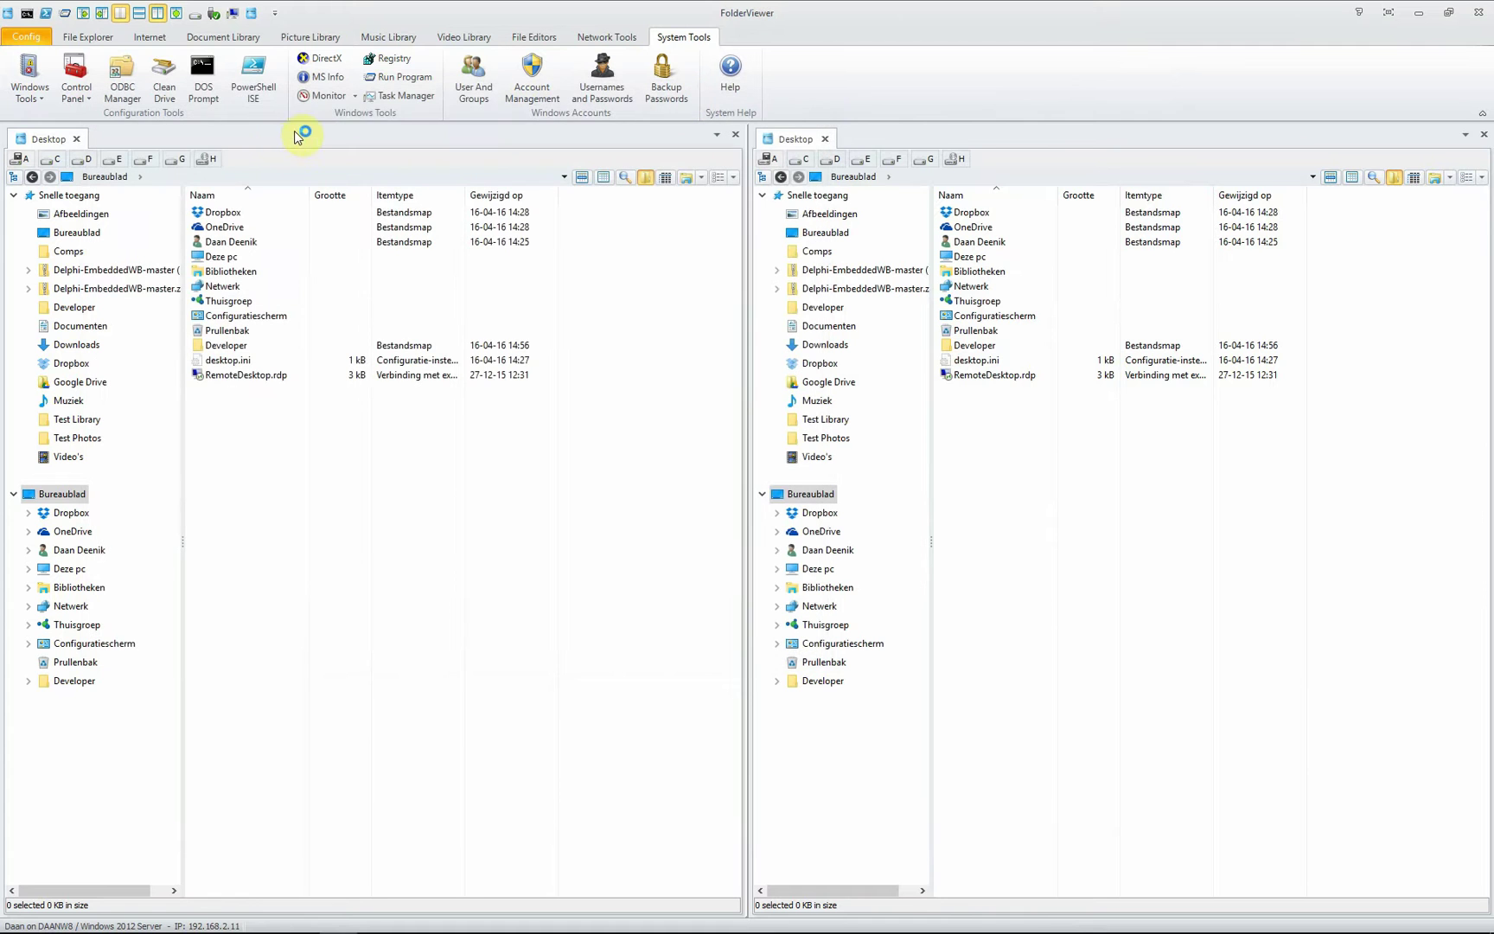
click(462, 96)
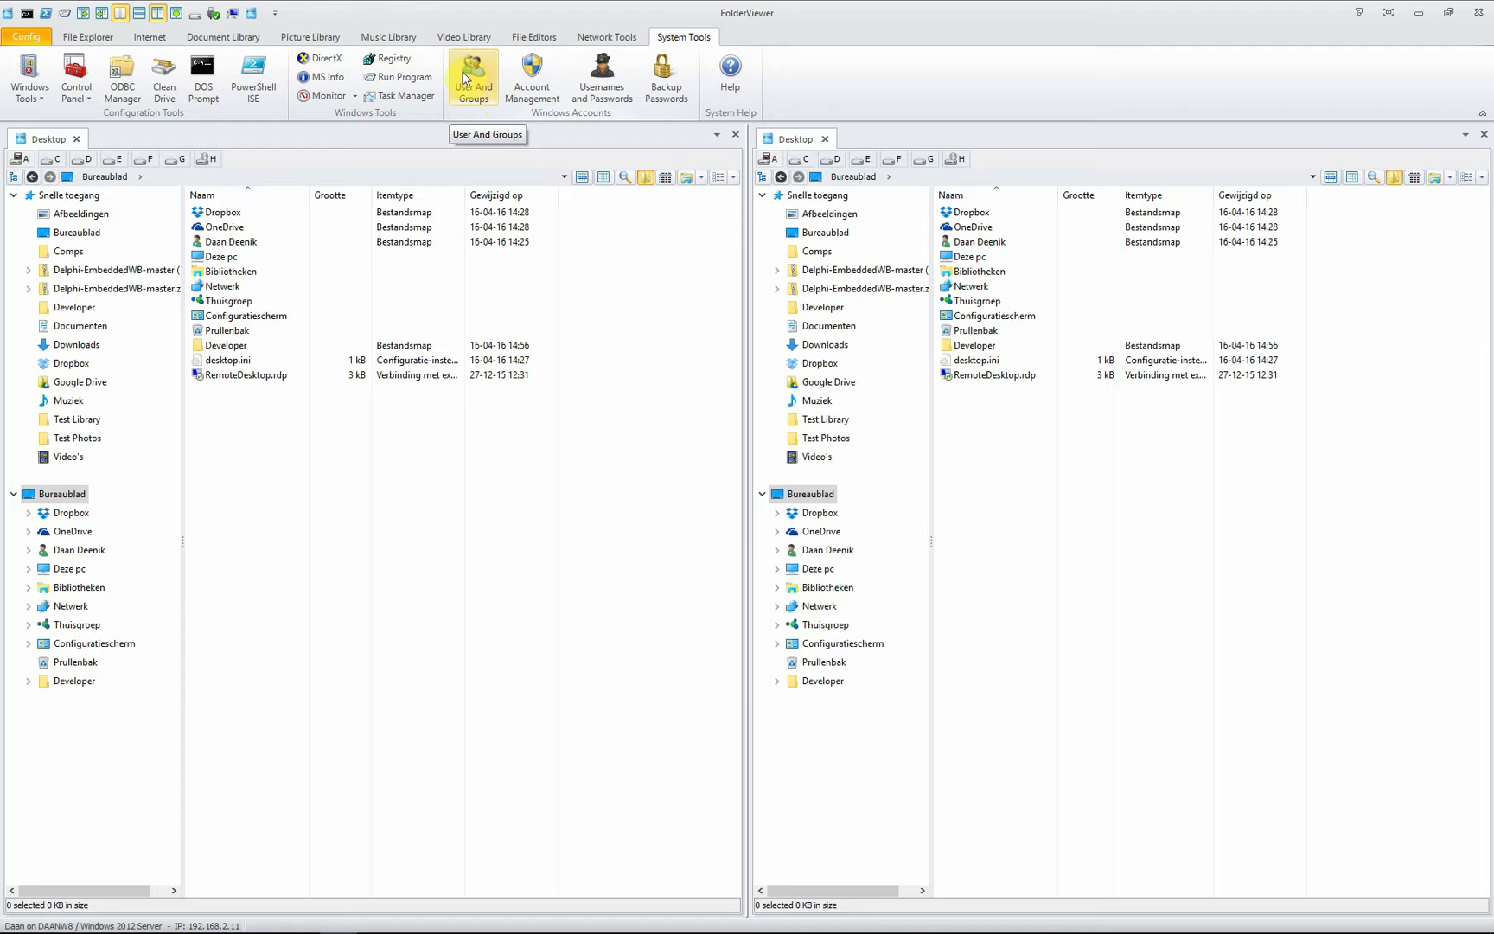
click(536, 69)
click(1012, 263)
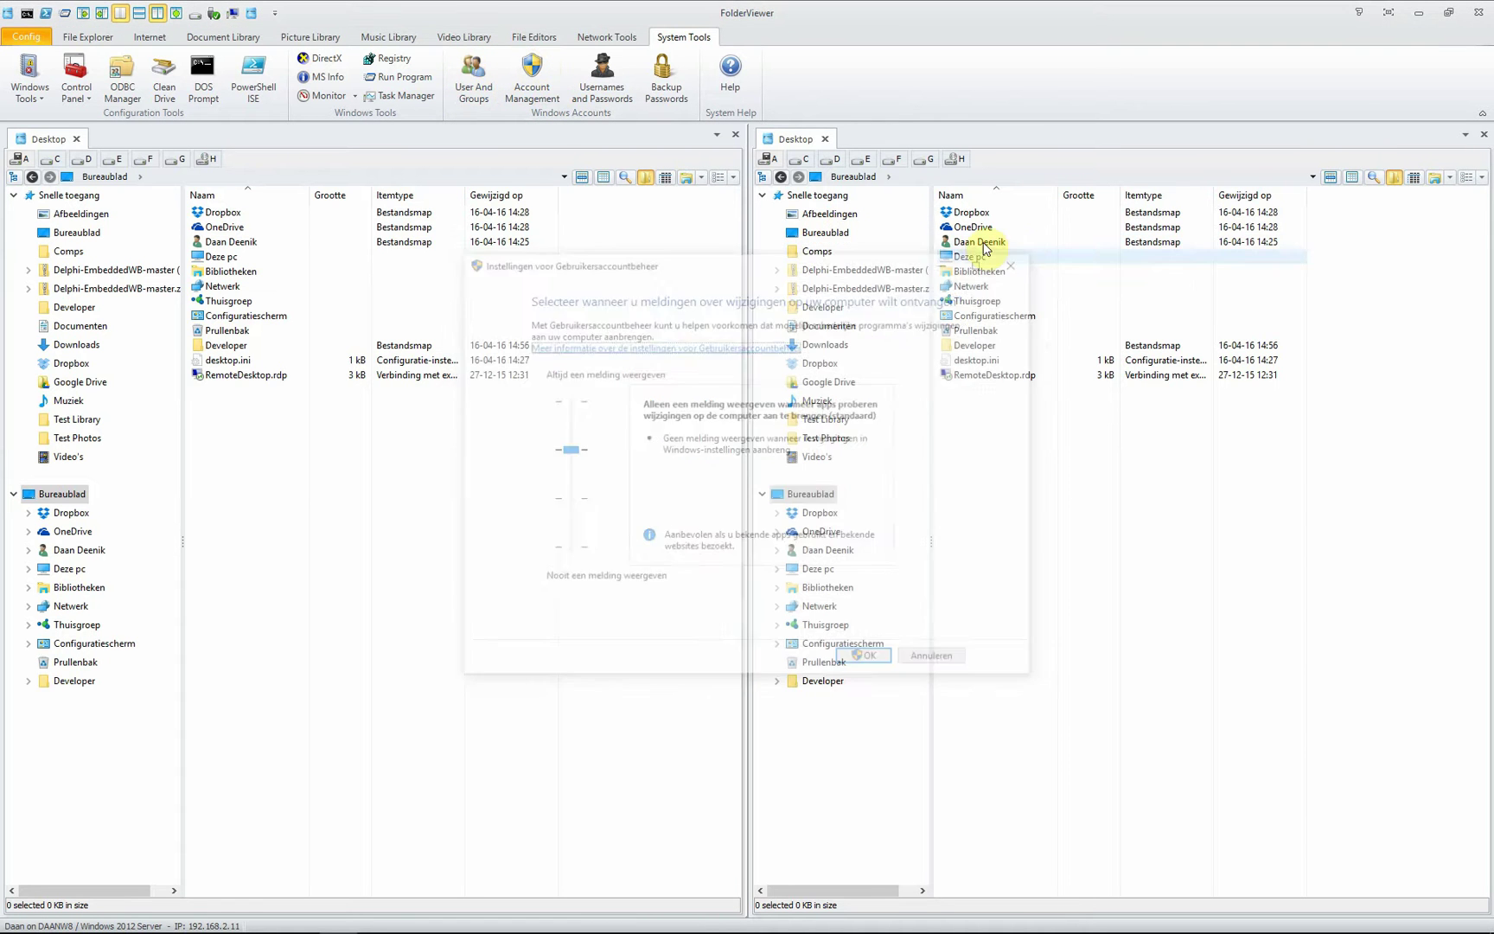
click(674, 66)
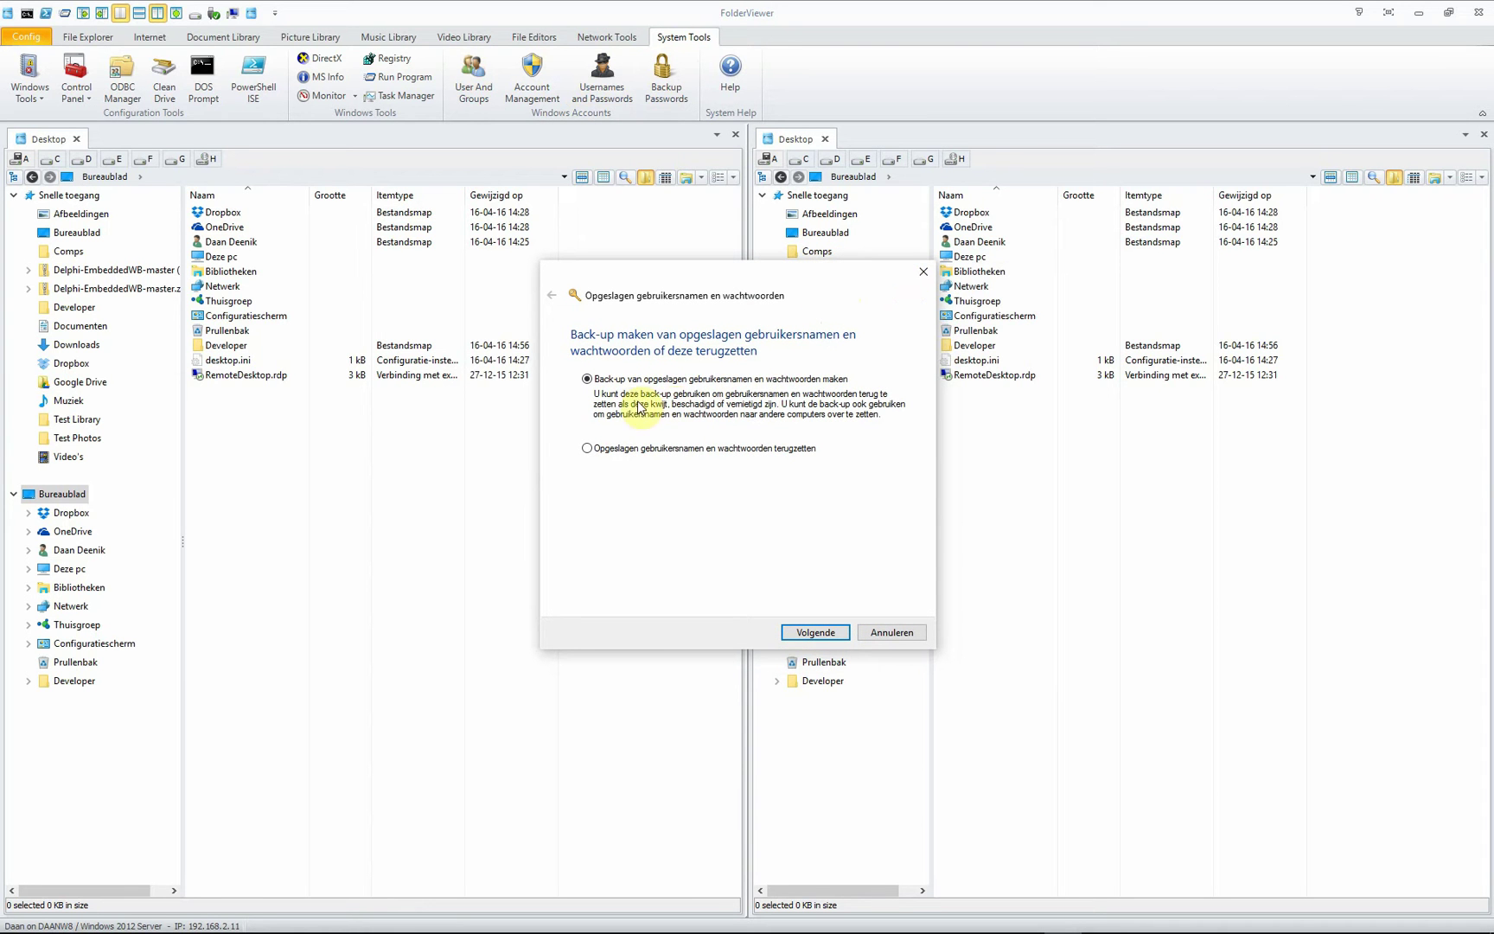
Close the Opgeslagen gebruikersnamen en wachtwoorden dialog.
click(923, 280)
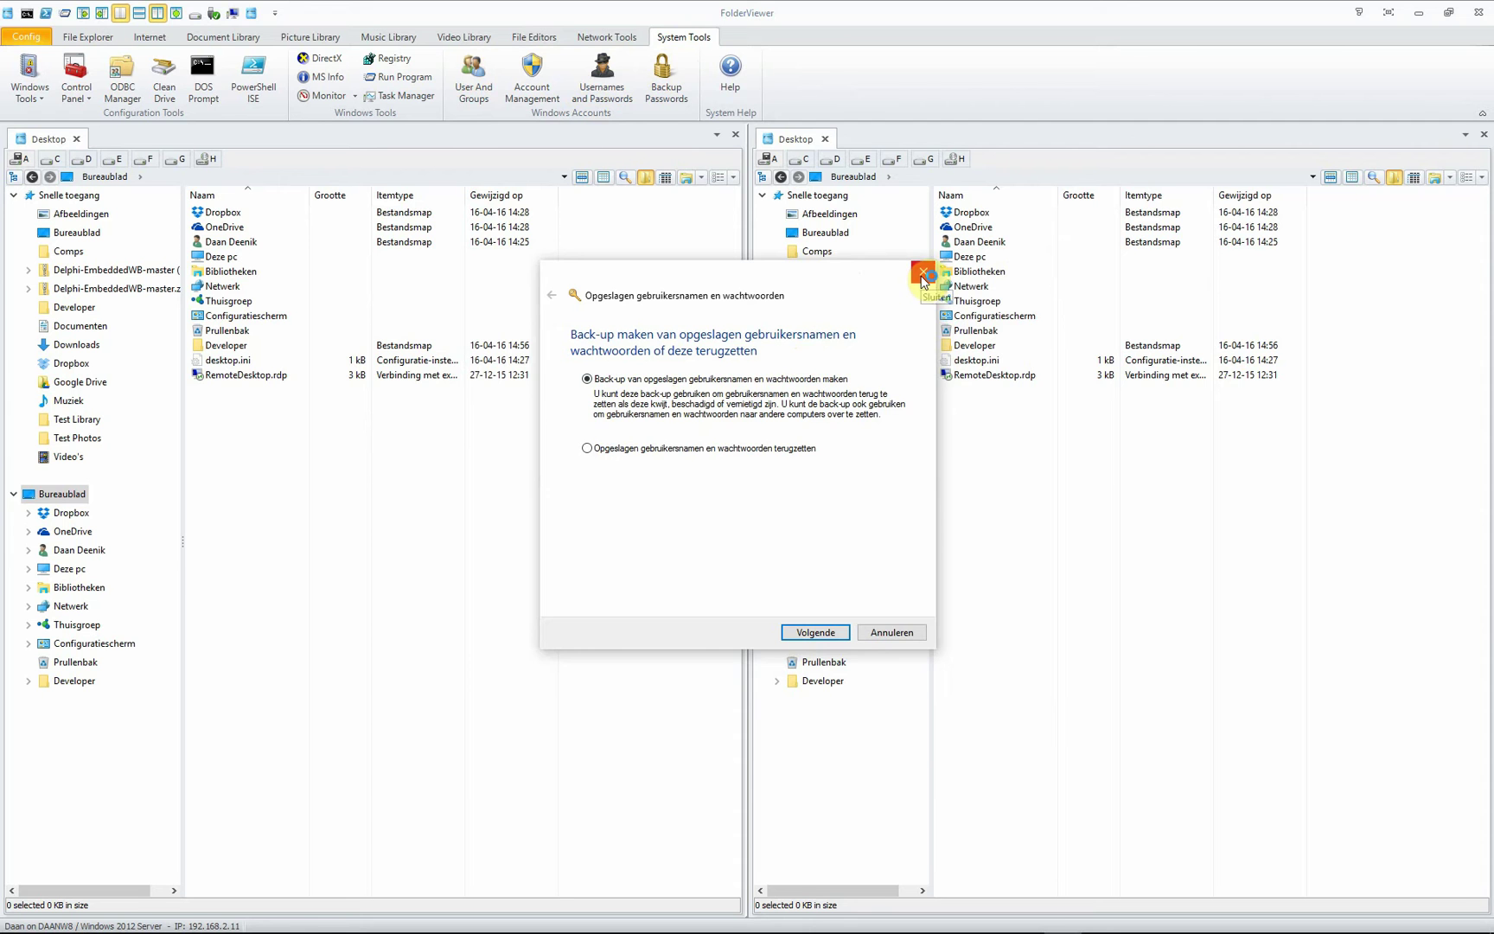